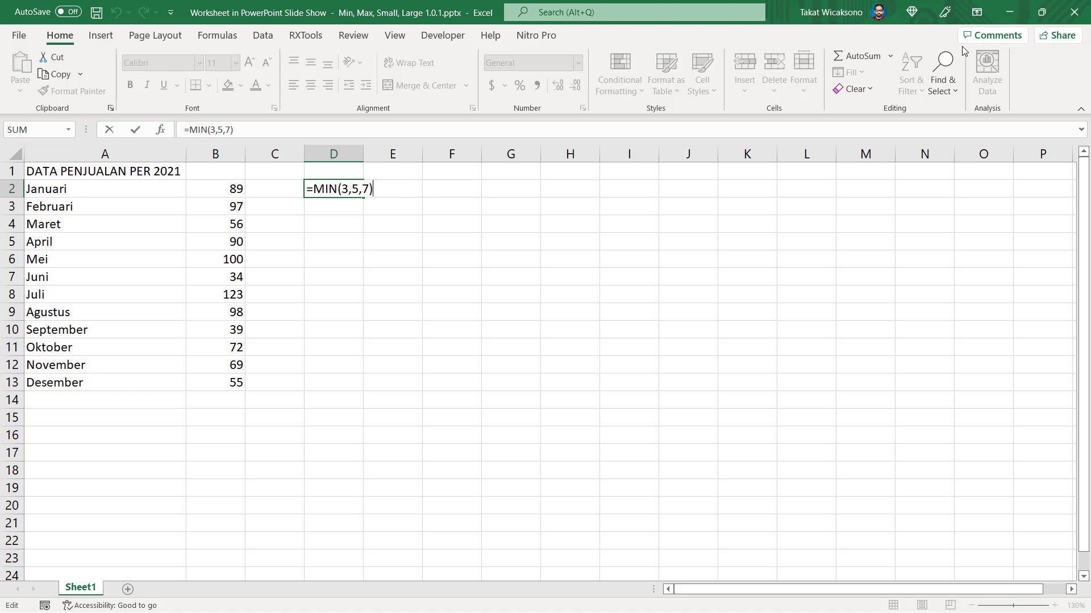
Confirm the MIN formula in D2 and enter =MIN(B2,B6,B13) in D3 to compare the Januari, Mei and Desember sales.
{"action": "key", "text": "Return"}
{"action": "type", "text": "="}
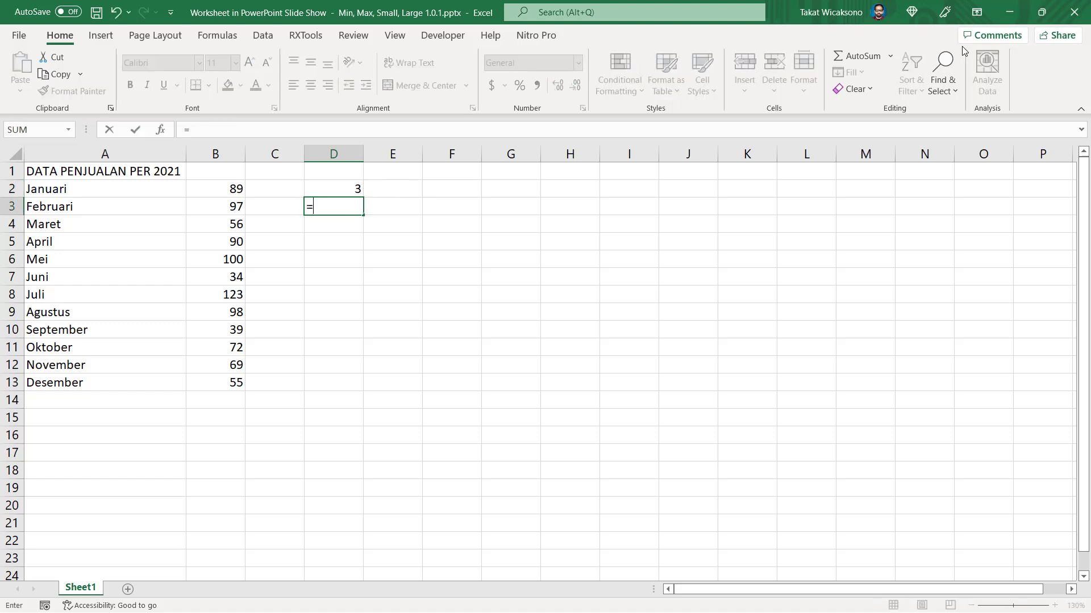
{"action": "type", "text": "MIN("}
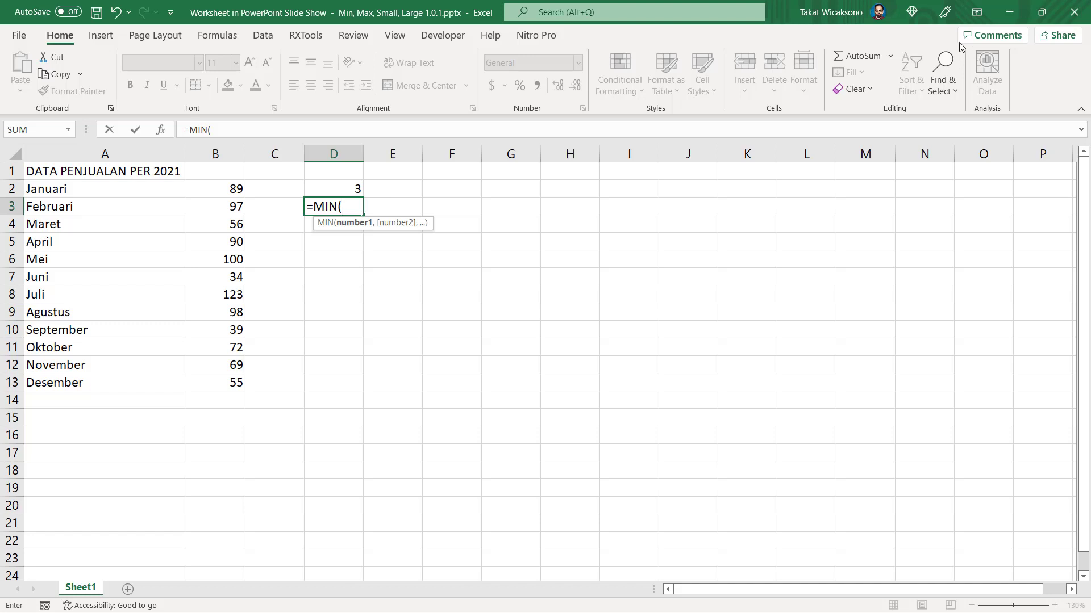
{"action": "left_click", "coordinate": [232, 188]}
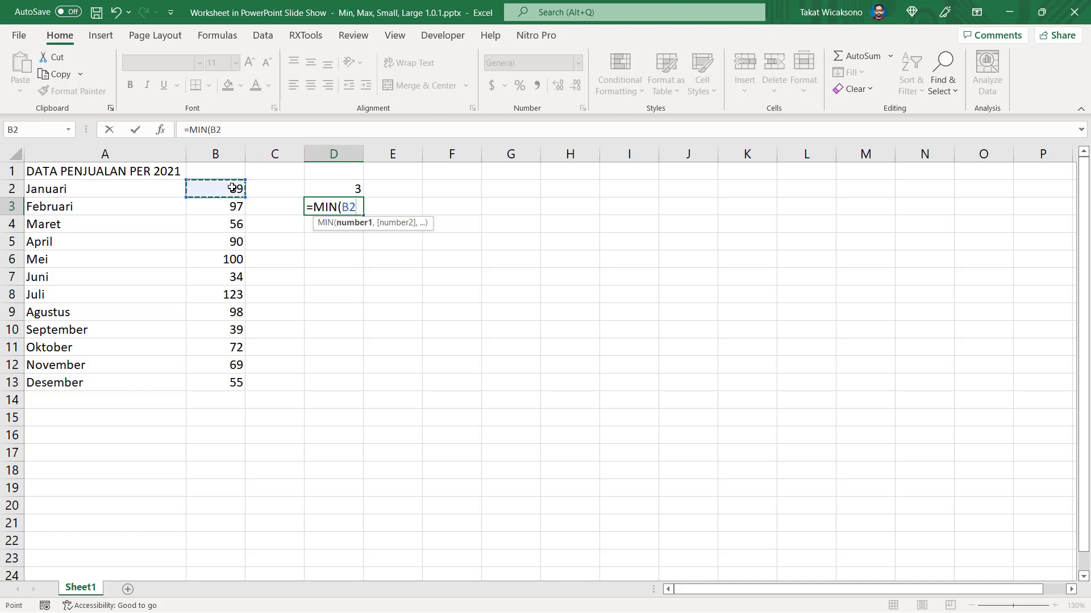
{"action": "type", "text": ","}
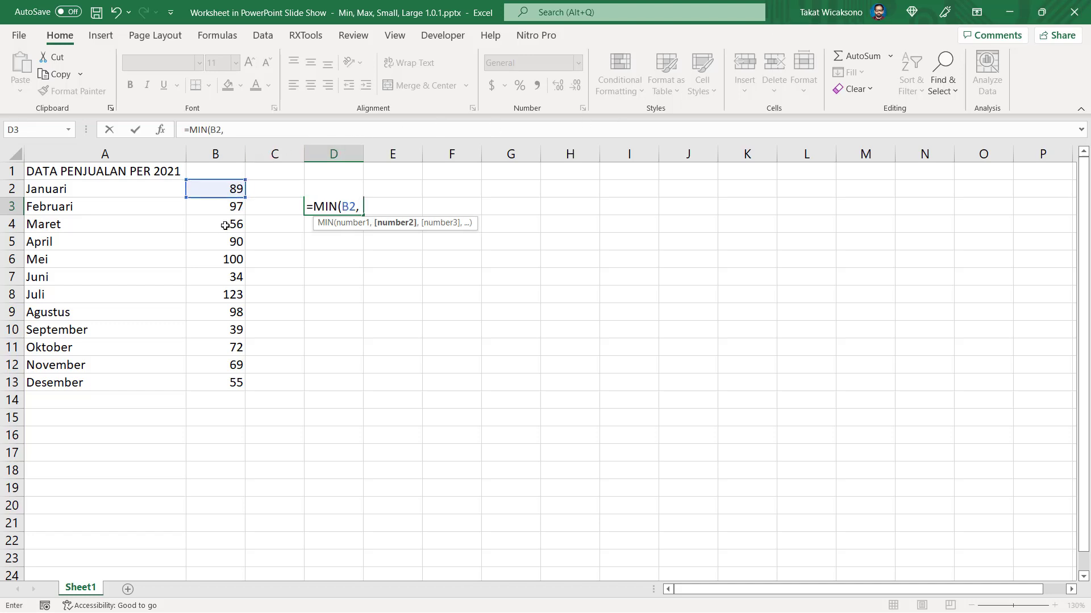
{"action": "left_click", "coordinate": [213, 258]}
{"action": "type", "text": ","}
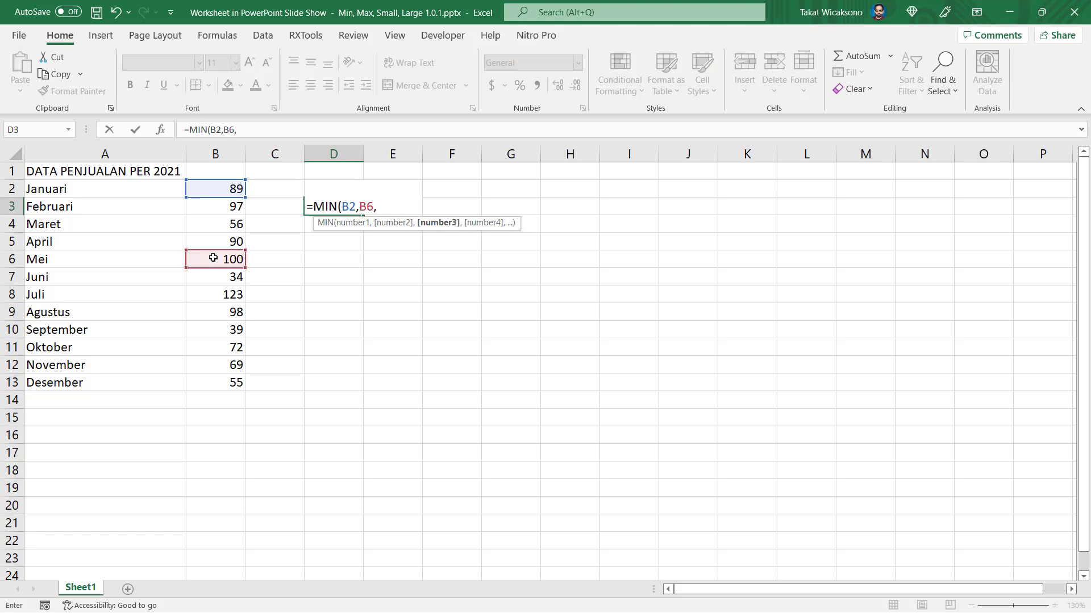
{"action": "left_click", "coordinate": [216, 382]}
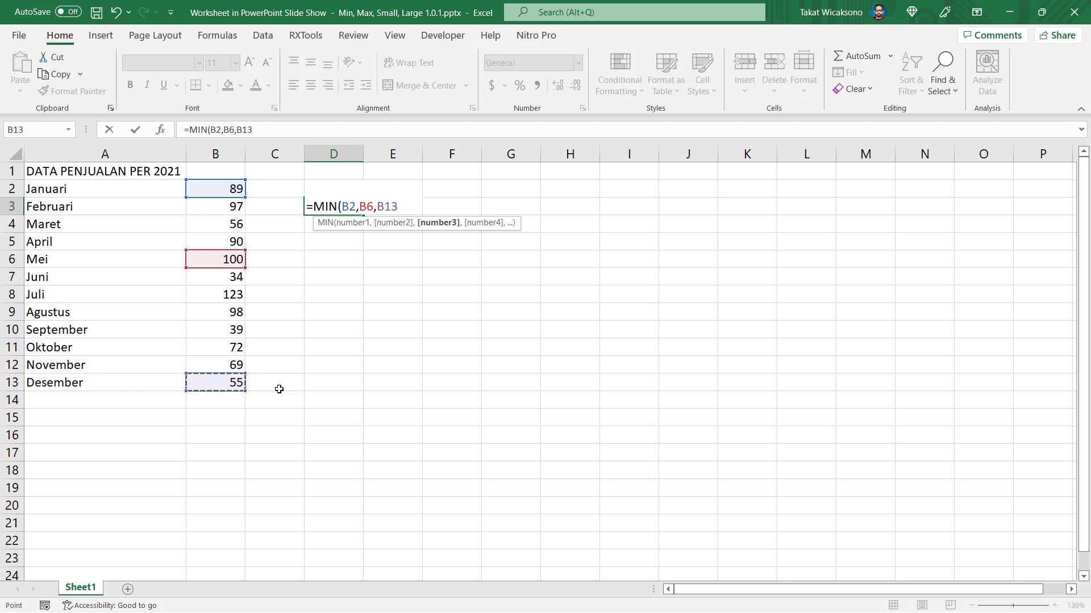
{"action": "type", "text": ")"}
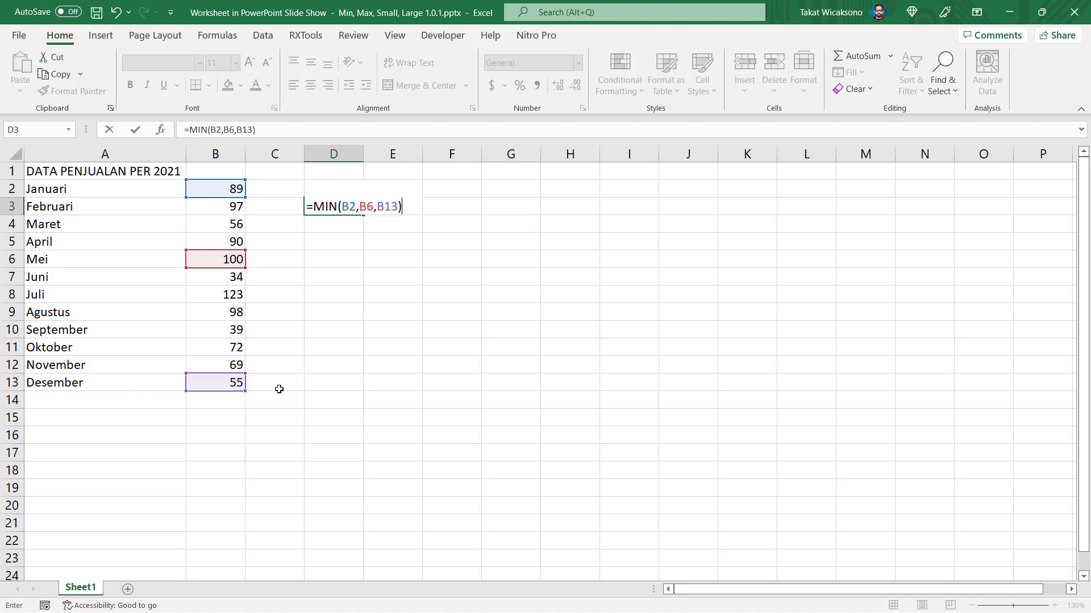
{"action": "key", "text": "Return"}
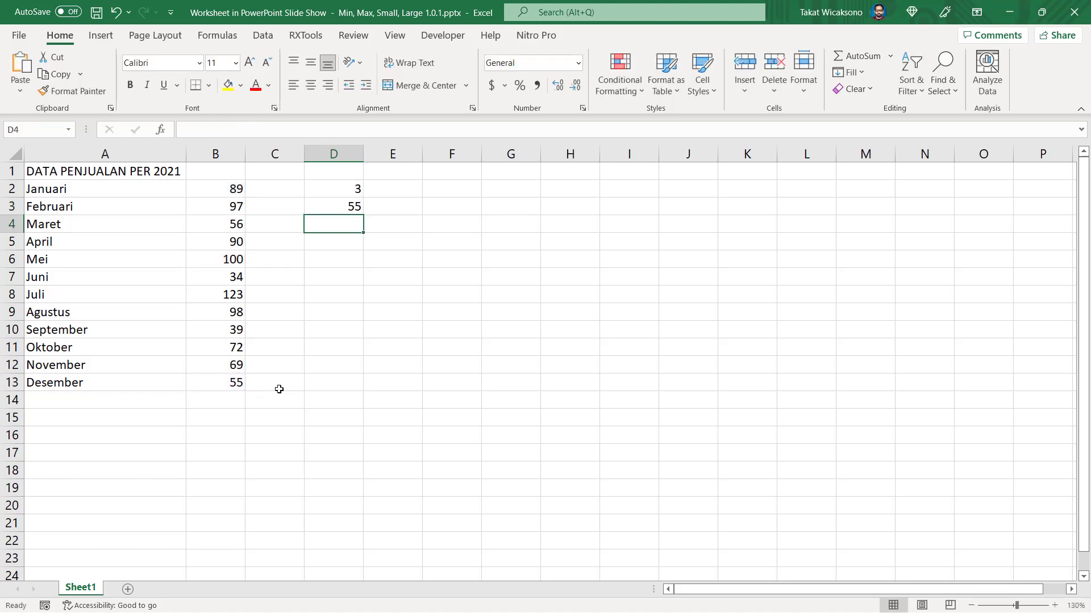
Enter the heading MIN in cell D1 above the formula results.
{"action": "key", "text": "Up"}
{"action": "key", "text": "Up"}
{"action": "key", "text": "Up"}
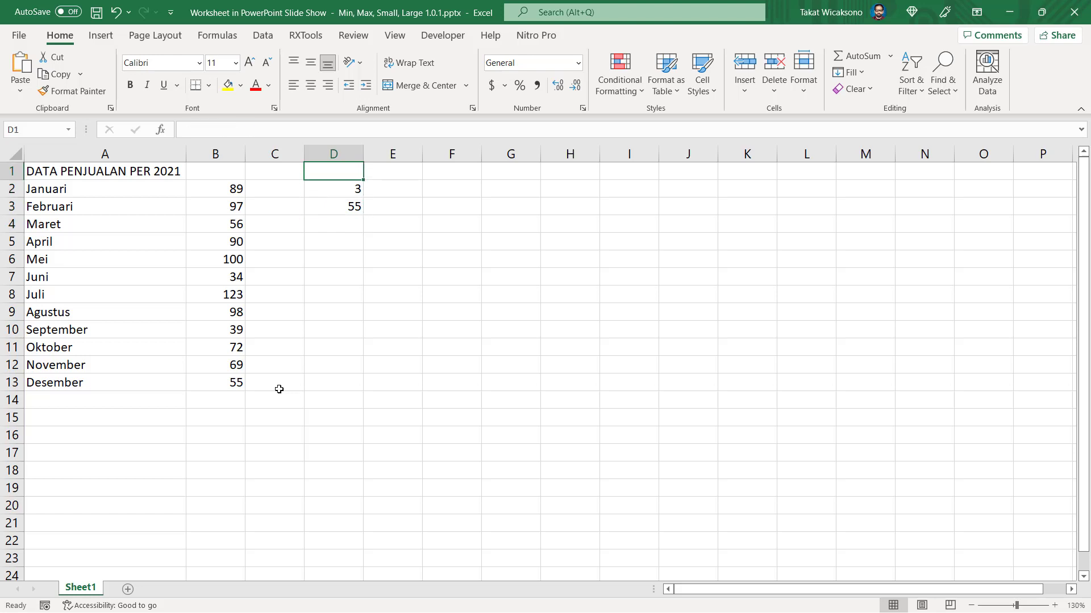
{"action": "type", "text": "MIN"}
{"action": "key", "text": "Return"}
Enter =MIN(B2:B6,AVERAGE(B2:B13)) in D4, combining the Januari–Mei range with the average of all twelve months.
{"action": "key", "text": "Down"}
{"action": "key", "text": "Down"}
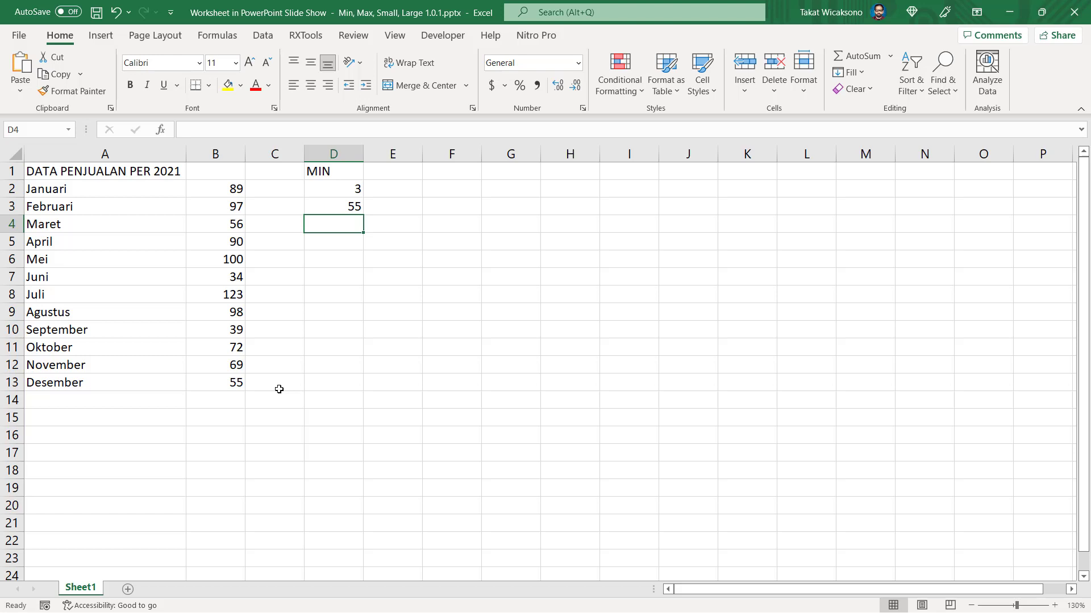
{"action": "type", "text": "=MIN("}
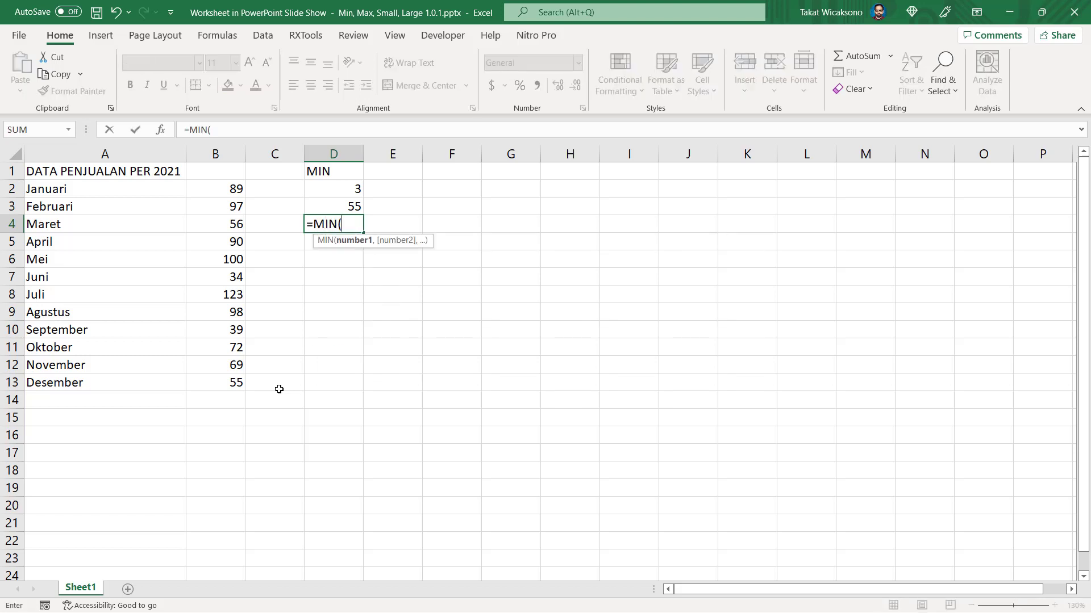
{"action": "left_click_drag", "start_coordinate": [221, 187], "coordinate": [223, 262]}
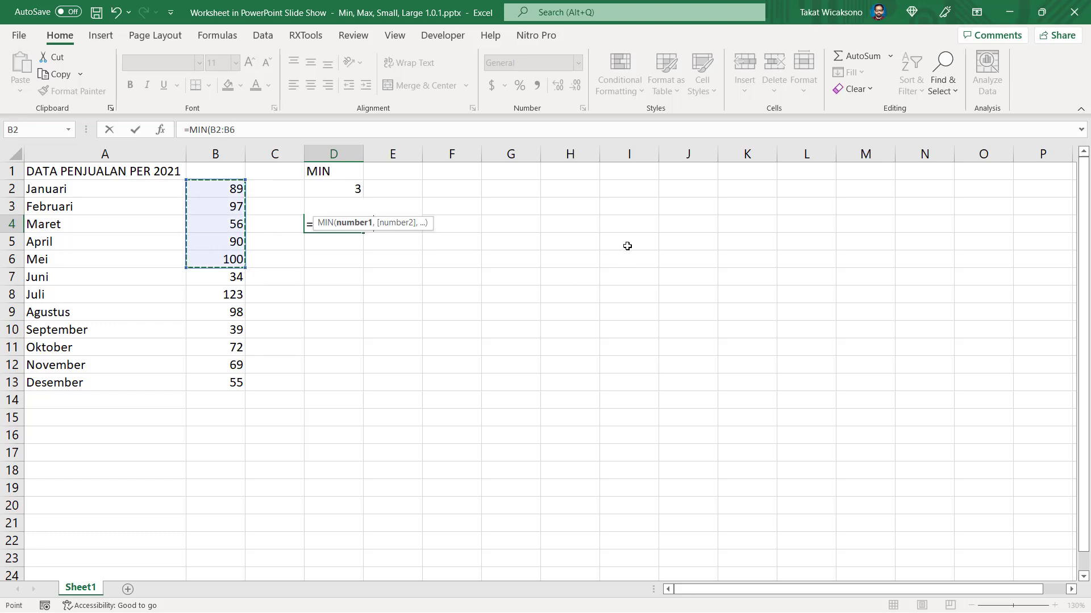
{"action": "type", "text": ","}
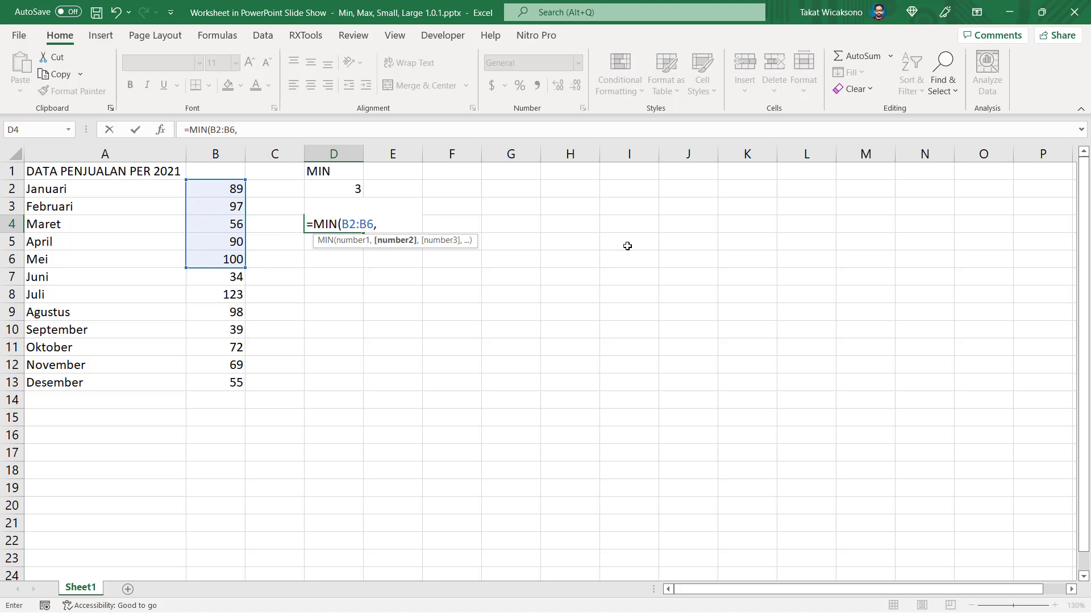
{"action": "type", "text": "AVERA"}
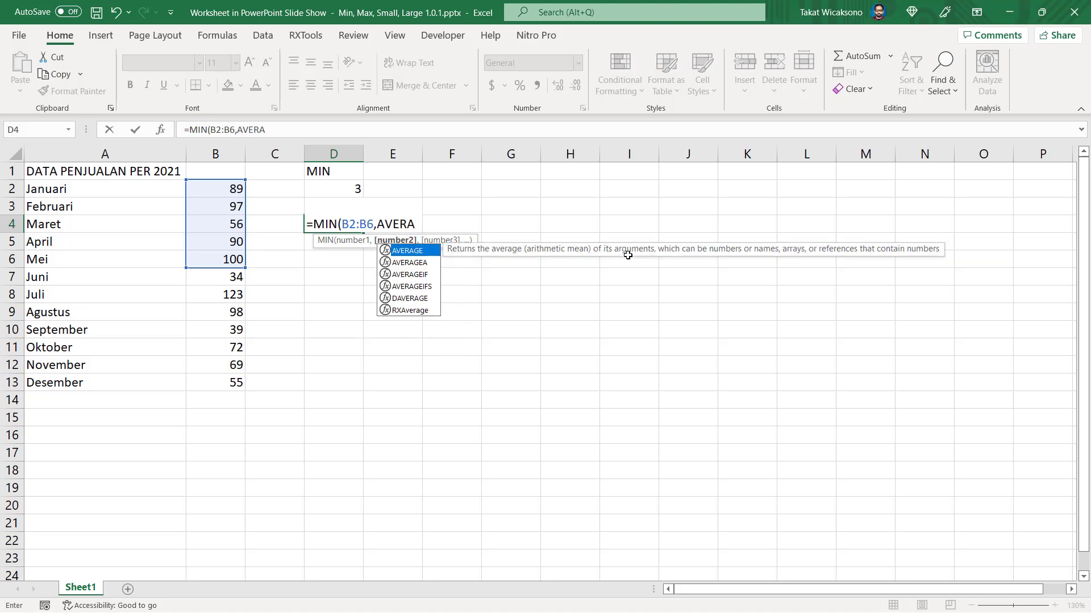
{"action": "type", "text": "GE("}
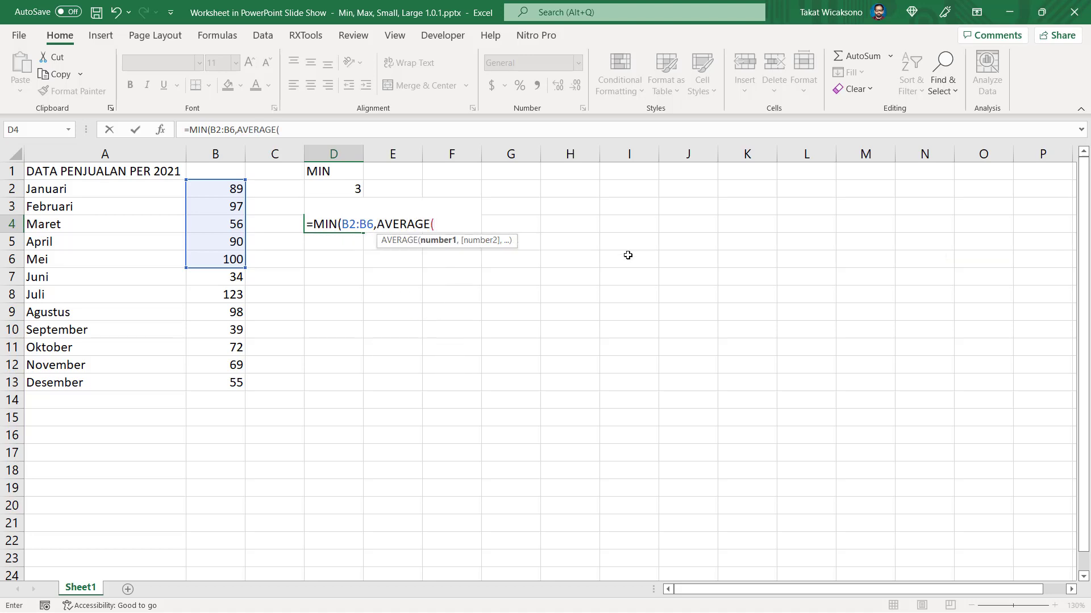
{"action": "left_click_drag", "start_coordinate": [235, 191], "coordinate": [226, 381]}
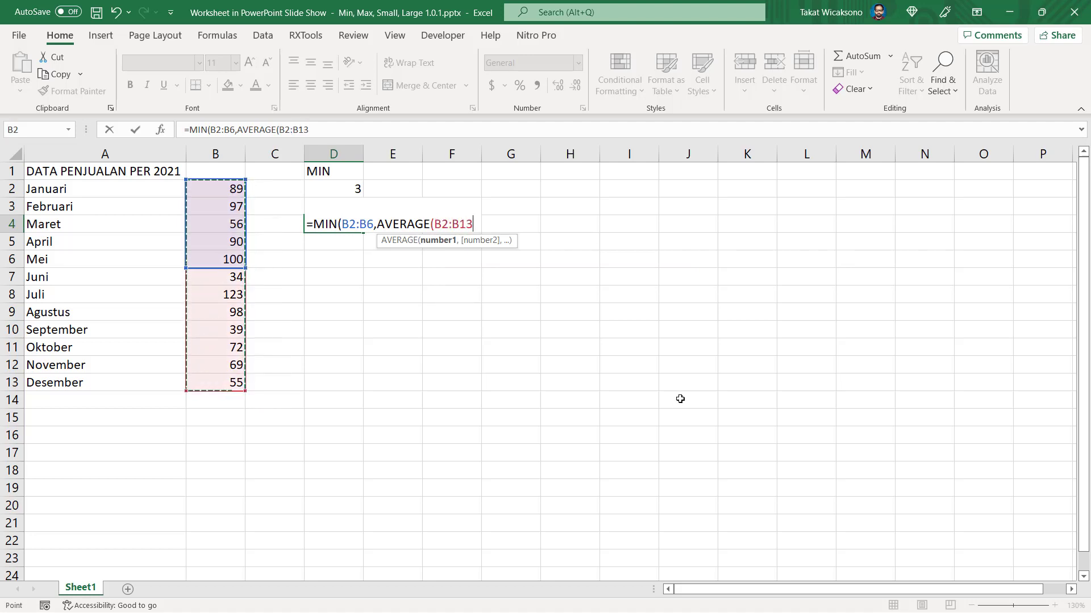
{"action": "type", "text": ")"}
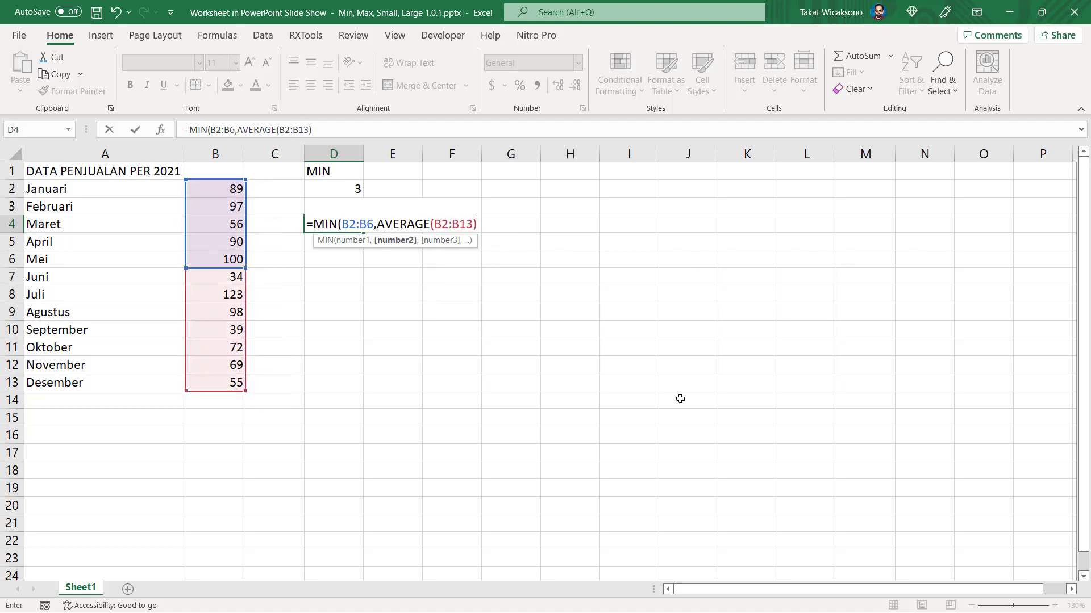
{"action": "type", "text": ")"}
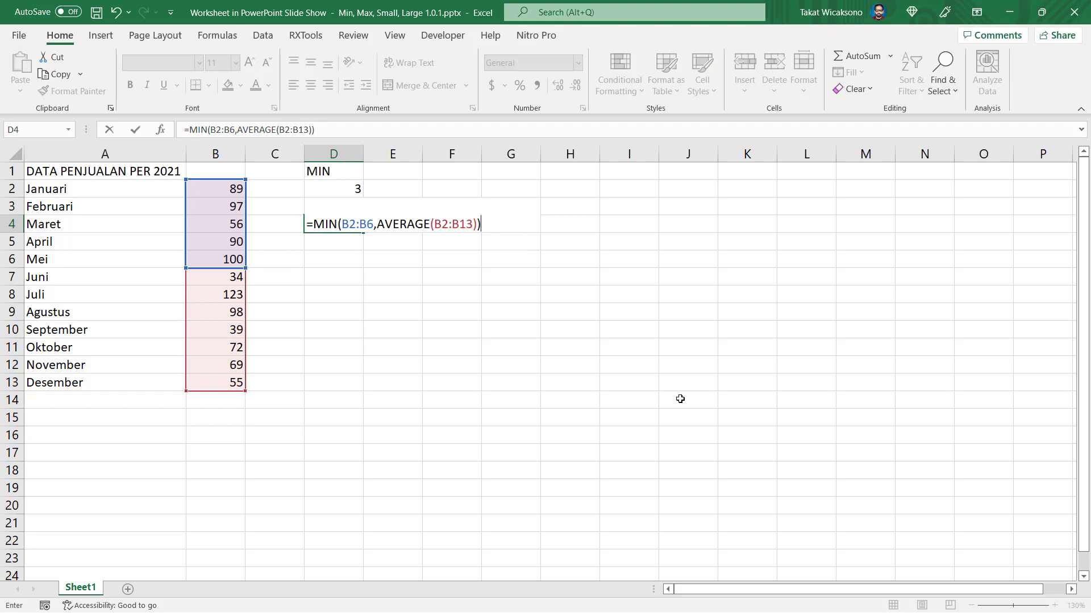
{"action": "key", "text": "Return"}
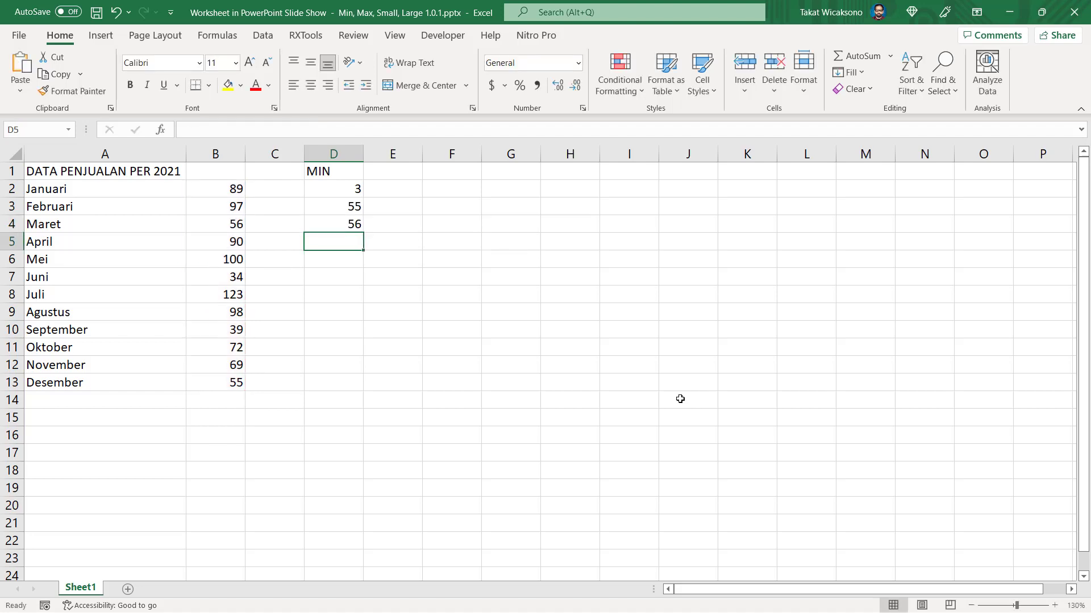
Calculate the average of all monthly sales in E4 with =AVERAGE(B2:B13).
{"action": "key", "text": "Up"}
{"action": "key", "text": "Left"}
{"action": "key", "text": "Left"}
{"action": "key", "text": "Right"}
{"action": "key", "text": "Right"}
{"action": "key", "text": "Right"}
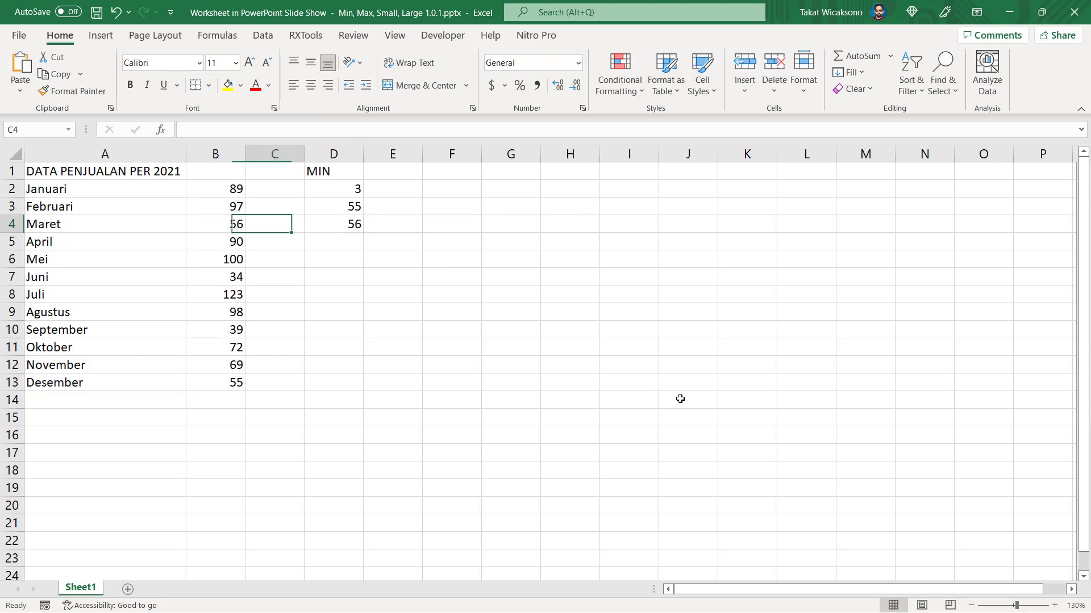
{"action": "type", "text": "="}
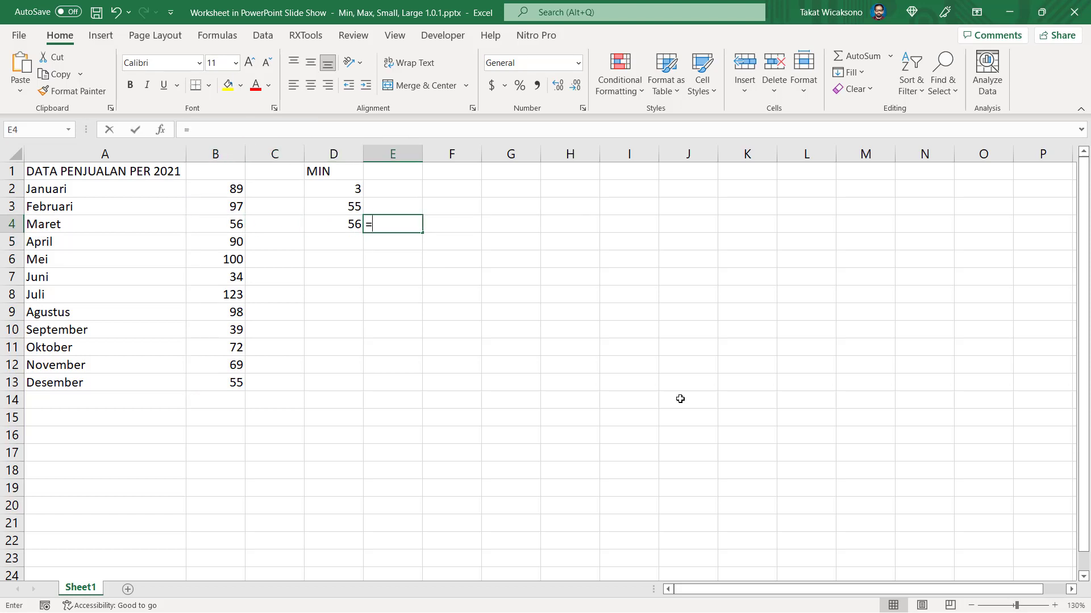
{"action": "type", "text": "average("}
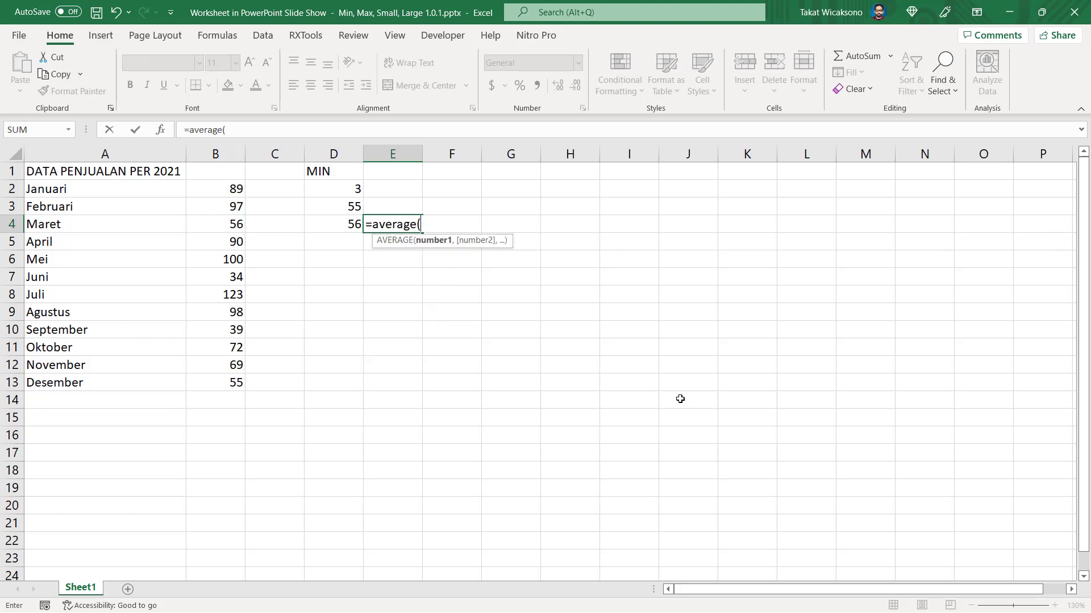
{"action": "key", "text": "Left"}
{"action": "key", "text": "Left"}
{"action": "key", "text": "Left"}
{"action": "key", "text": "Up"}
{"action": "key", "text": "Up"}
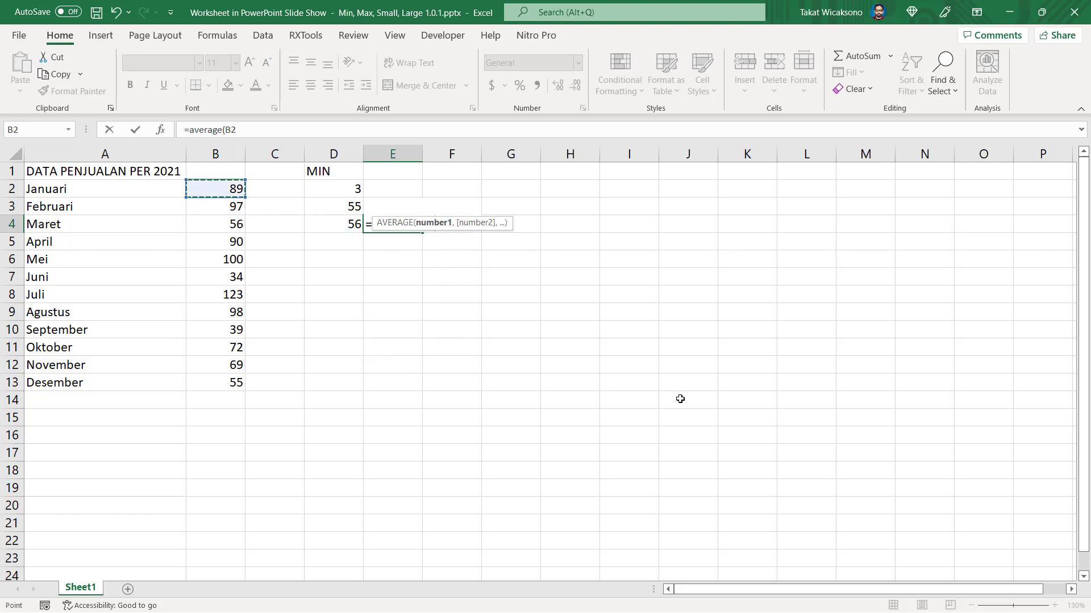
{"action": "key", "text": "ctrl+shift+Down"}
{"action": "type", "text": ")"}
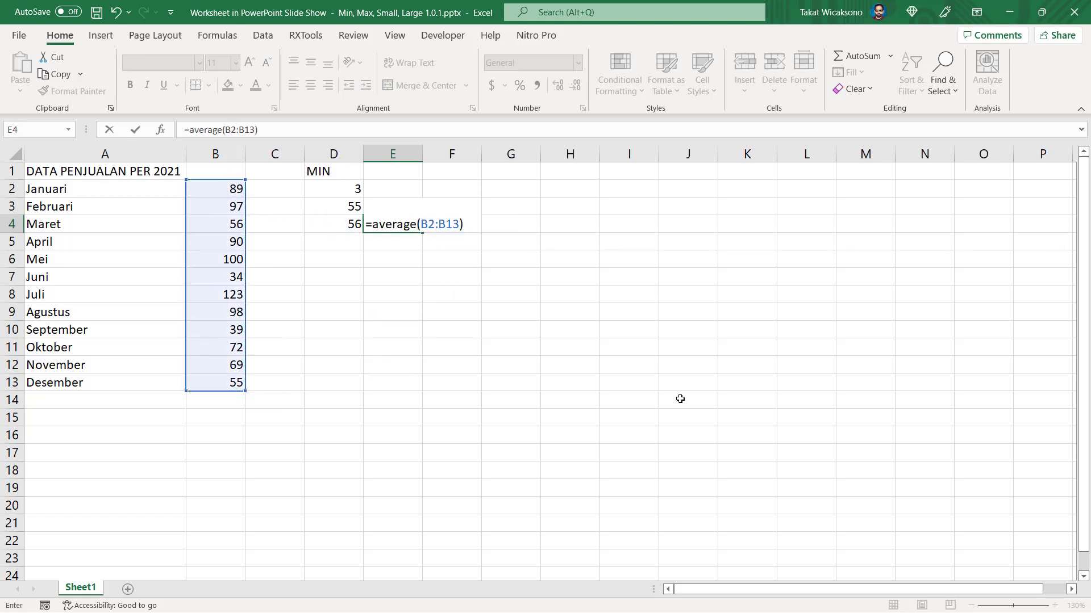
{"action": "key", "text": "Return"}
Compare the average in E4 with the Maret sales value and examine the MIN formulas in D3 and D4.
{"action": "key", "text": "Up"}
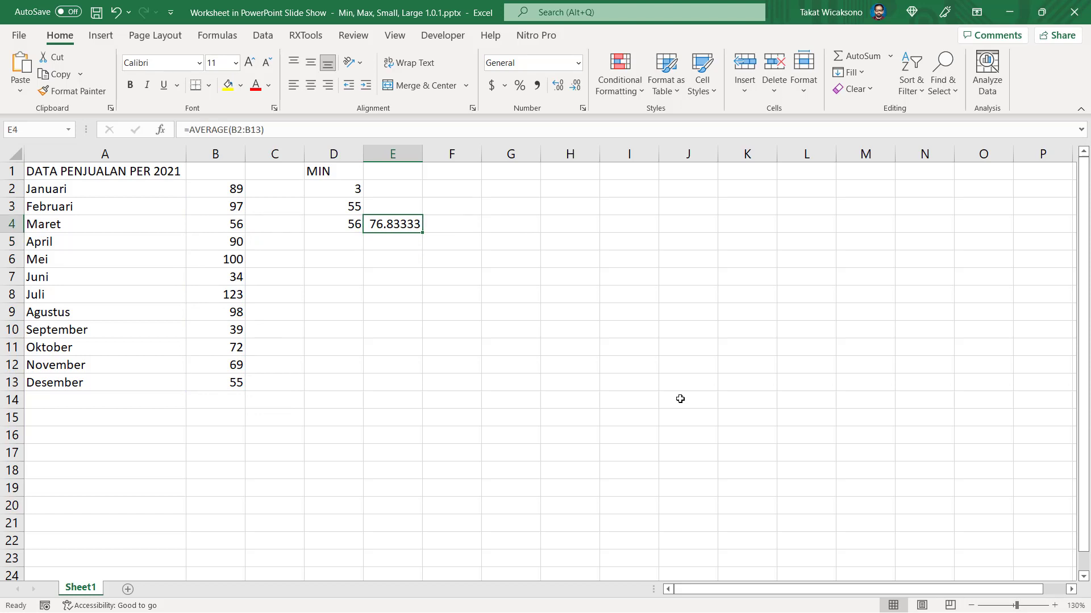
{"action": "key", "text": "Left"}
{"action": "key", "text": "Left"}
{"action": "key", "text": "Left"}
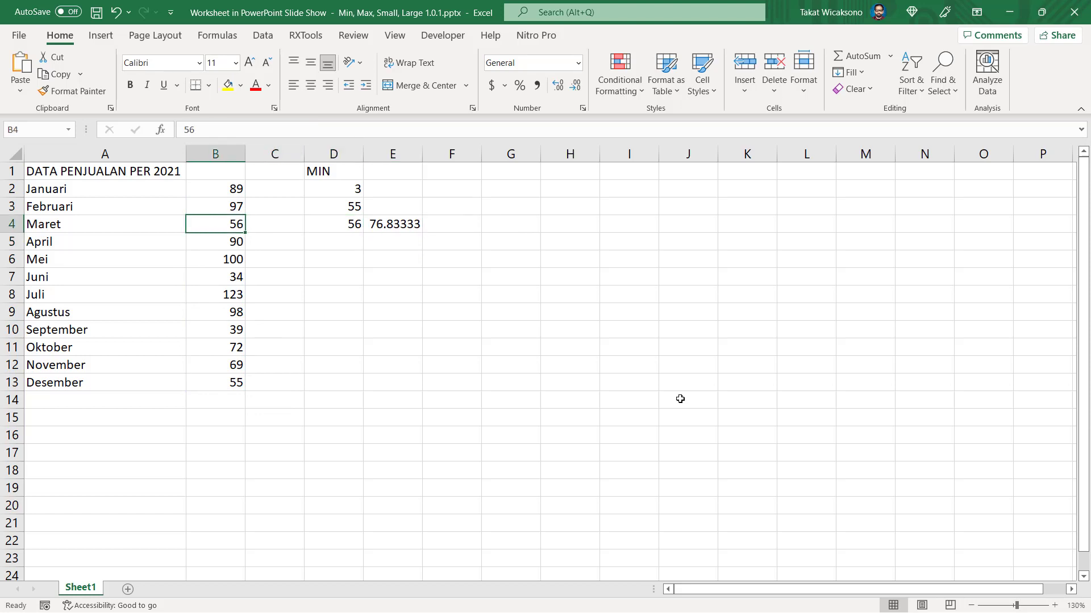
{"action": "key", "text": "Right"}
{"action": "key", "text": "Right"}
{"action": "key", "text": "Up"}
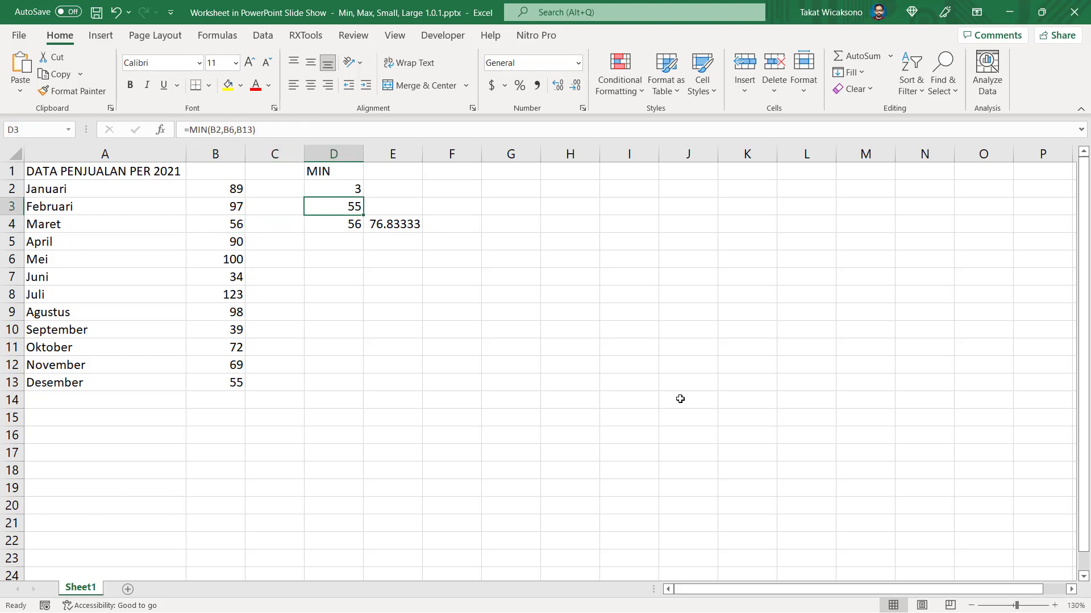
{"action": "key", "text": "Down"}
{"action": "key", "text": "Up"}
{"action": "key", "text": "Down"}
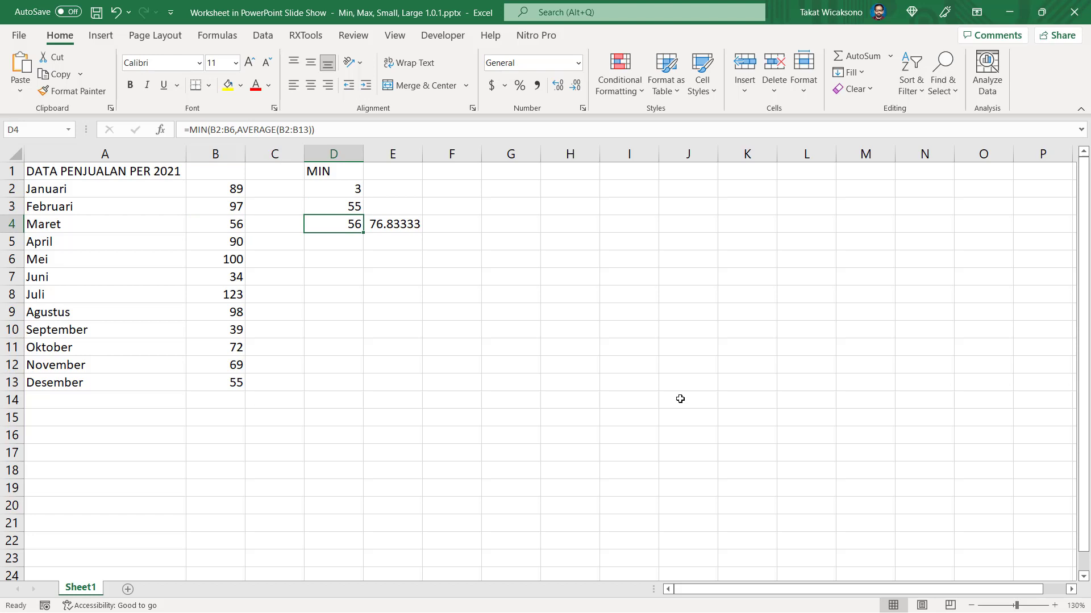
{"action": "key", "text": "F2"}
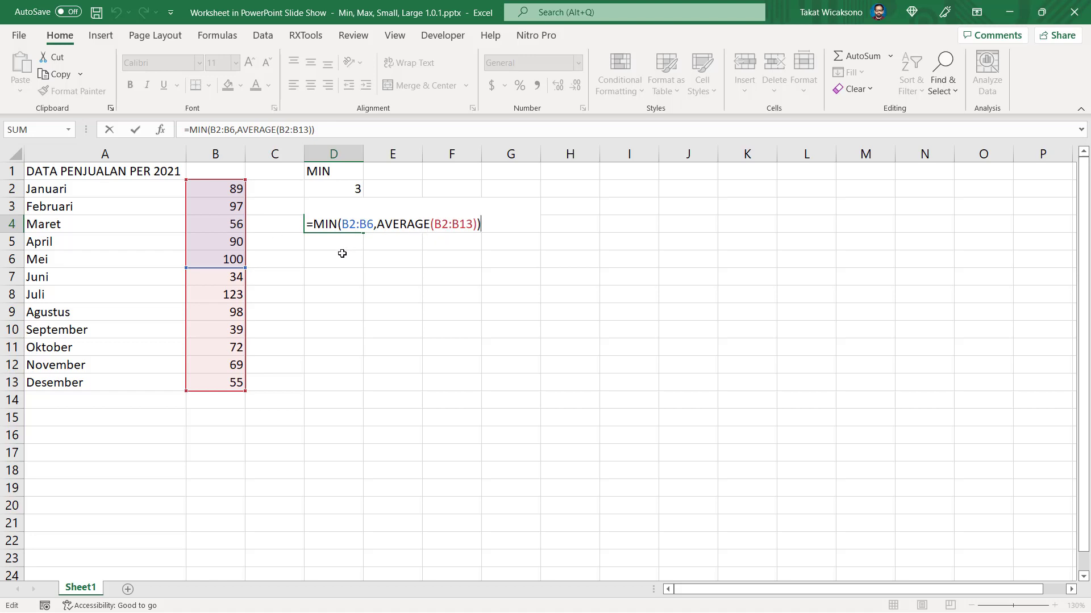
{"action": "key", "text": "Return"}
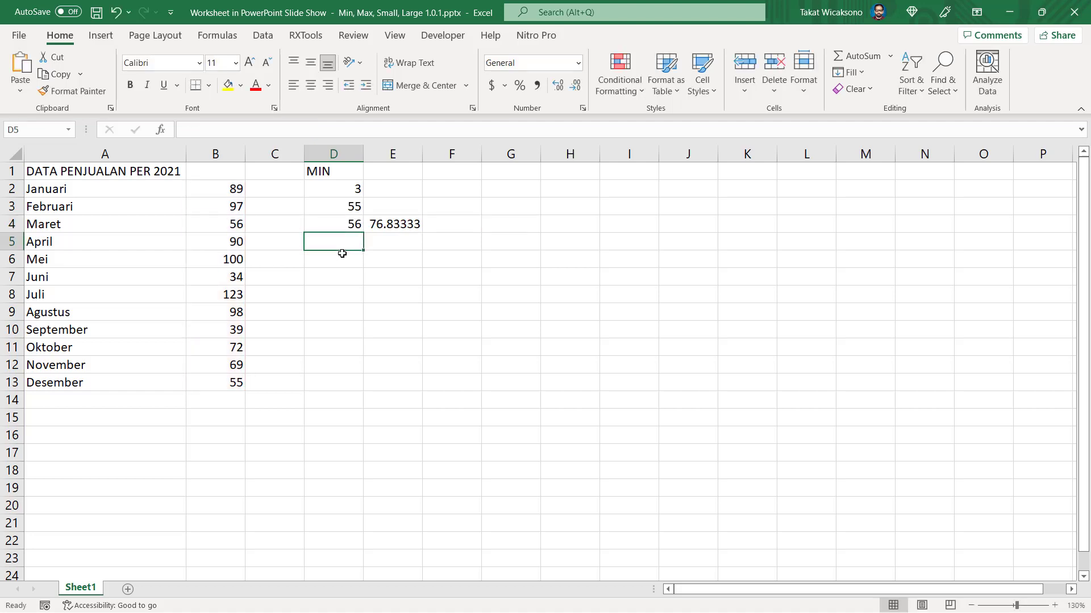
Enter the heading MAX in cell F1, two columns after the MIN heading.
{"action": "key", "text": "Up"}
{"action": "key", "text": "Up"}
{"action": "key", "text": "Up"}
{"action": "key", "text": "Up"}
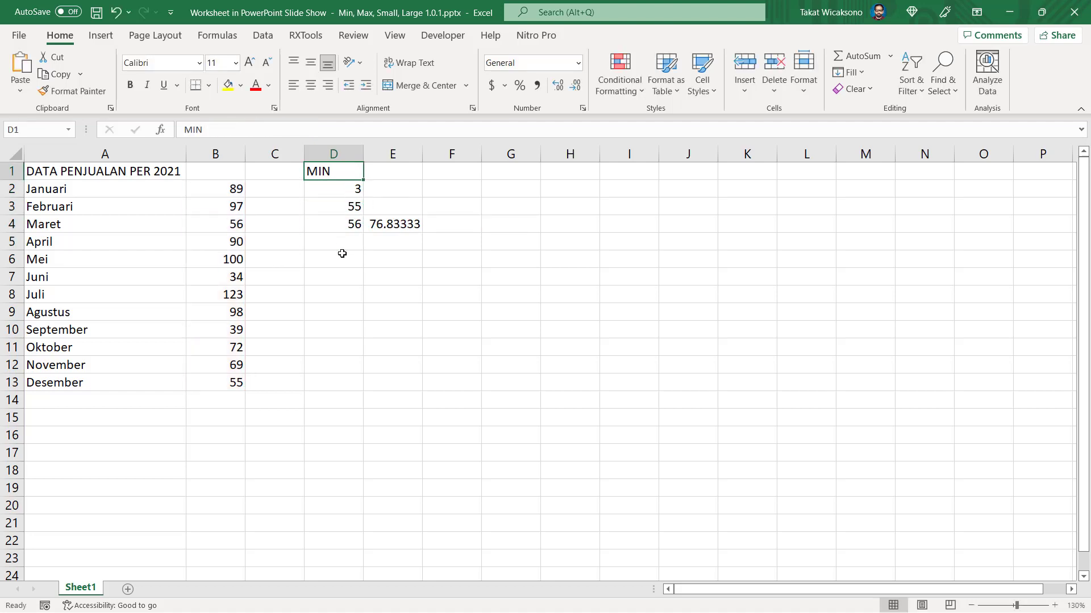
{"action": "key", "text": "Right"}
{"action": "key", "text": "Right"}
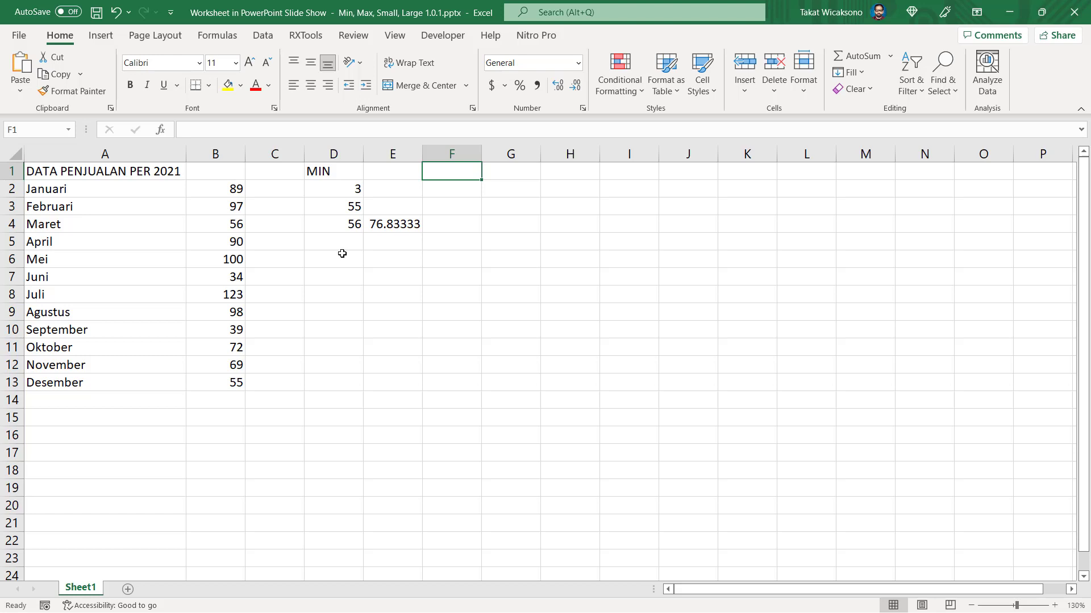
{"action": "type", "text": "MAX"}
{"action": "key", "text": "Return"}
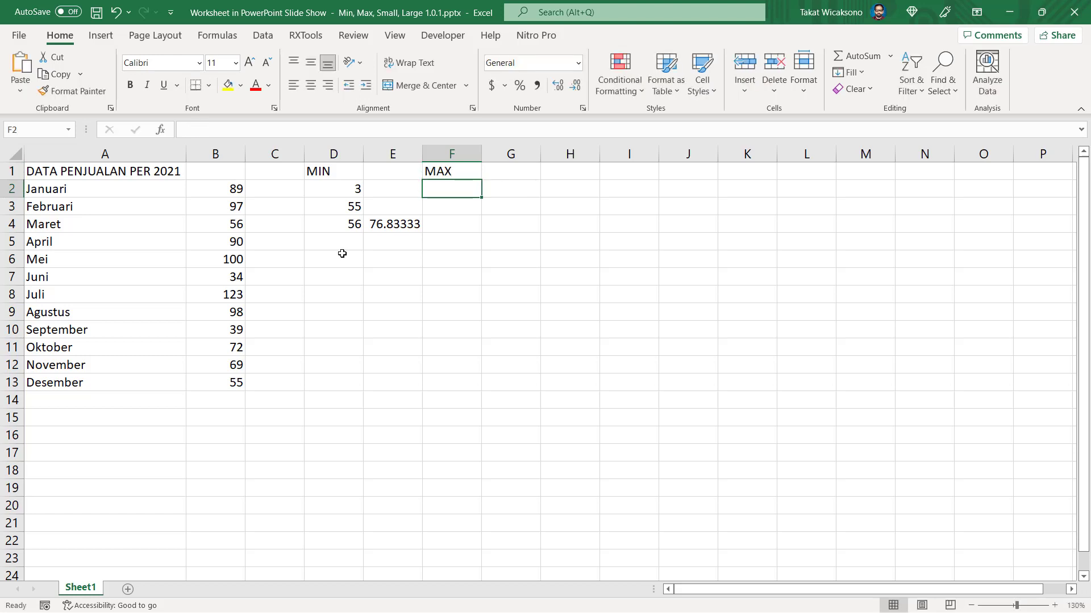
Enter =MAX(3,5,9,10,13) in F2 under the MAX heading and review the finished formula.
{"action": "type", "text": "=MAX"}
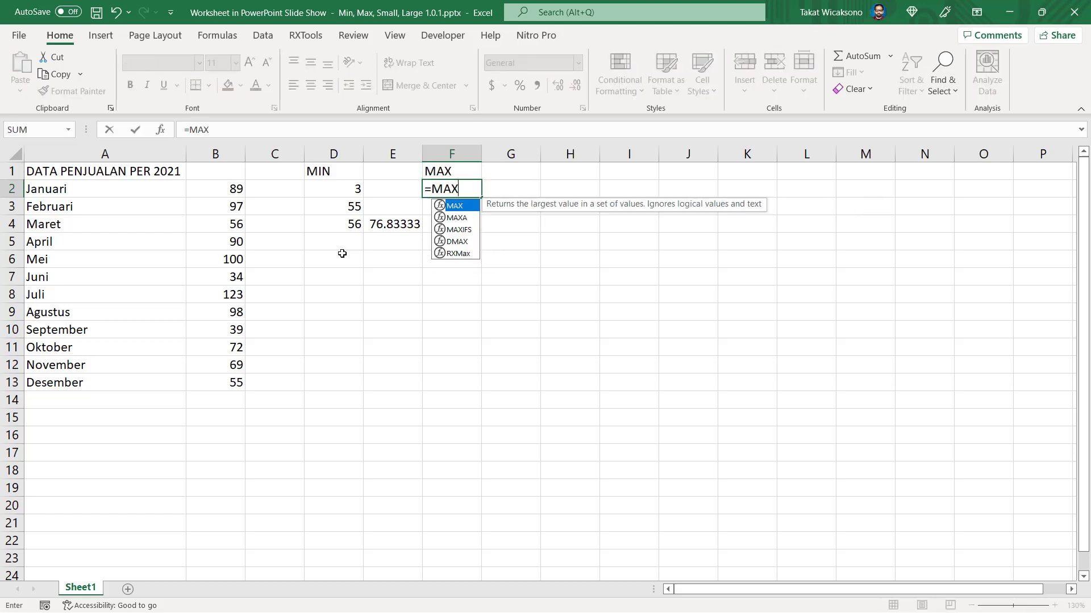
{"action": "type", "text": "(3,5,"}
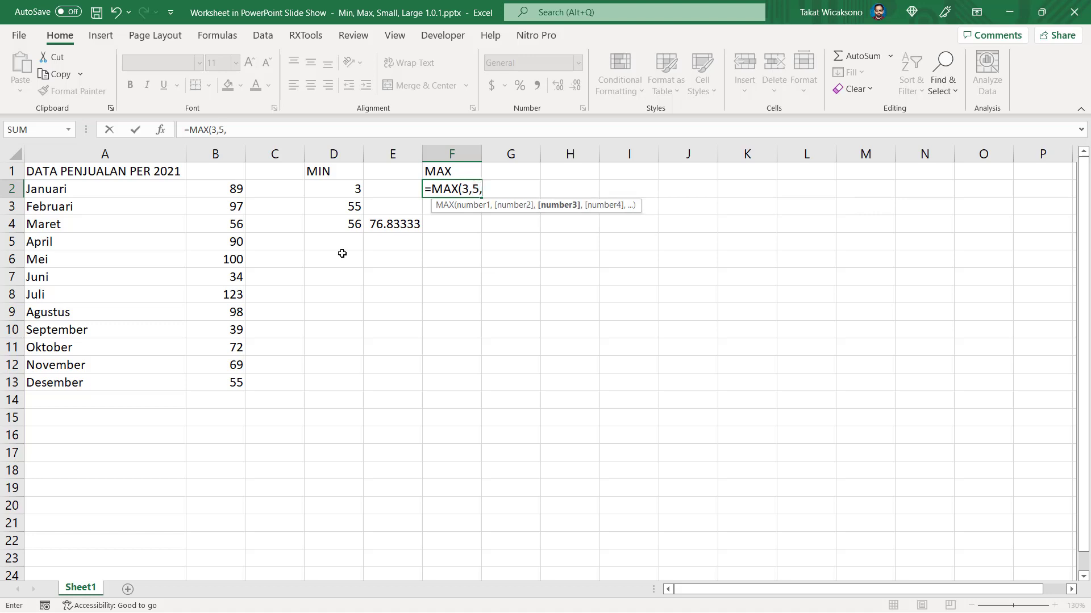
{"action": "type", "text": "9,10,"}
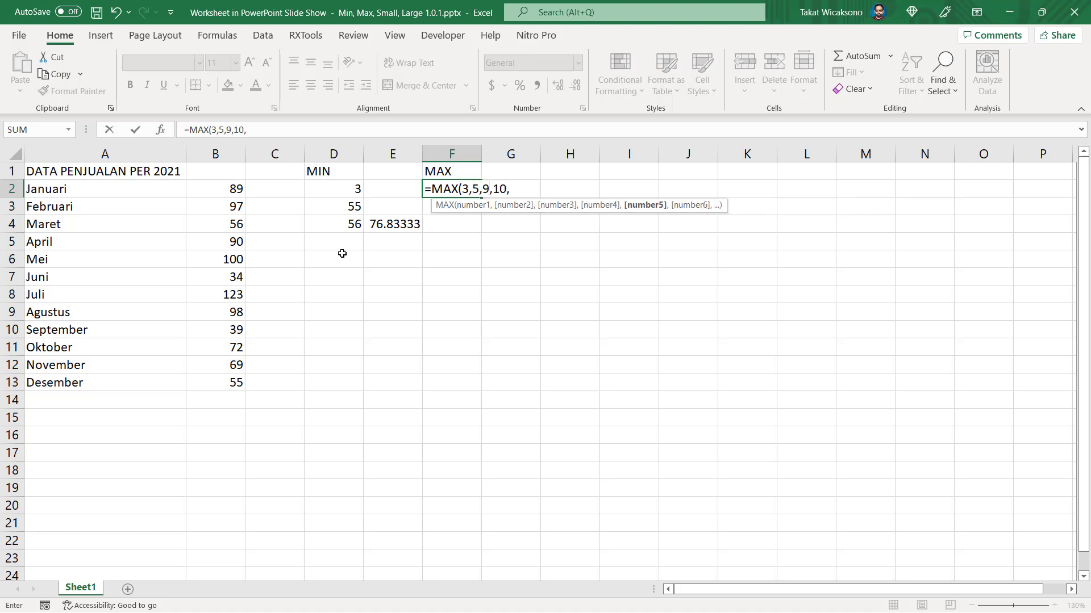
{"action": "type", "text": "13)"}
{"action": "key", "text": "Return"}
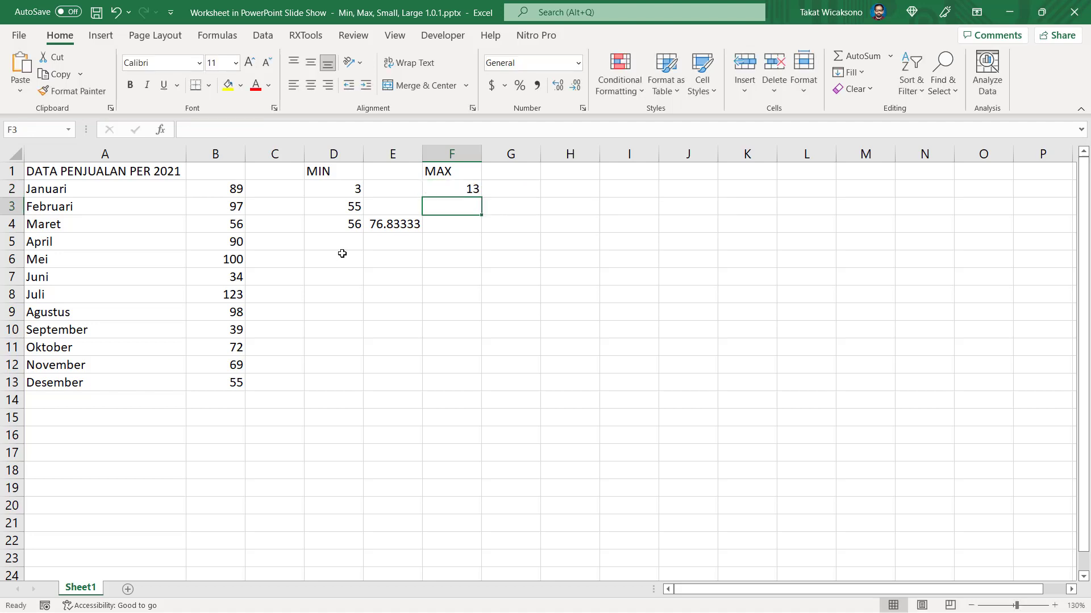
{"action": "key", "text": "Up"}
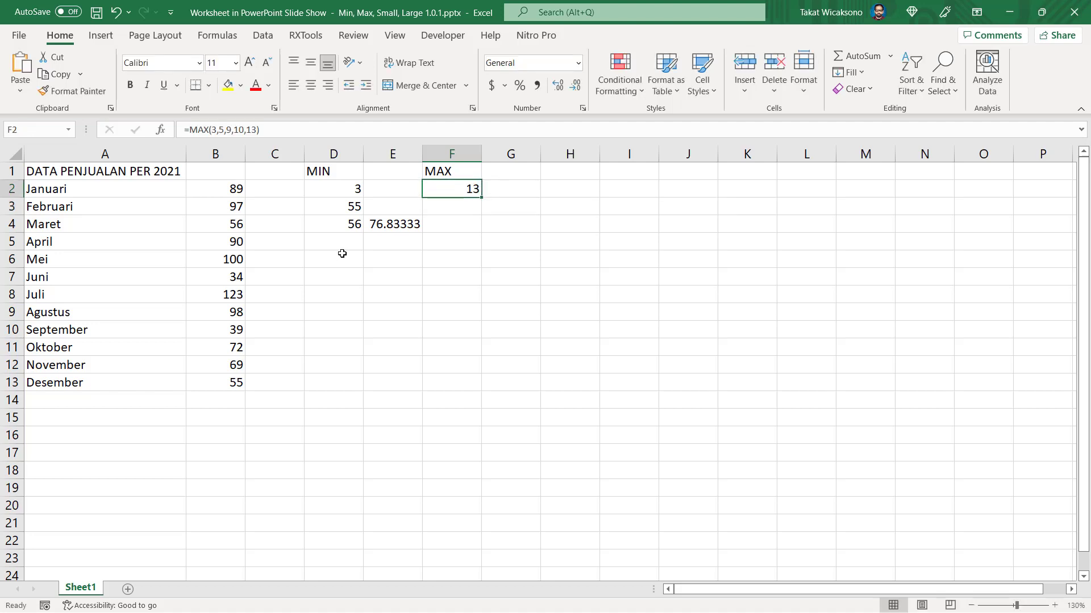
{"action": "key", "text": "F2"}
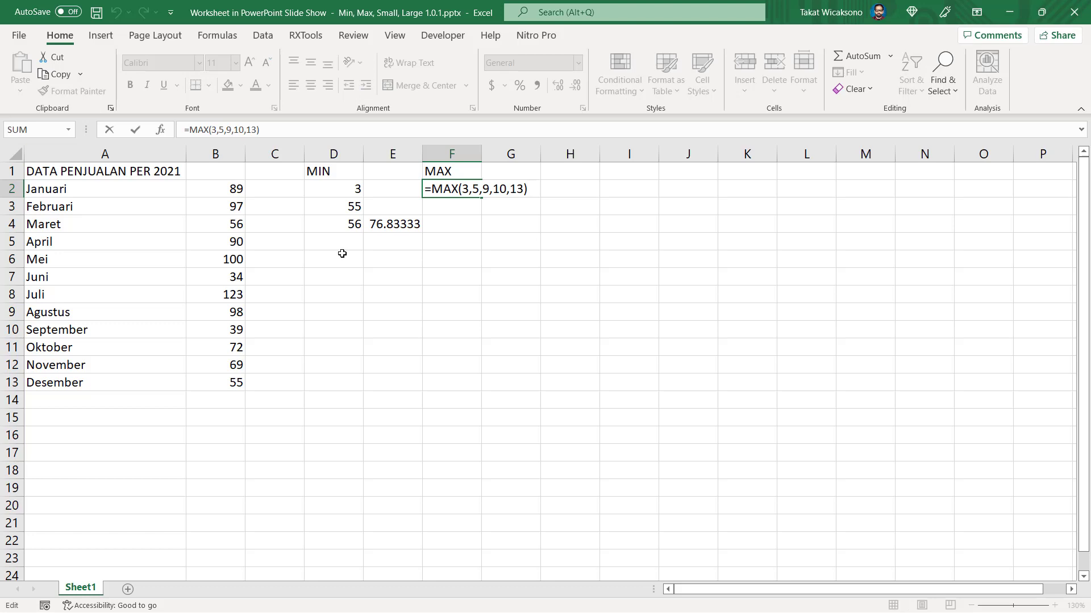
{"action": "key", "text": "Return"}
Begin a MAX formula in F3 with the number 76, the Januari cell B2 and the Mei–September range B6:B10.
{"action": "type", "text": "="}
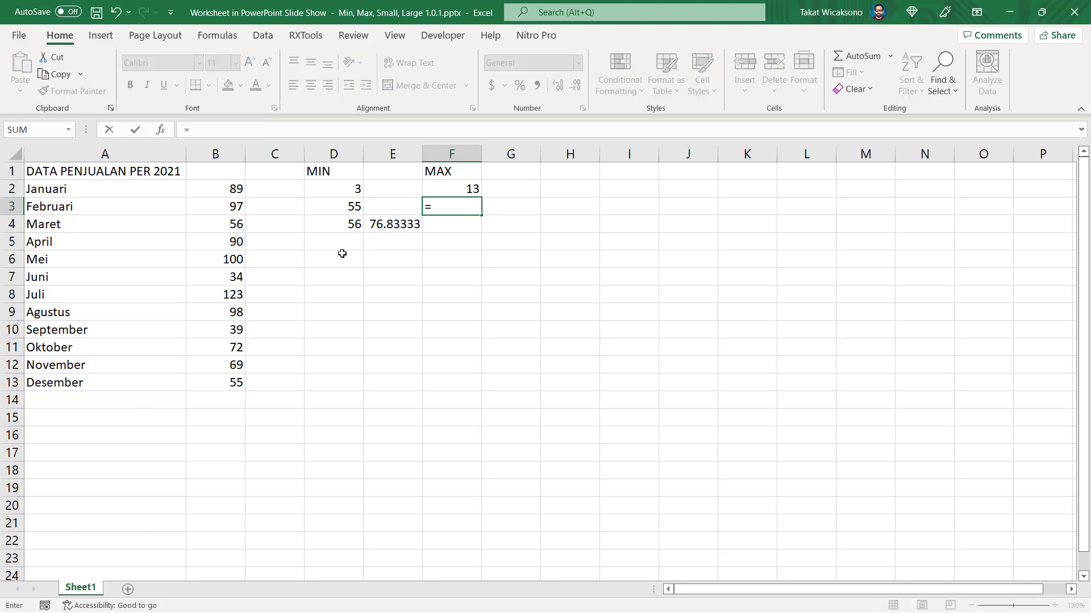
{"action": "type", "text": "MAX("}
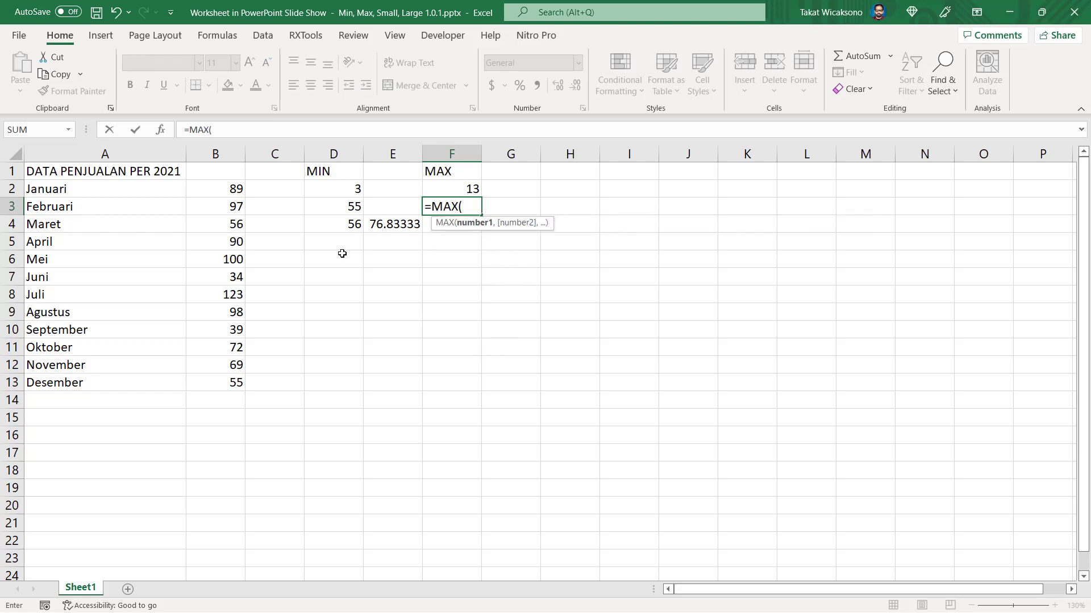
{"action": "type", "text": "1"}
{"action": "key", "text": "BackSpace"}
{"action": "type", "text": "76,"}
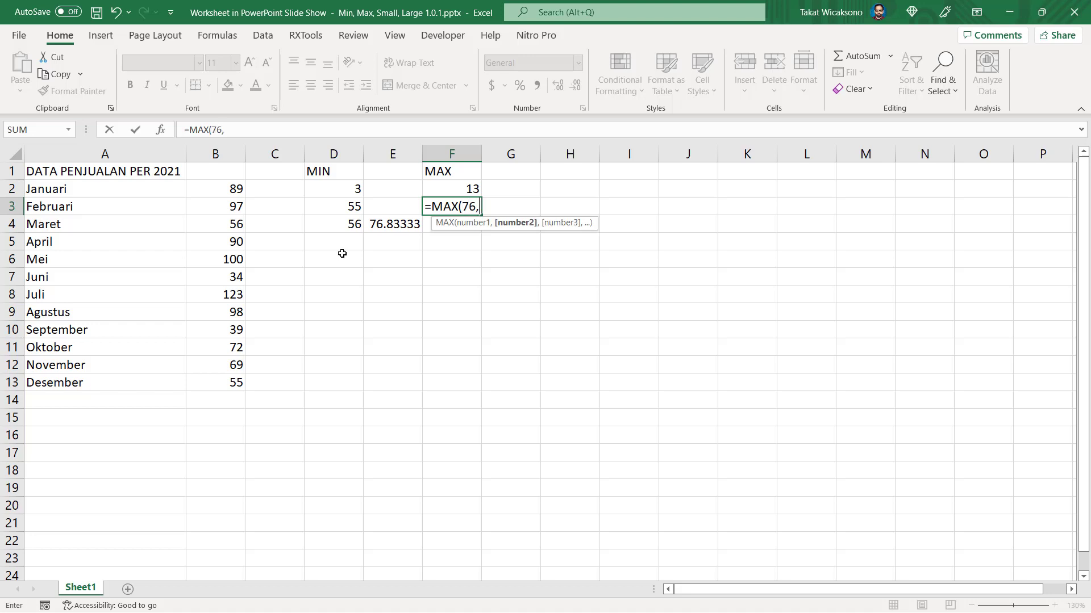
{"action": "left_click", "coordinate": [227, 189]}
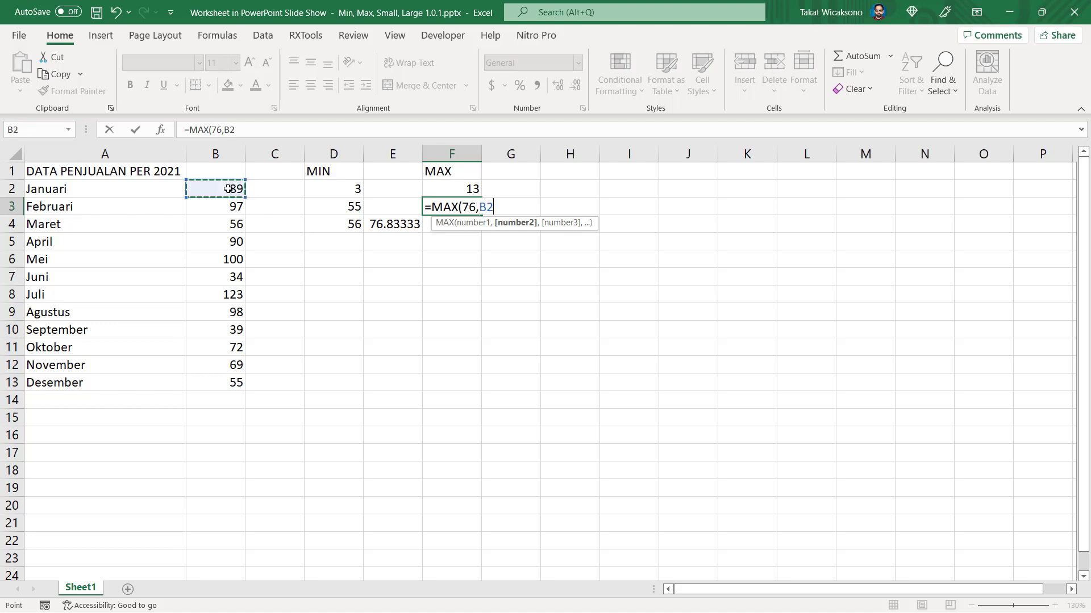
{"action": "type", "text": ","}
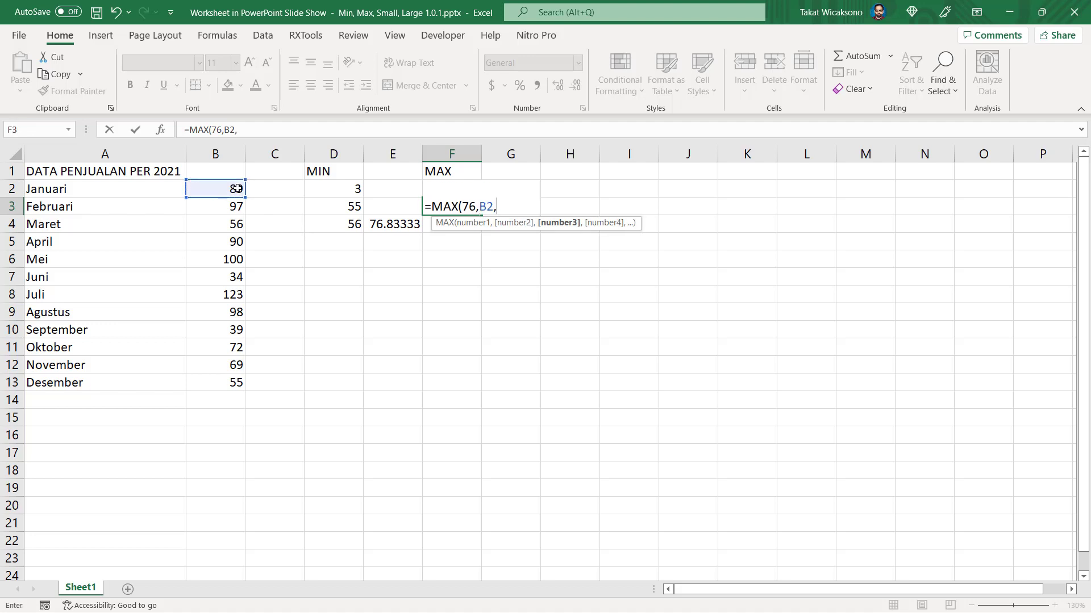
{"action": "left_click_drag", "start_coordinate": [229, 262], "coordinate": [223, 329]}
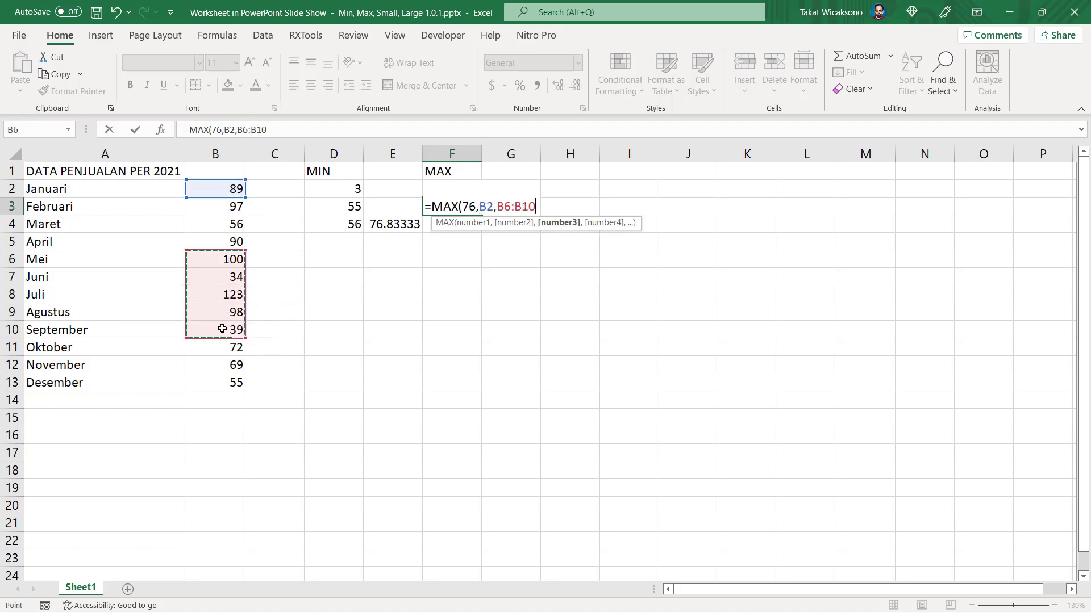
{"action": "type", "text": ","}
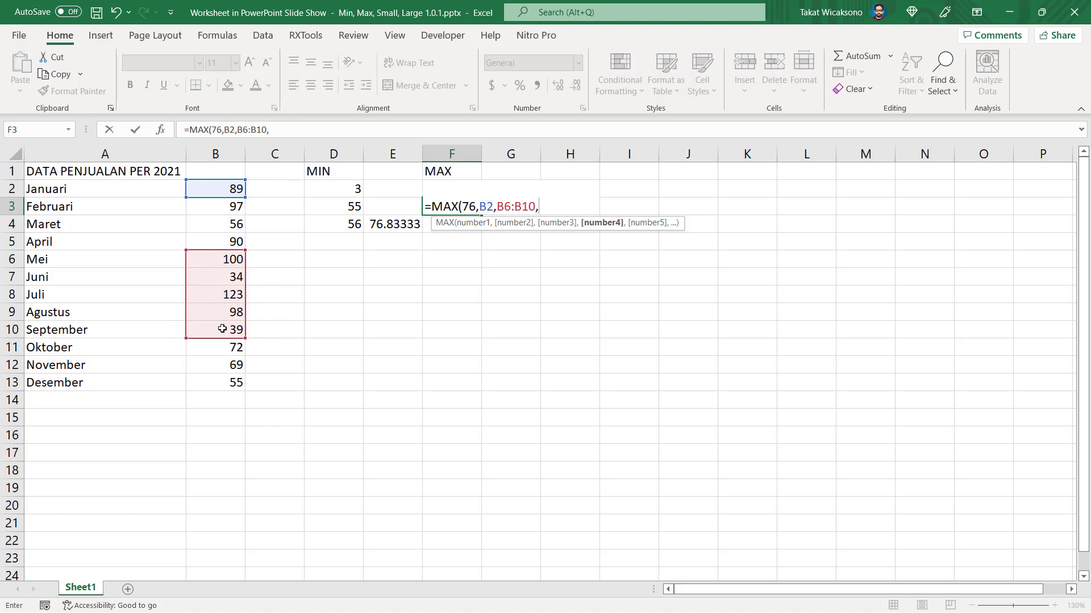
Complete the F3 formula with AVERAGE(B2:B13) as the last MAX argument, and check the entered formula.
{"action": "type", "text": "AVERA"}
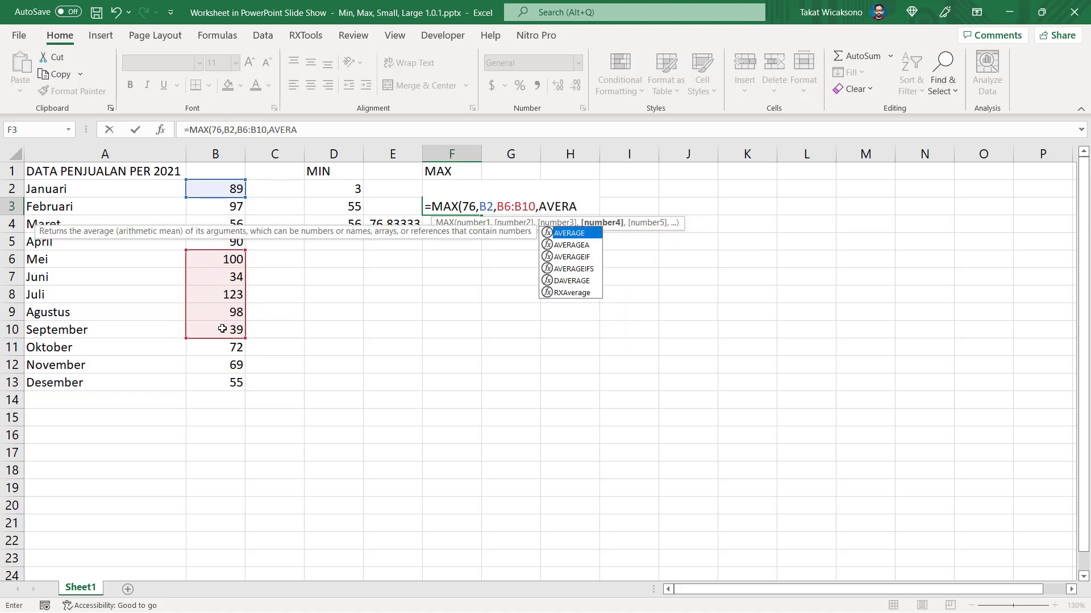
{"action": "type", "text": "GE("}
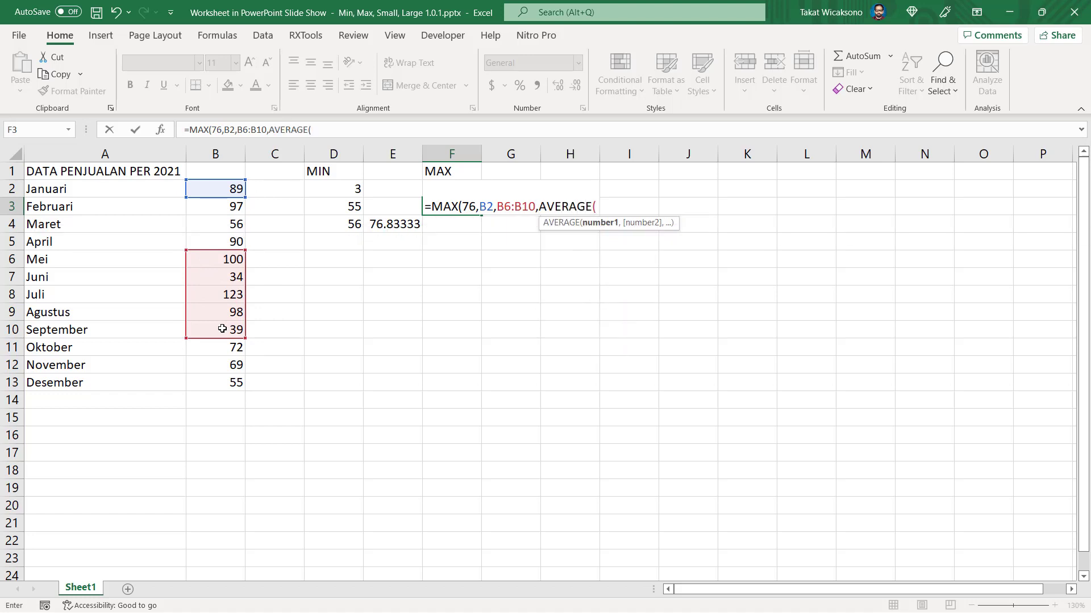
{"action": "left_click_drag", "start_coordinate": [218, 190], "coordinate": [219, 383]}
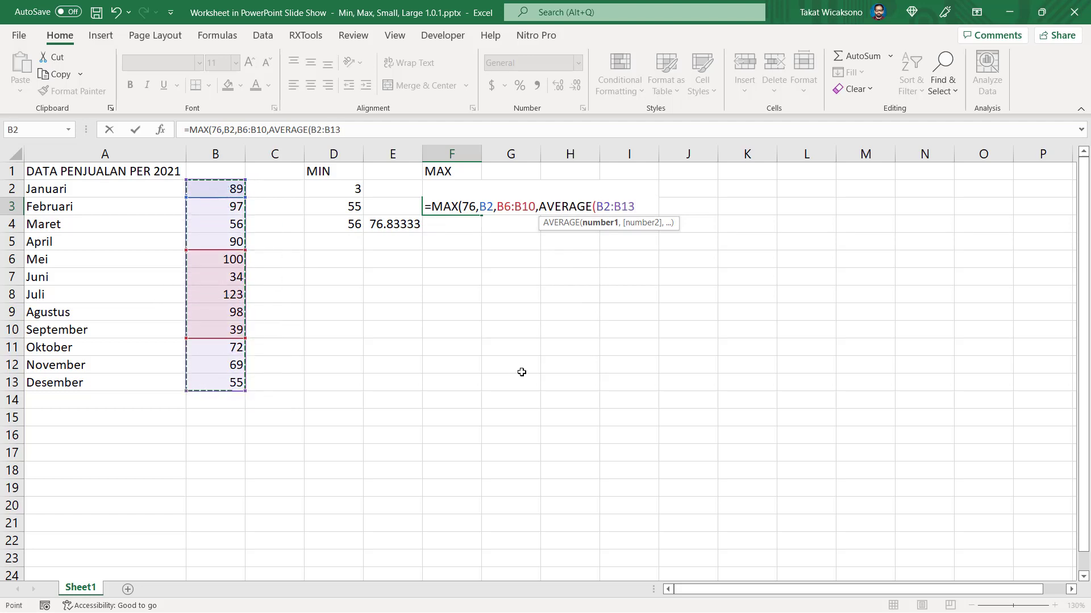
{"action": "type", "text": ")"}
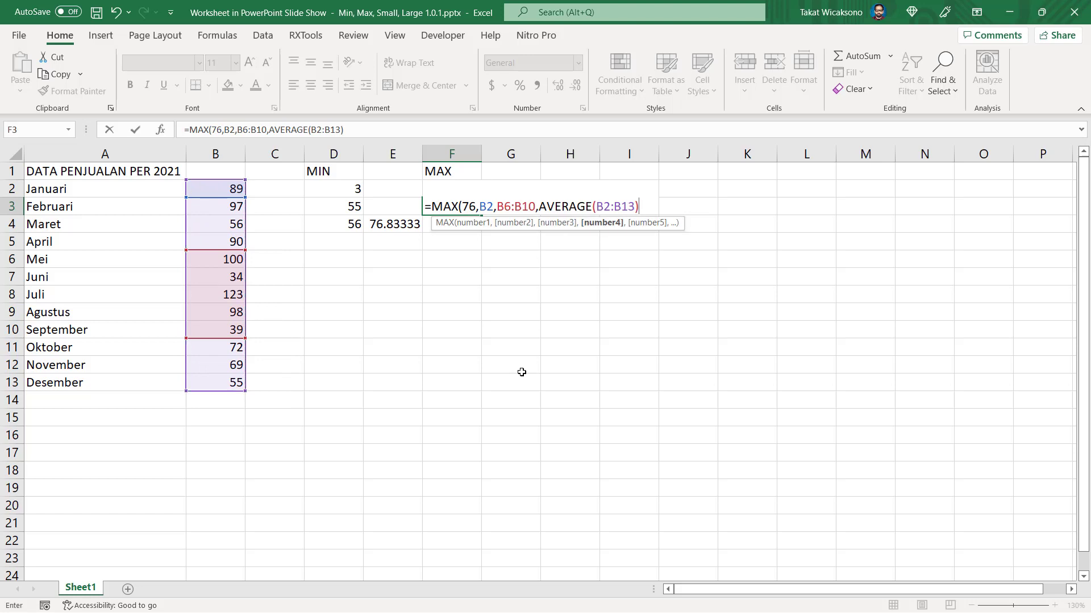
{"action": "type", "text": ")"}
{"action": "key", "text": "Return"}
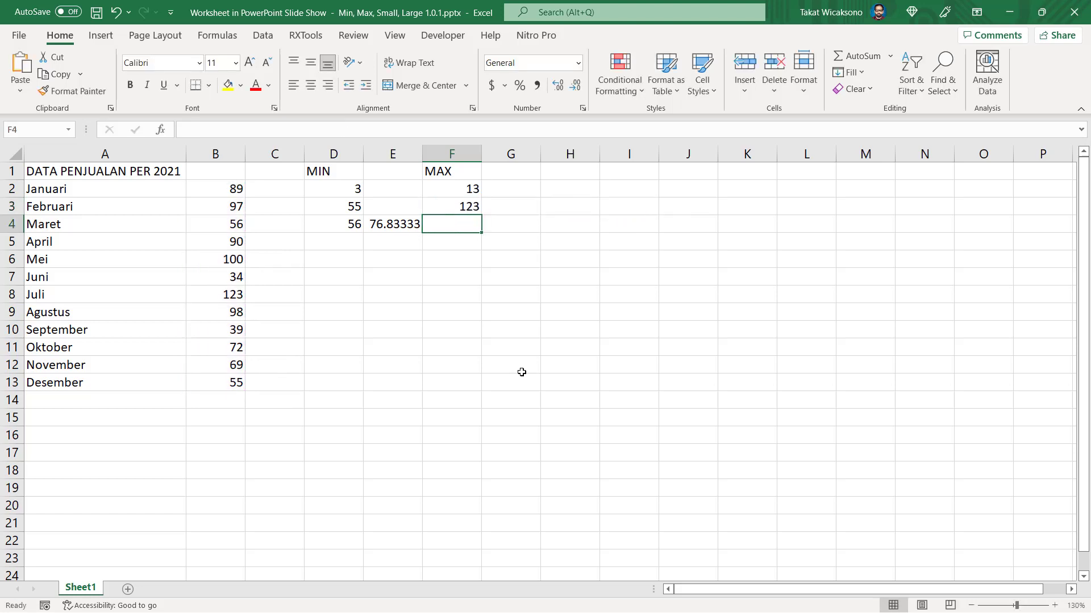
{"action": "key", "text": "Up"}
{"action": "key", "text": "Down"}
{"action": "key", "text": "Up"}
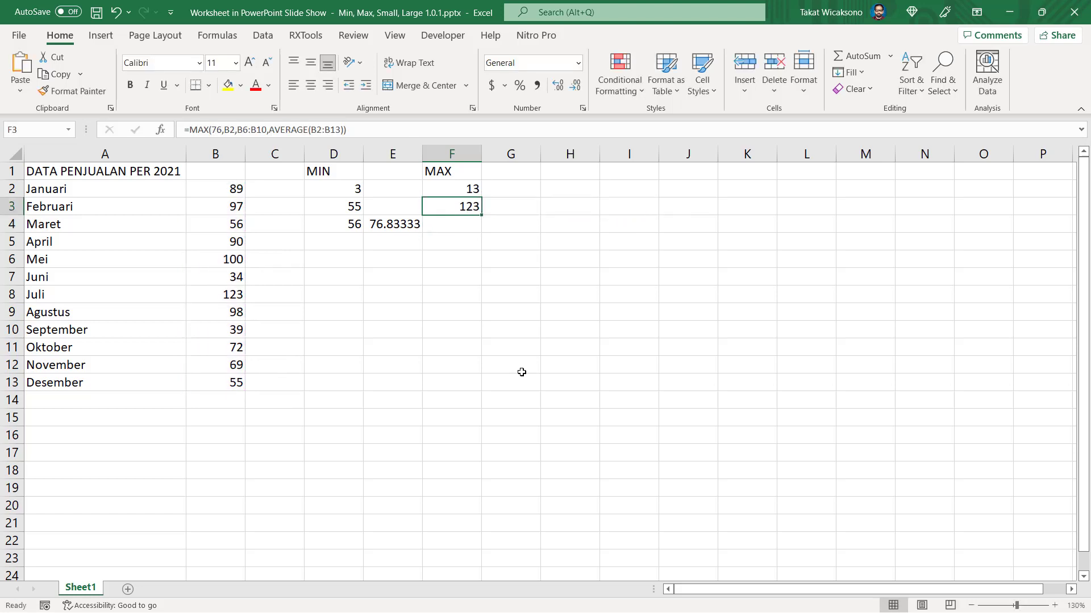
{"action": "key", "text": "Down"}
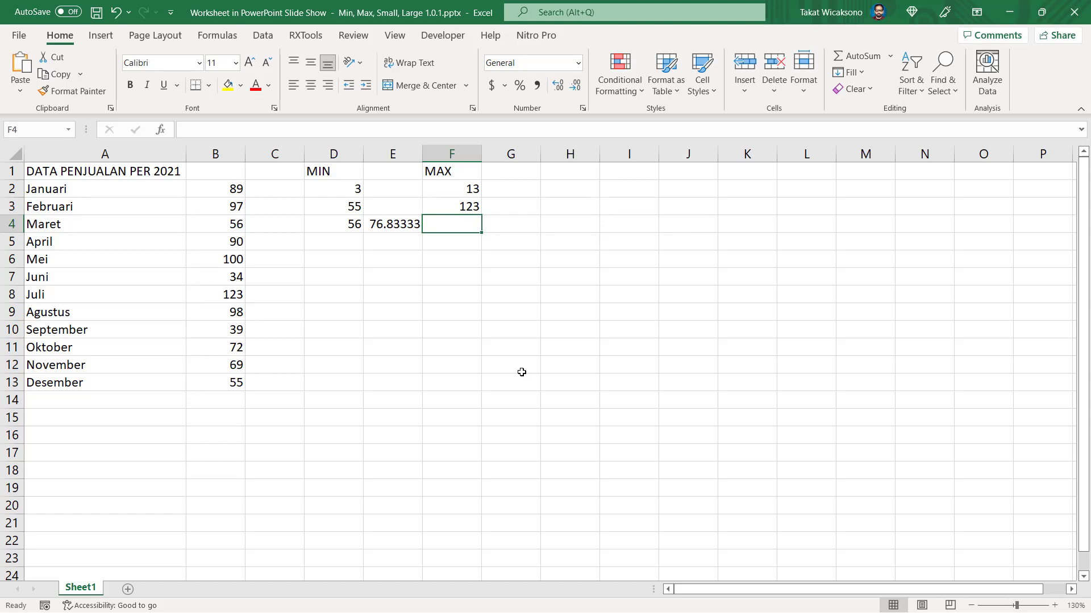
Enter =MAX({10,3,7},90) in F4, combining an array constant with a single number.
{"action": "type", "text": "=MAX("}
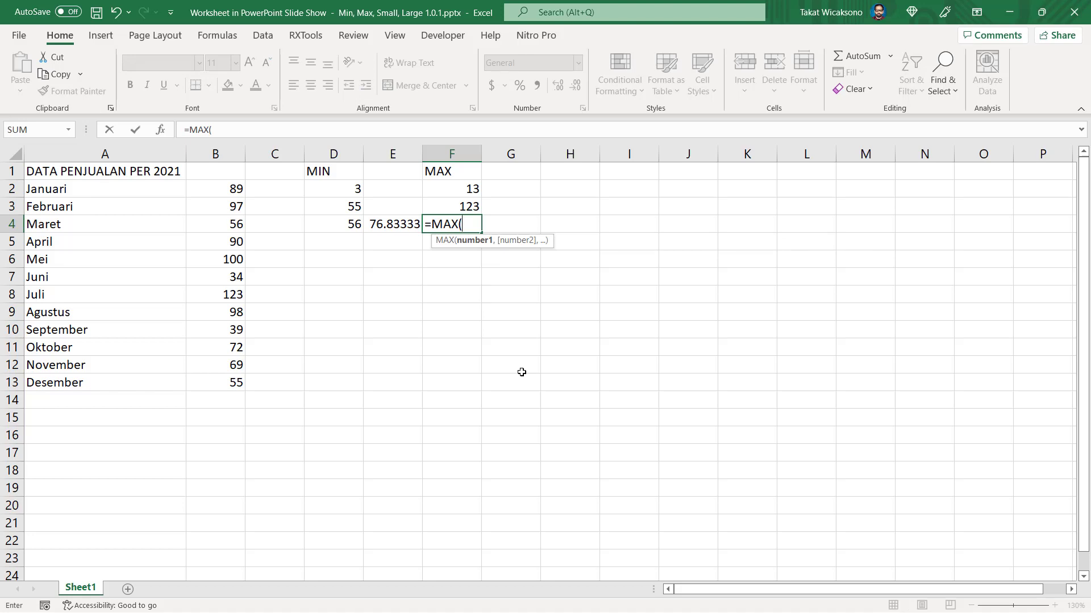
{"action": "type", "text": "{10,3,7},"}
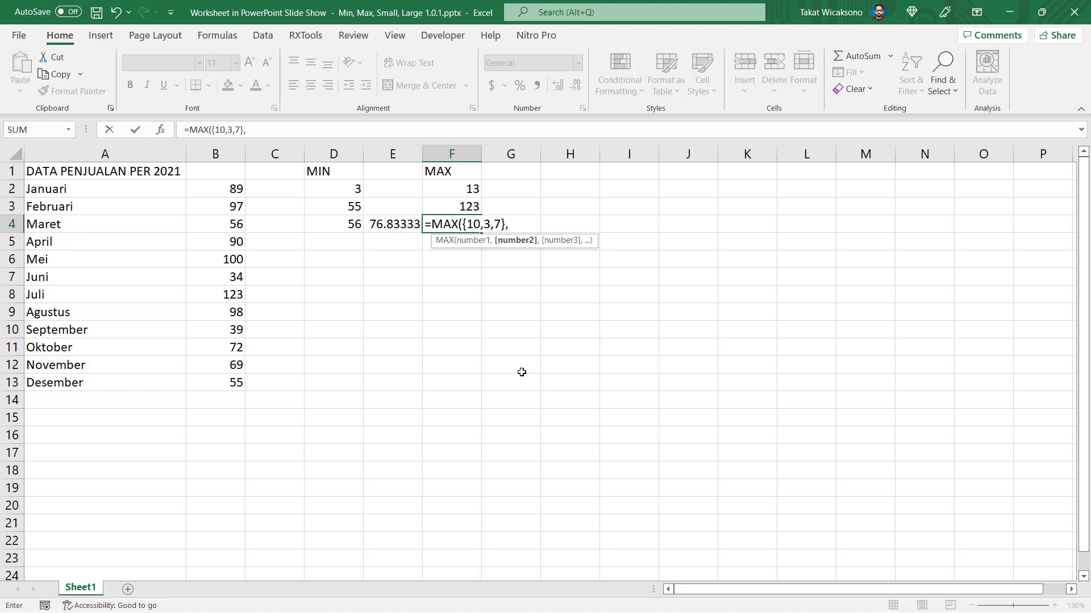
{"action": "type", "text": "90)"}
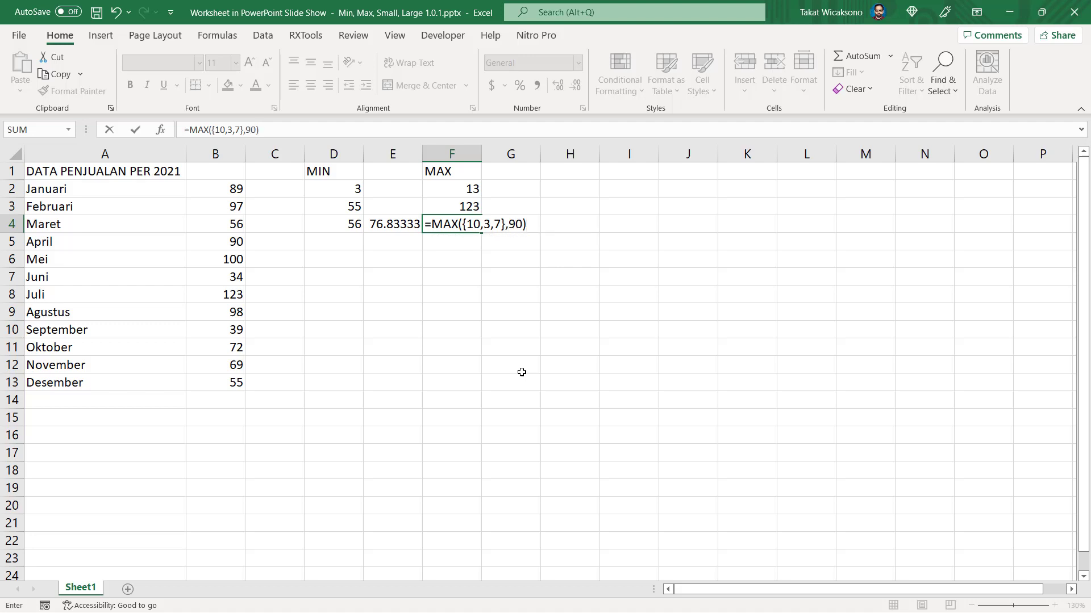
{"action": "key", "text": "Return"}
{"action": "key", "text": "Up"}
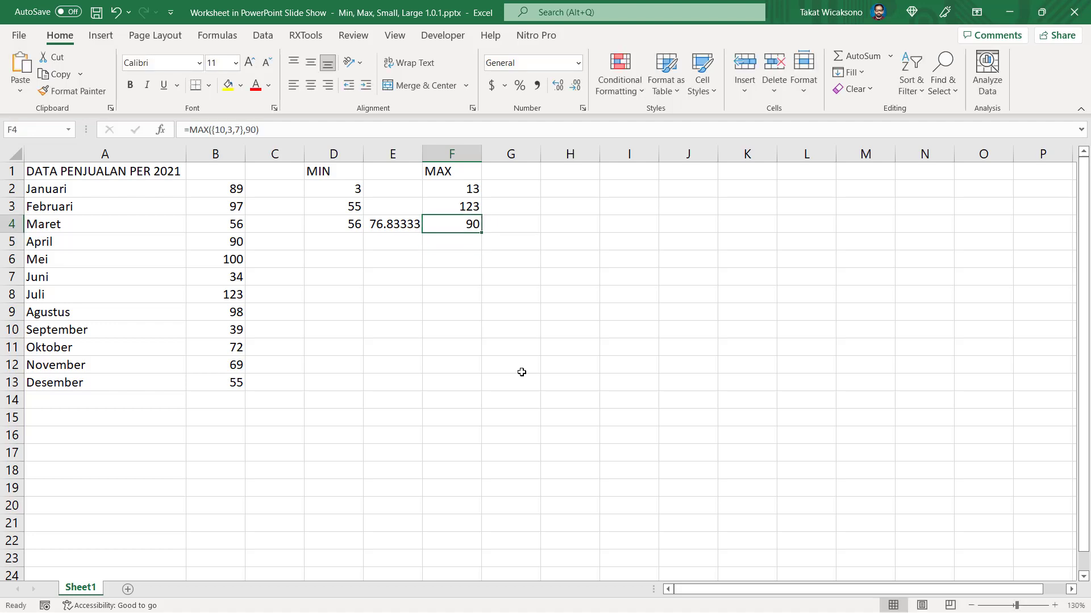
Change the first number of the array constant in the F4 formula to 109.
{"action": "key", "text": "F2"}
{"action": "key", "text": "Left"}
{"action": "key", "text": "Left"}
{"action": "key", "text": "Left"}
{"action": "key", "text": "Left"}
{"action": "key", "text": "Left"}
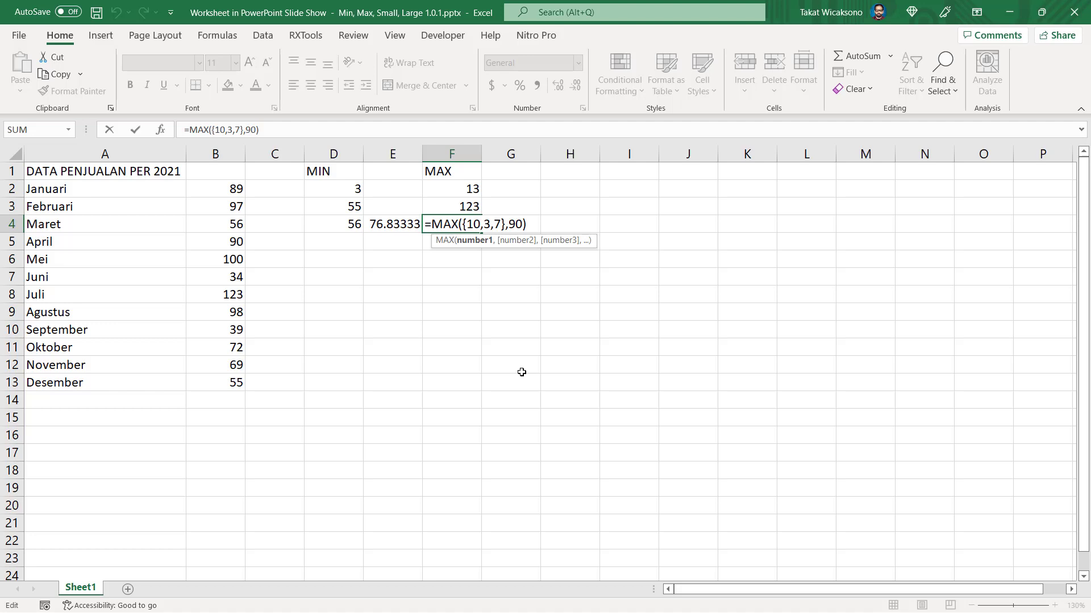
{"action": "type", "text": "9"}
{"action": "key", "text": "Return"}
{"action": "key", "text": "Up"}
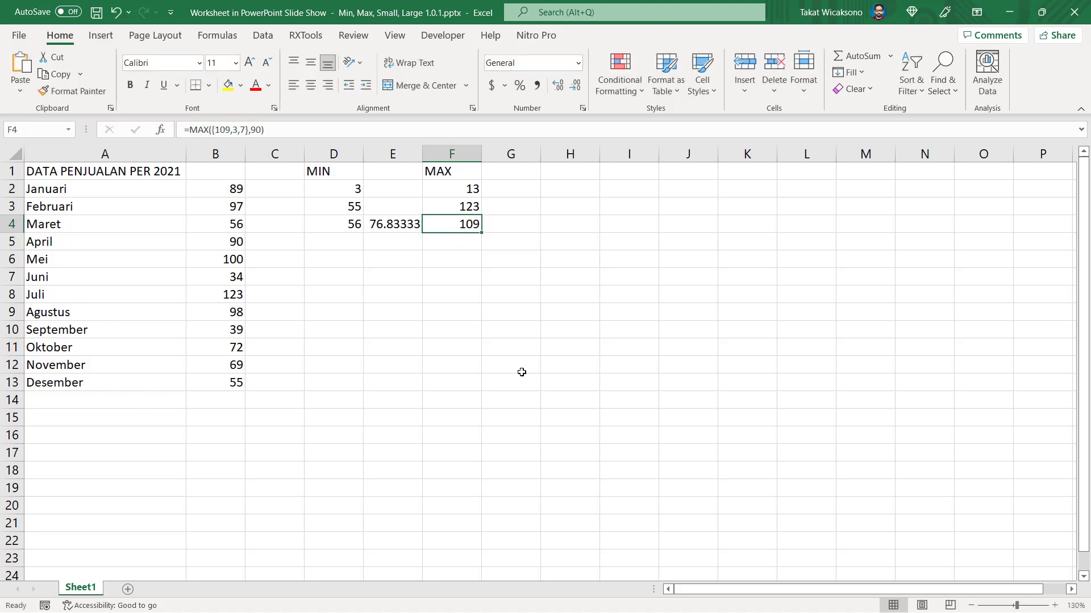
Examine the array constant inside the F4 MAX formula without changing it.
{"action": "key", "text": "F2"}
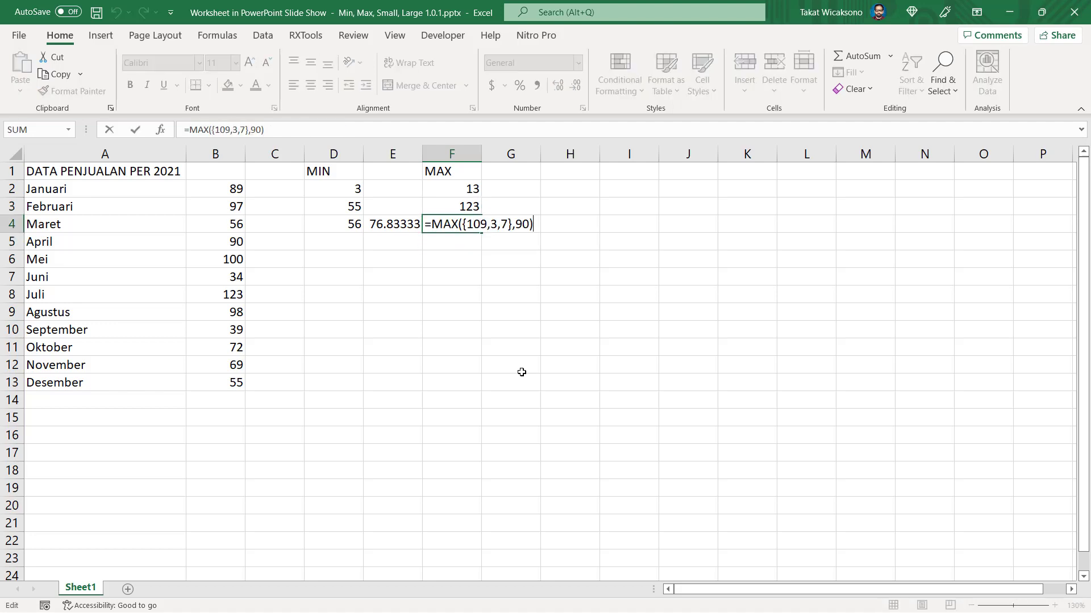
{"action": "left_click", "coordinate": [471, 224]}
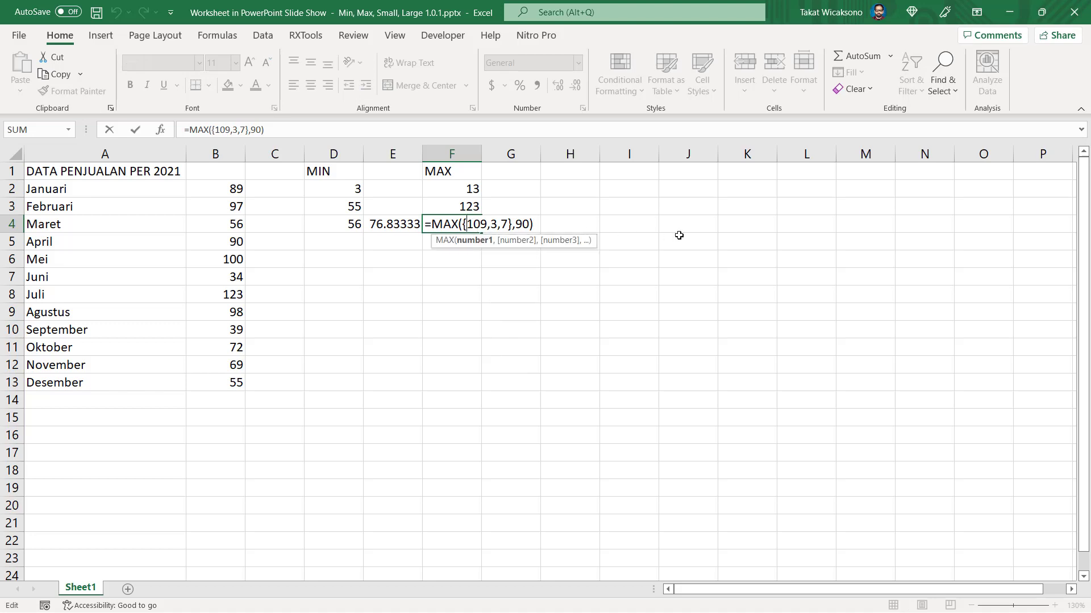
{"action": "key", "text": "shift+Right"}
{"action": "key", "text": "shift+Right"}
{"action": "key", "text": "shift+Right"}
{"action": "key", "text": "shift+Right"}
{"action": "key", "text": "shift+Right"}
{"action": "key", "text": "shift+Right"}
{"action": "key", "text": "shift+Right"}
{"action": "key", "text": "shift+Right"}
{"action": "key", "text": "shift+Right"}
{"action": "key", "text": "Return"}
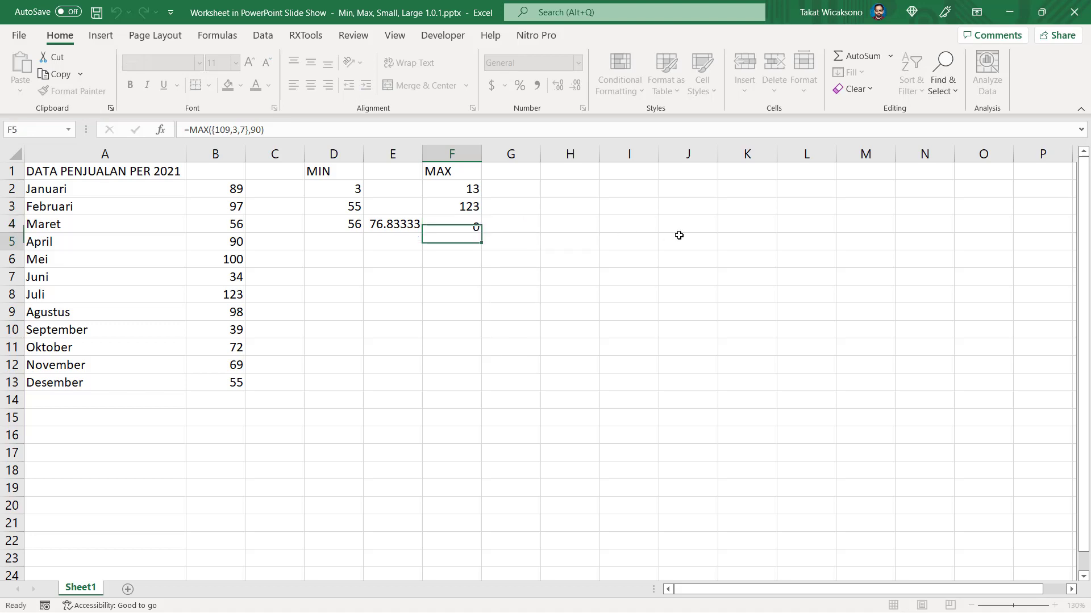
Enter the heading SMALL in cell G1, beside the MAX heading.
{"action": "key", "text": "Up"}
{"action": "key", "text": "Up"}
{"action": "key", "text": "Up"}
{"action": "key", "text": "Up"}
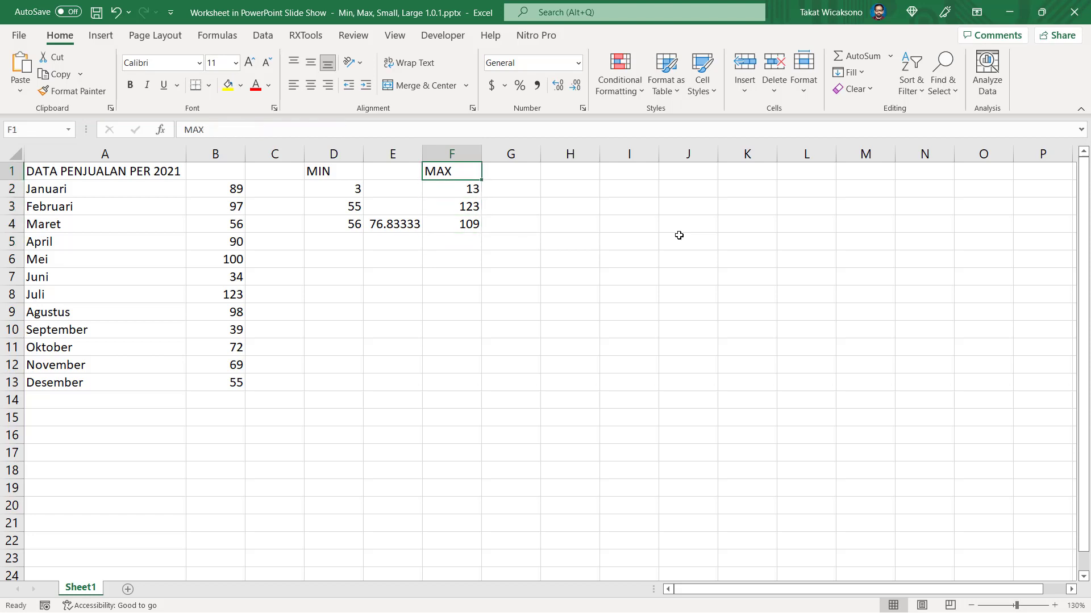
{"action": "key", "text": "Right"}
{"action": "type", "text": "SMALL"}
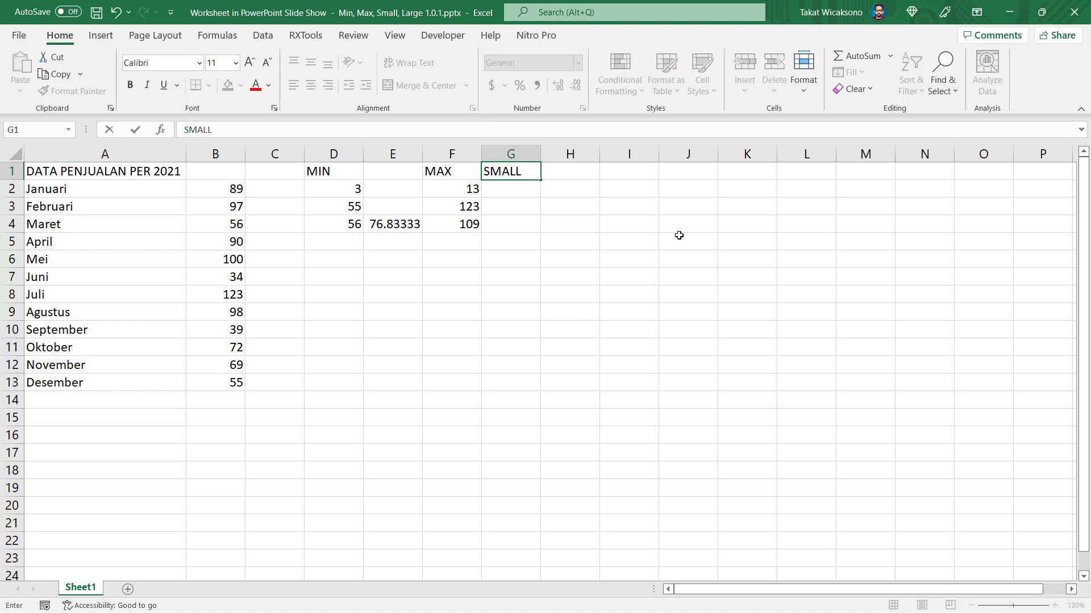
{"action": "key", "text": "Return"}
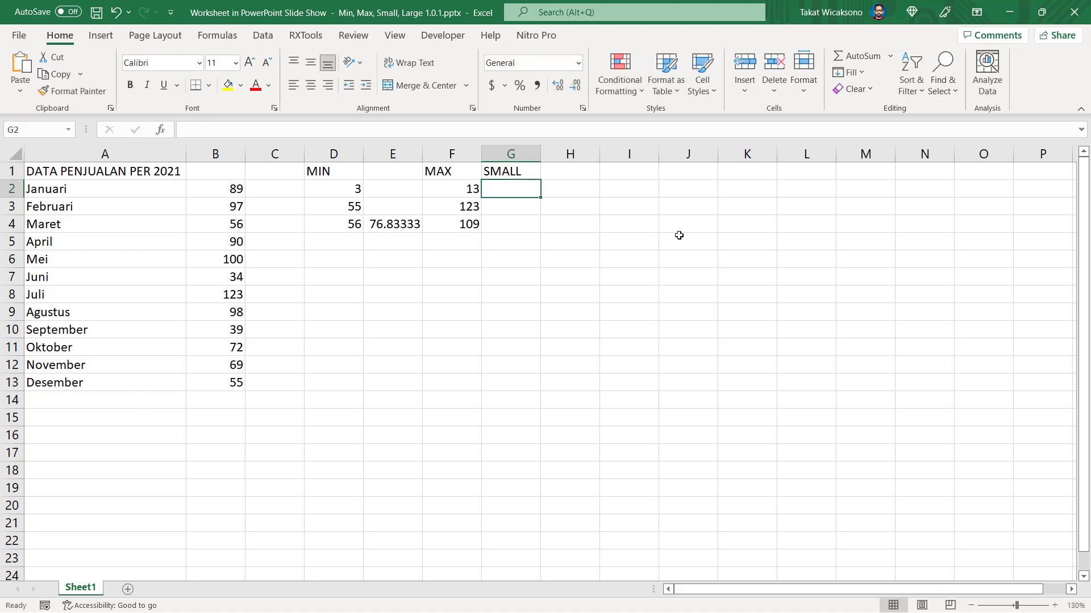
Enter =SMALL(B2:B13,2) in G2 to return the second-smallest monthly sales figure.
{"action": "type", "text": "="}
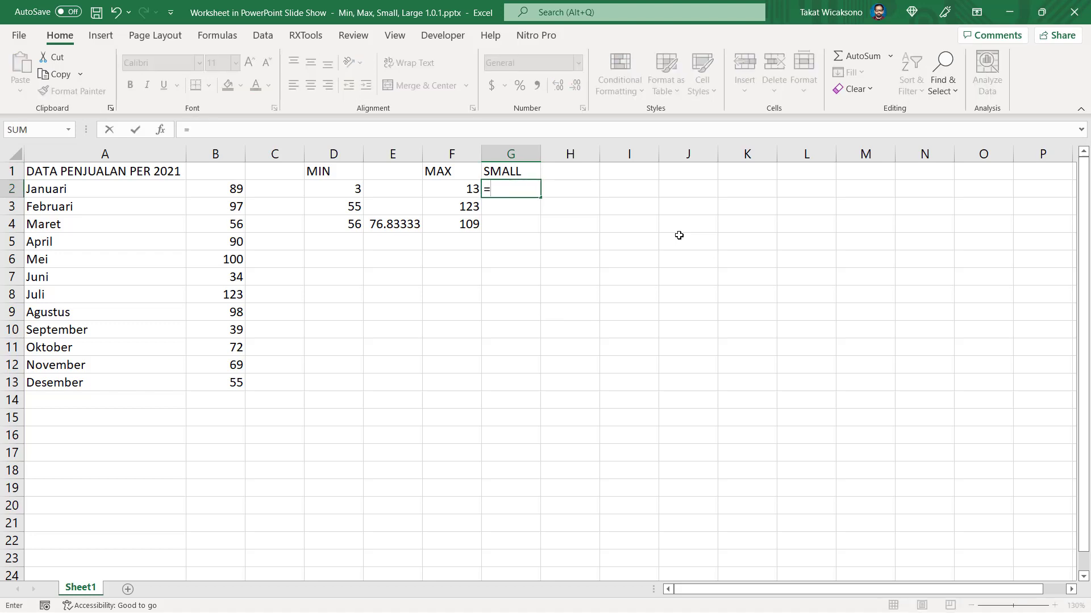
{"action": "type", "text": "SMALL("}
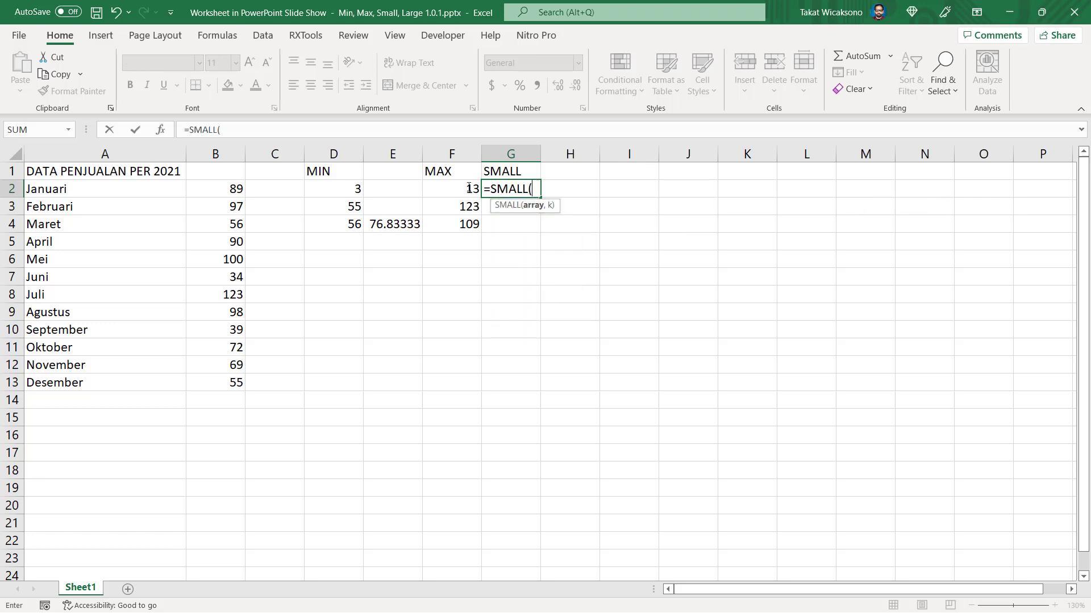
{"action": "left_click", "coordinate": [215, 187]}
{"action": "left_click_drag", "start_coordinate": [217, 206], "coordinate": [222, 383]}
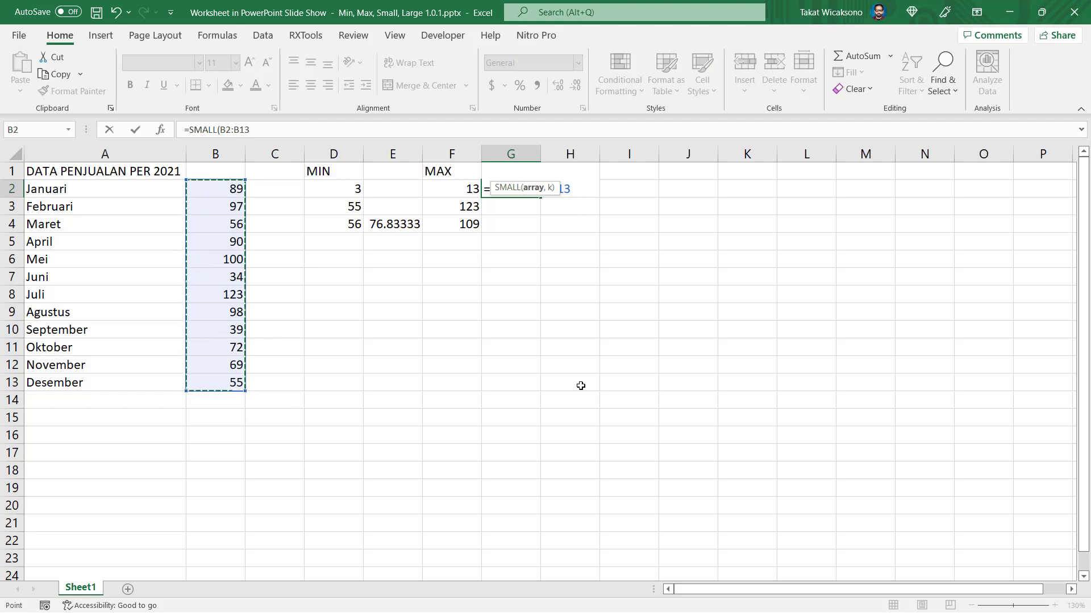
{"action": "type", "text": ")"}
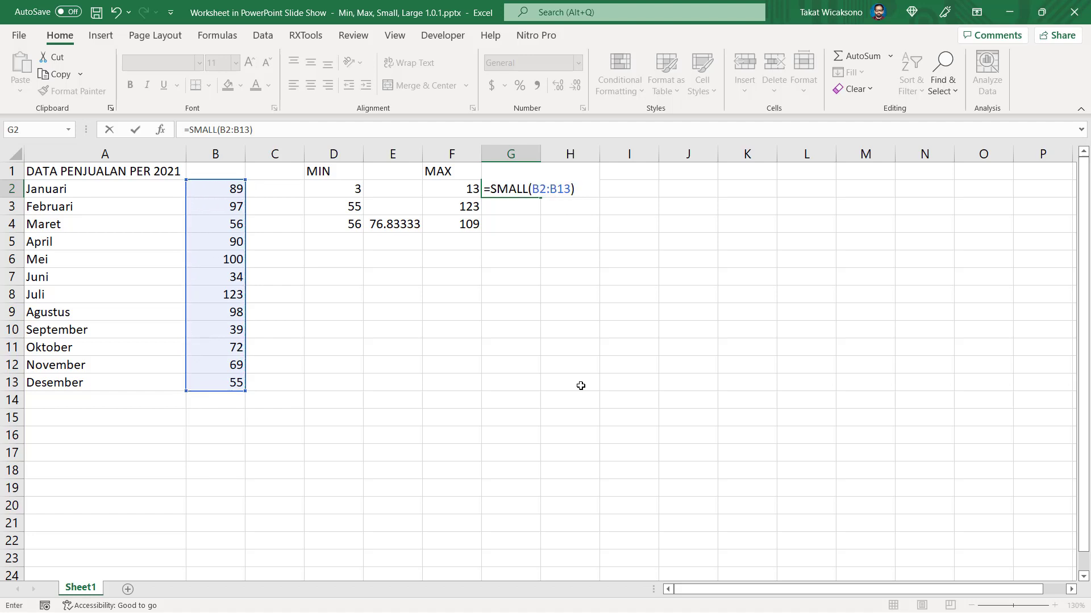
{"action": "type", "text": ",2)"}
{"action": "key", "text": "Return"}
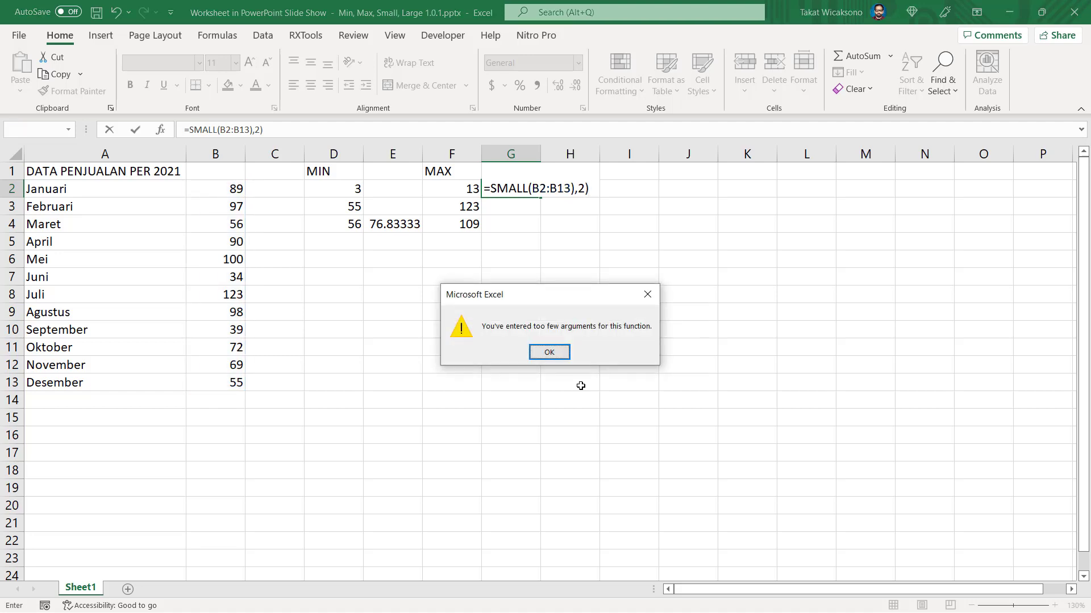
{"action": "key", "text": "Return"}
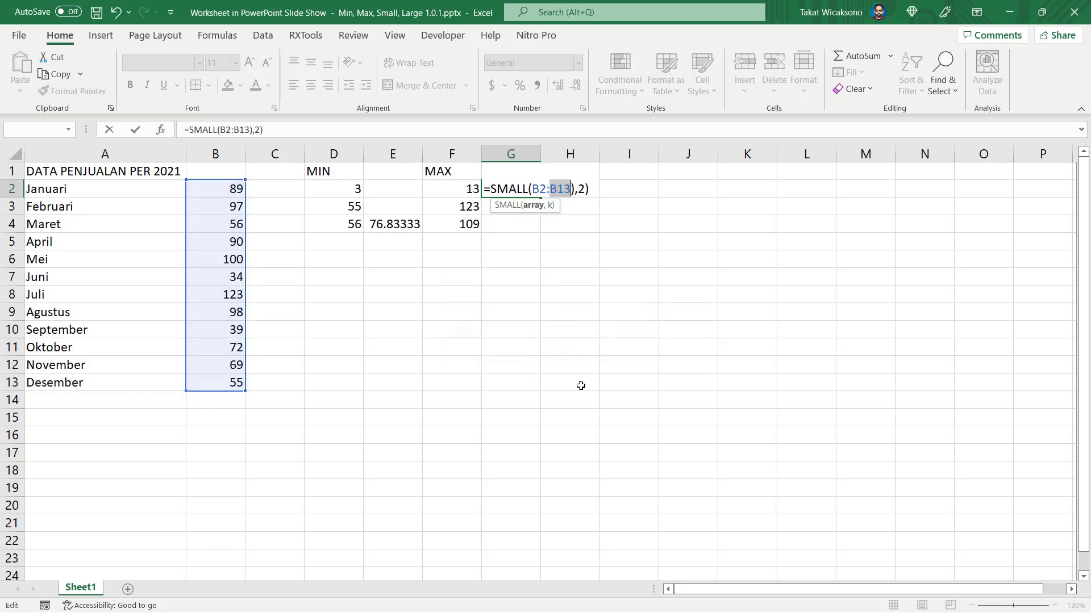
{"action": "key", "text": "Right"}
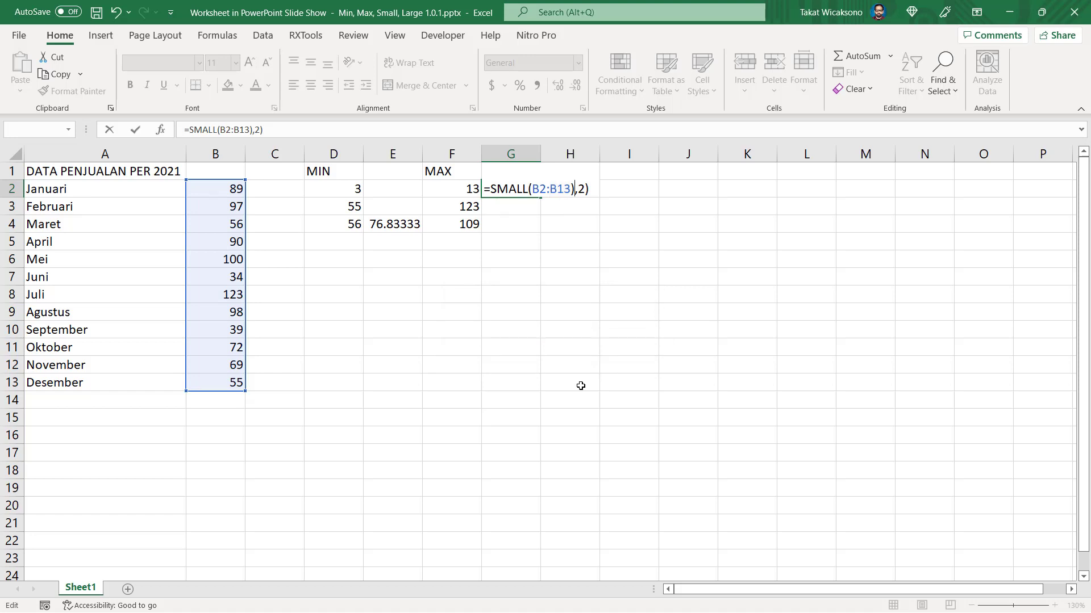
{"action": "key", "text": "Delete"}
{"action": "key", "text": "Return"}
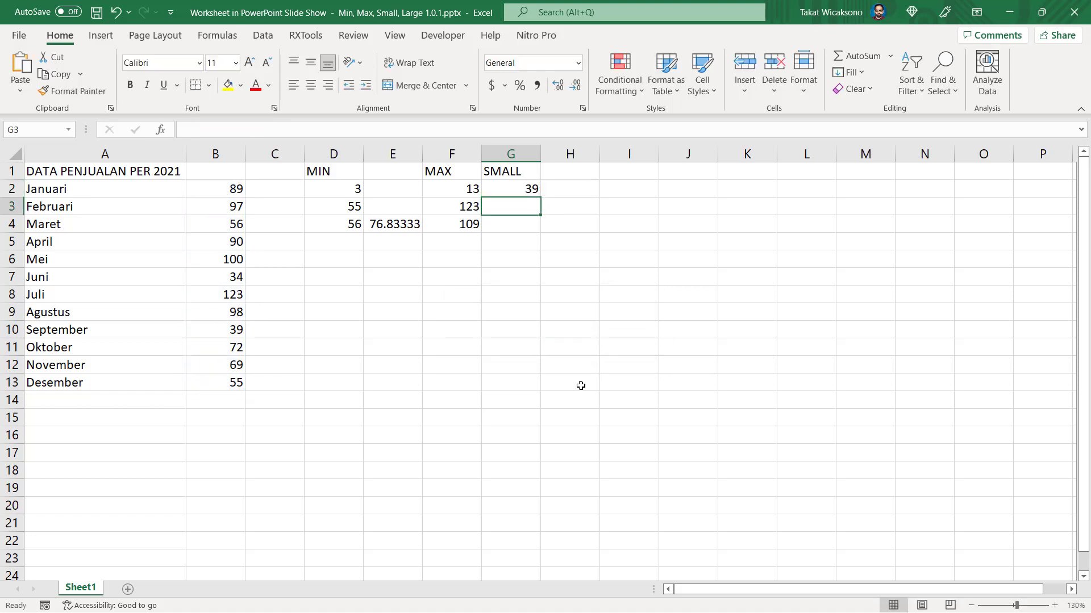
Examine the sales figures in column B to locate the smallest and second-smallest values and check the SMALL result.
{"action": "key", "text": "Up"}
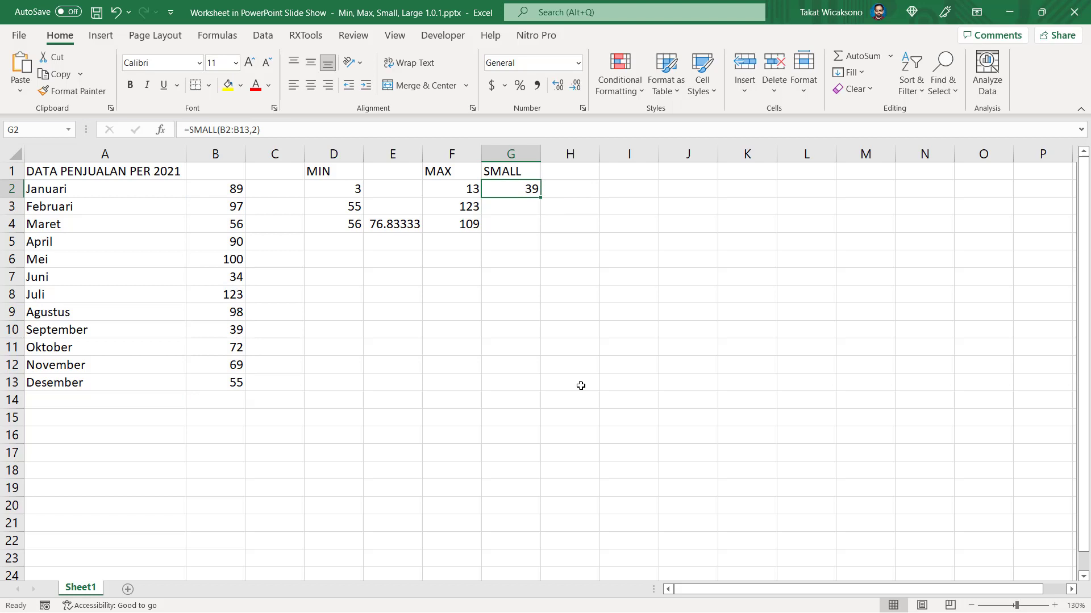
{"action": "key", "text": "Up"}
{"action": "key", "text": "Left"}
{"action": "key", "text": "Left"}
{"action": "key", "text": "Left"}
{"action": "key", "text": "Left"}
{"action": "key", "text": "Left"}
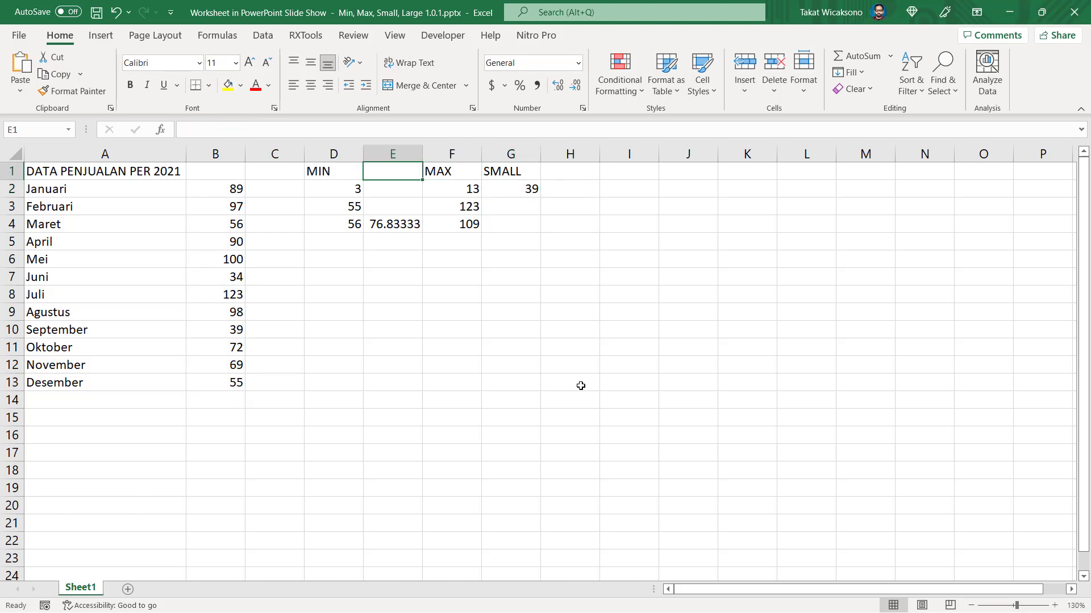
{"action": "key", "text": "Down"}
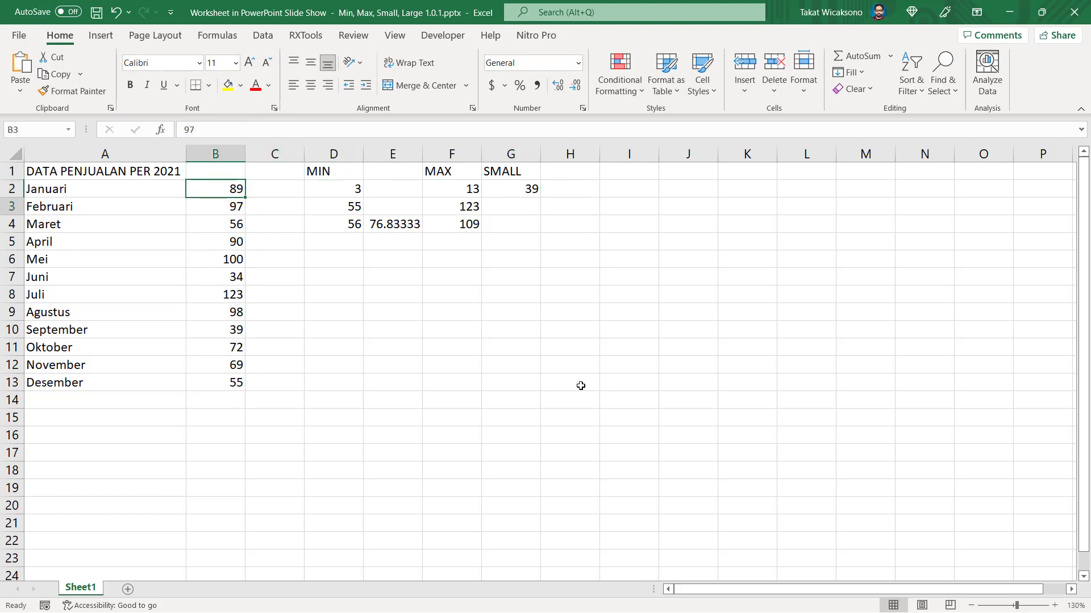
{"action": "key", "text": "Down"}
{"action": "key", "text": "Up"}
{"action": "key", "text": "Up"}
{"action": "key", "text": "Down"}
{"action": "key", "text": "Down"}
{"action": "key", "text": "Down"}
{"action": "key", "text": "Down"}
{"action": "key", "text": "Down"}
{"action": "key", "text": "Down"}
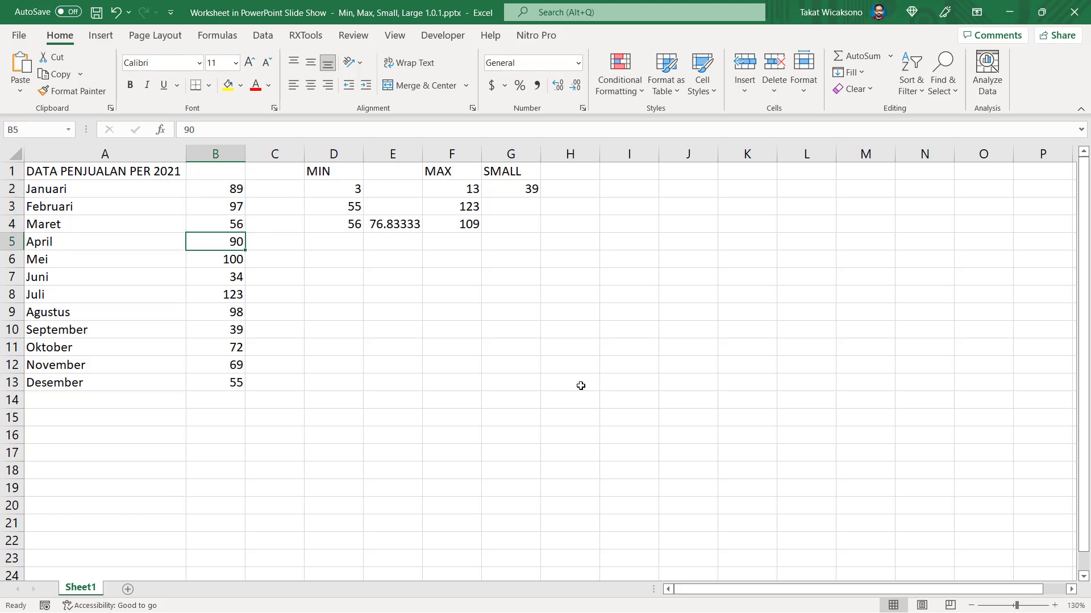
{"action": "key", "text": "Down"}
{"action": "key", "text": "Down"}
{"action": "key", "text": "Down"}
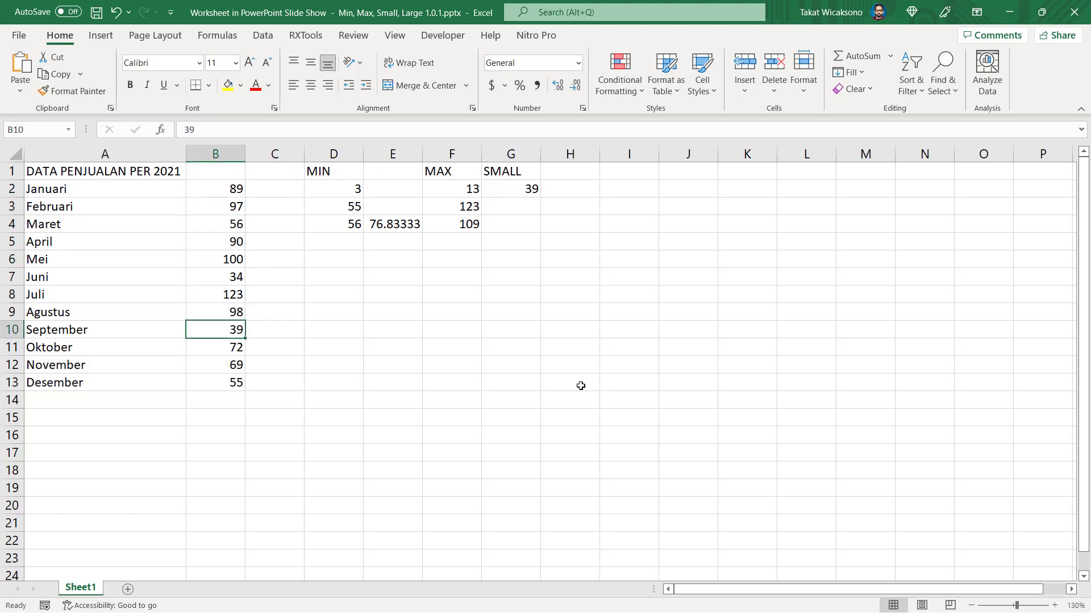
{"action": "key", "text": "Up"}
{"action": "key", "text": "Up"}
{"action": "key", "text": "Up"}
{"action": "key", "text": "Up"}
{"action": "key", "text": "Up"}
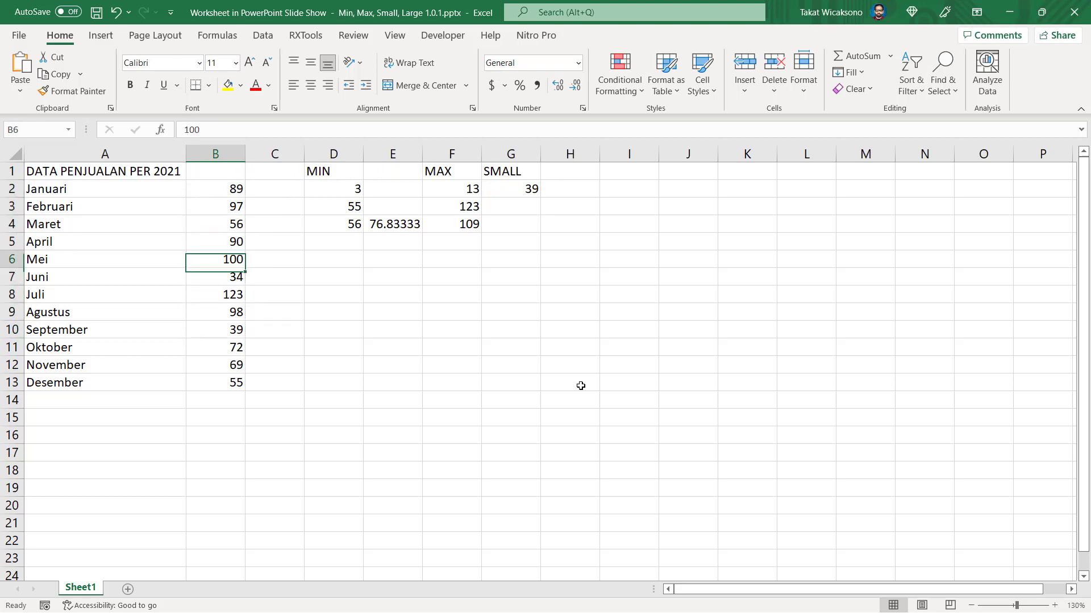
Change the k argument of the SMALL formula in G2 to 5.
{"action": "key", "text": "Right"}
{"action": "key", "text": "Right"}
{"action": "key", "text": "Right"}
{"action": "key", "text": "Right"}
{"action": "key", "text": "Up"}
{"action": "key", "text": "Up"}
{"action": "key", "text": "Up"}
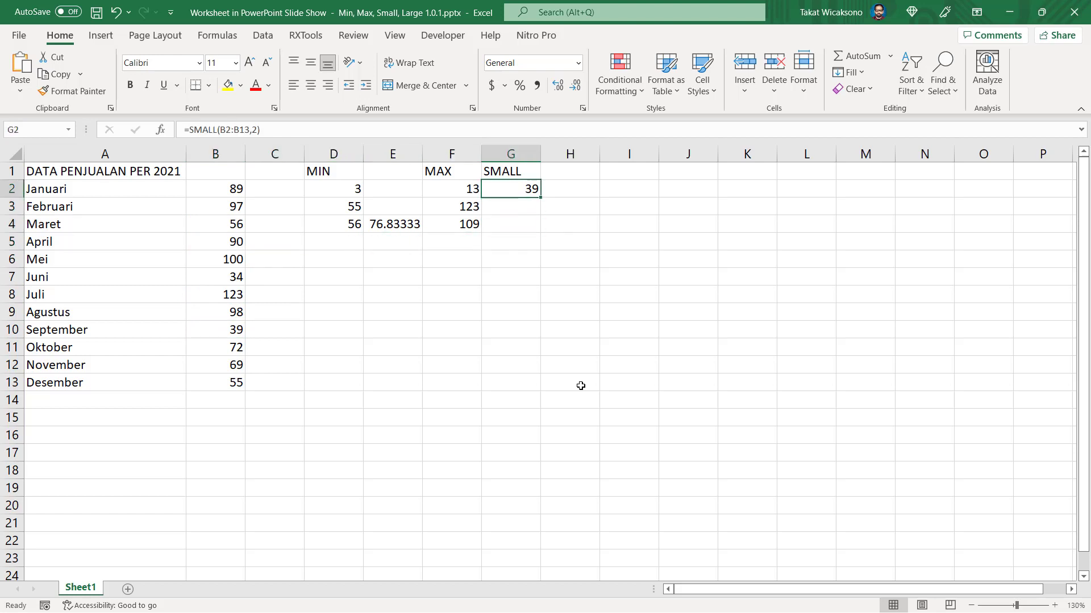
{"action": "key", "text": "F2"}
{"action": "key", "text": "Left"}
{"action": "key", "text": "Left"}
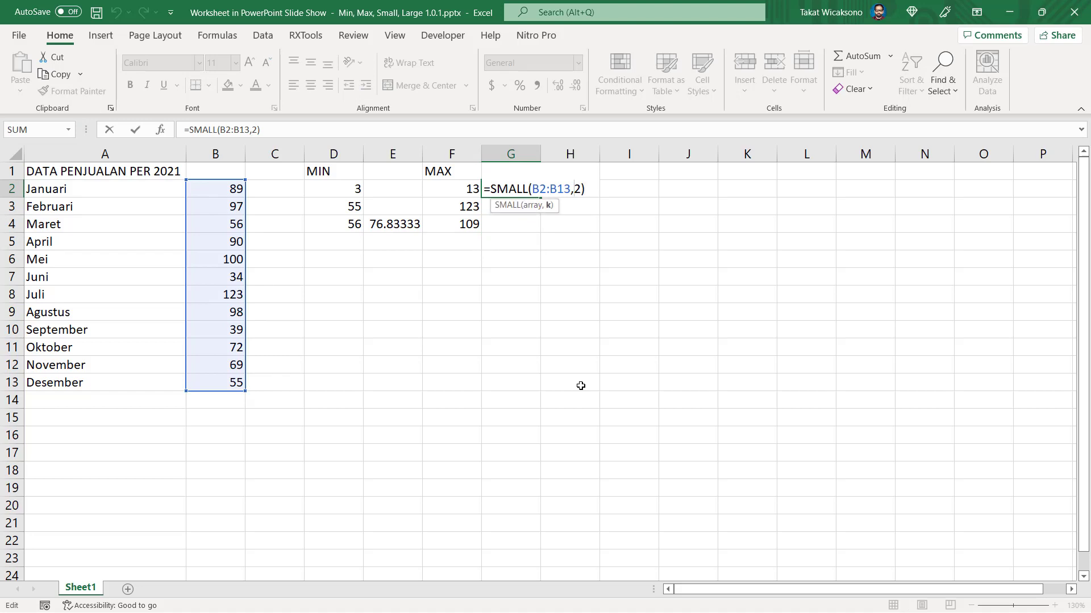
{"action": "key", "text": "shift+Right"}
{"action": "type", "text": "5"}
{"action": "key", "text": "Return"}
{"action": "key", "text": "Up"}
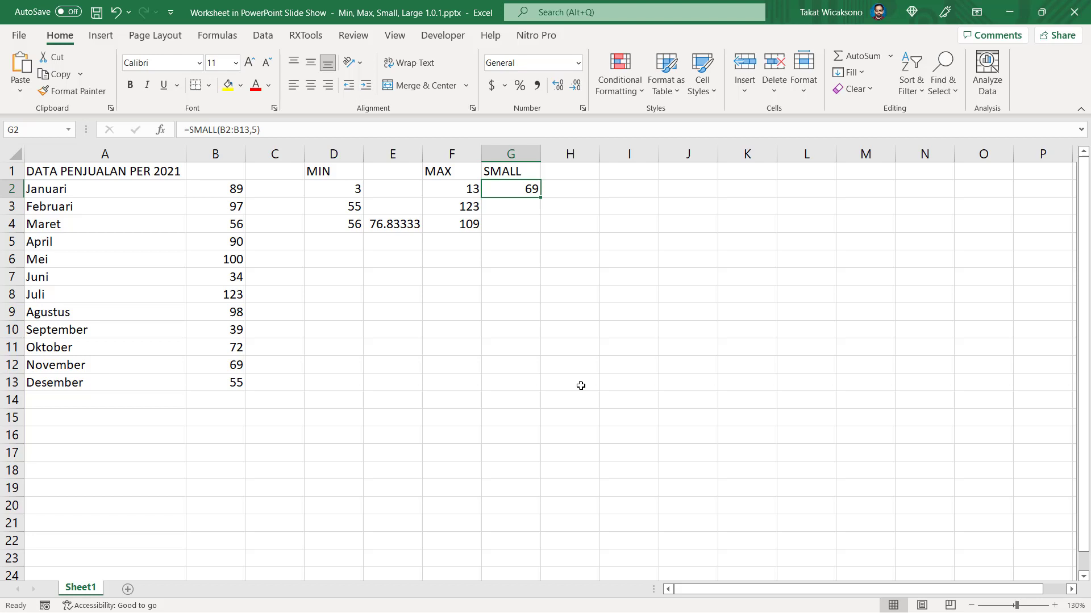
Copy the monthly sales figures in B2:B13 into column I, starting at I2.
{"action": "key", "text": "Left"}
{"action": "key", "text": "Left"}
{"action": "key", "text": "Left"}
{"action": "key", "text": "Left"}
{"action": "key", "text": "Left"}
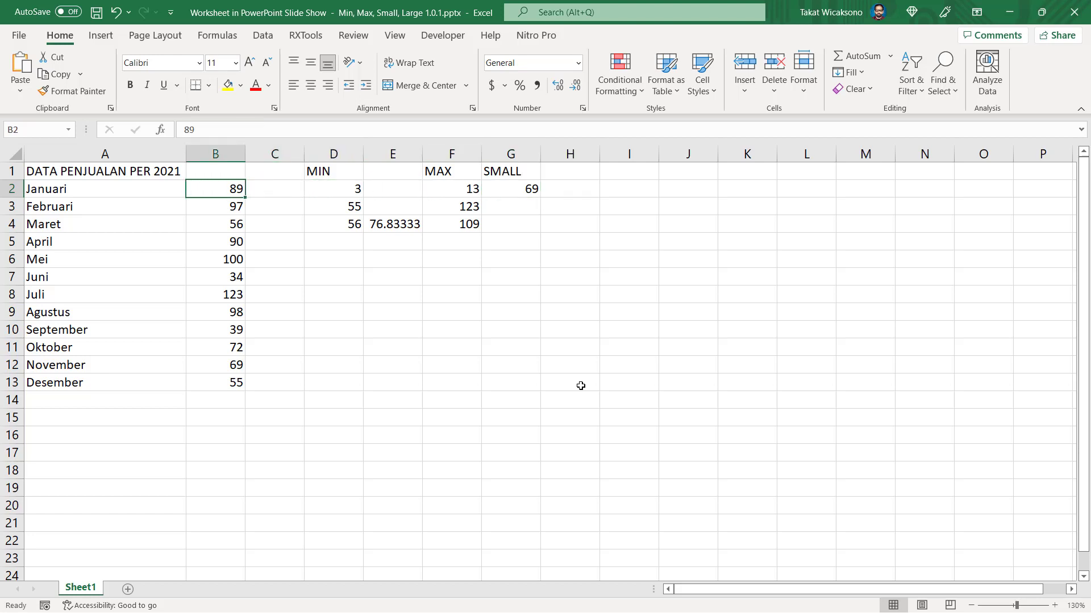
{"action": "key", "text": "ctrl+shift+Down"}
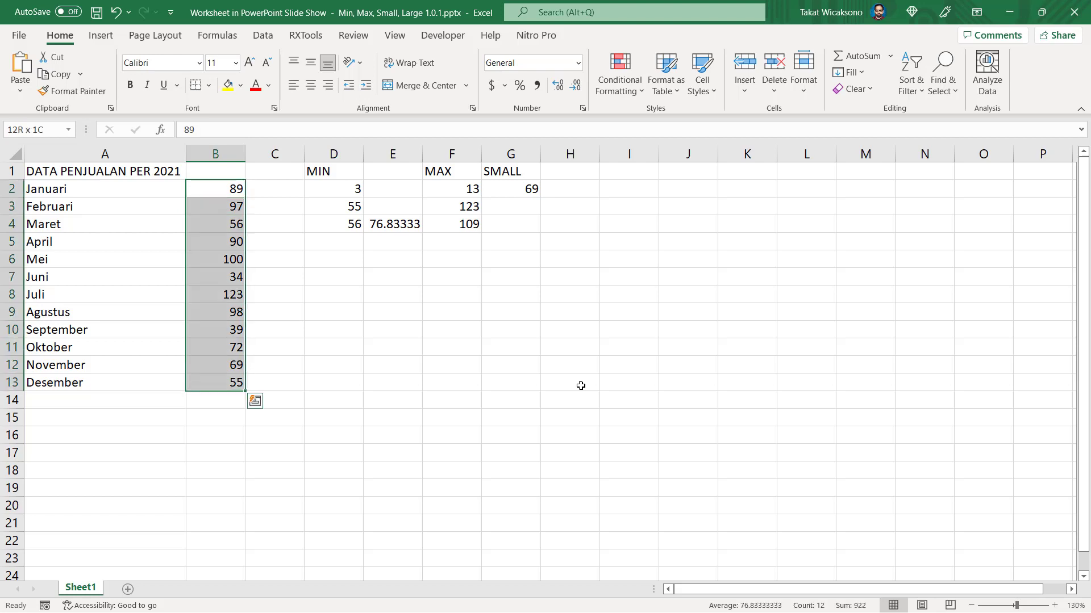
{"action": "key", "text": "ctrl+c"}
{"action": "key", "text": "Right"}
{"action": "key", "text": "Right"}
{"action": "key", "text": "Right"}
{"action": "key", "text": "Right"}
{"action": "key", "text": "Right"}
{"action": "key", "text": "Right"}
{"action": "key", "text": "Right"}
{"action": "key", "text": "Right"}
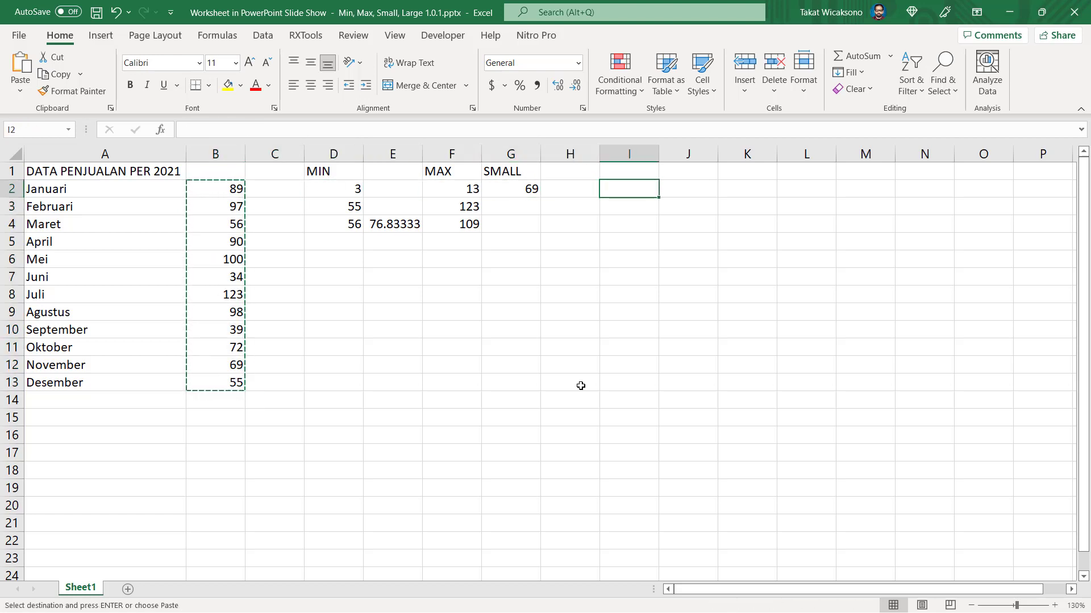
{"action": "key", "text": "Left"}
{"action": "key", "text": "ctrl+v"}
Sort the copied figures in I2:I13 by cell values from smallest to largest.
{"action": "key", "text": "Up"}
{"action": "key", "text": "Down"}
{"action": "key", "text": "ctrl+shift+Down"}
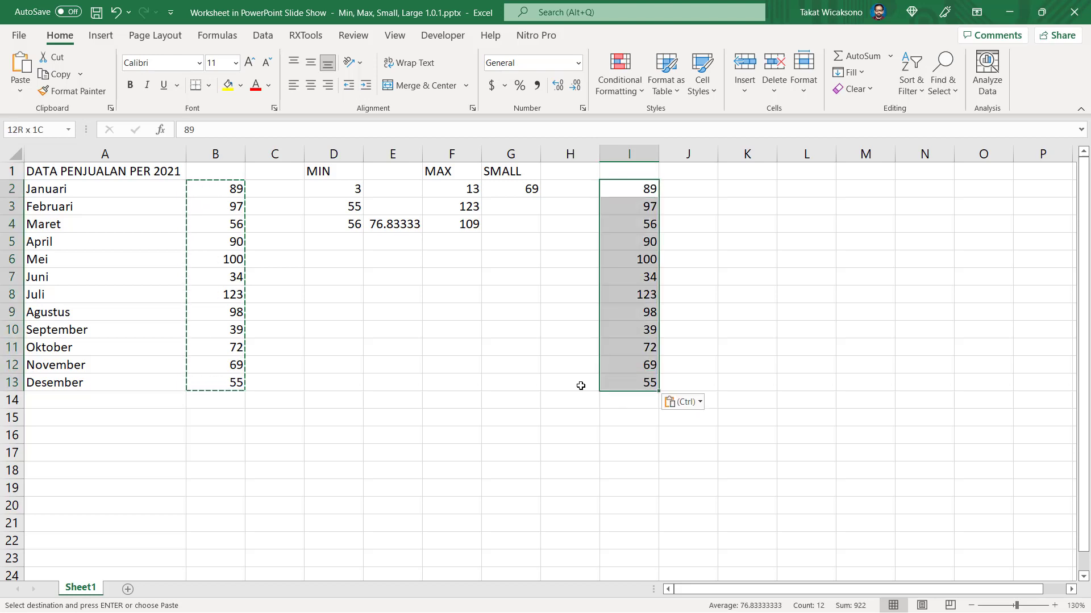
{"action": "left_click", "coordinate": [263, 36]}
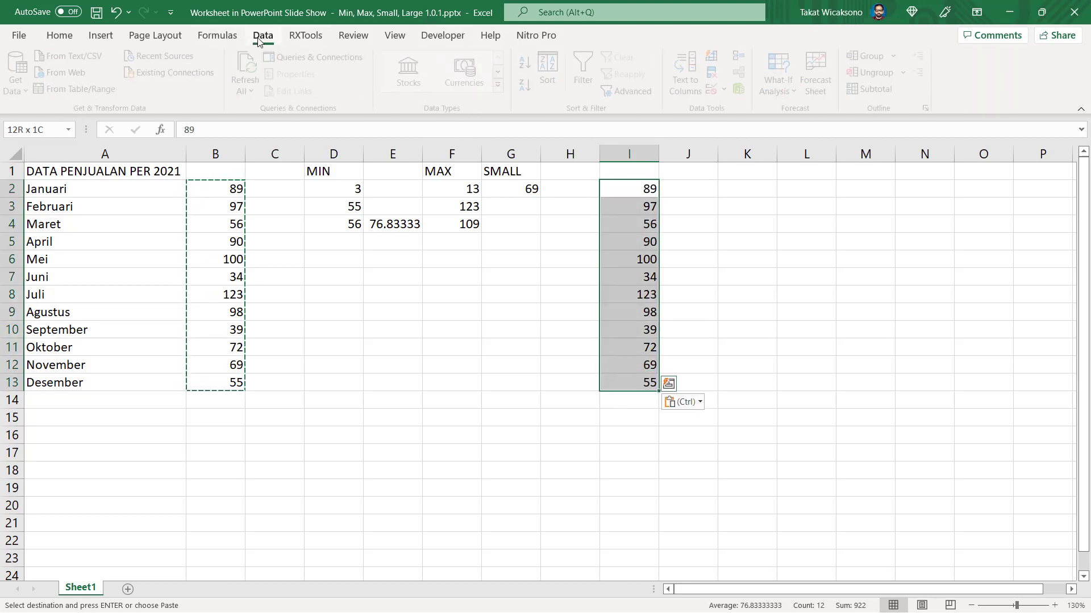
{"action": "left_click", "coordinate": [554, 84]}
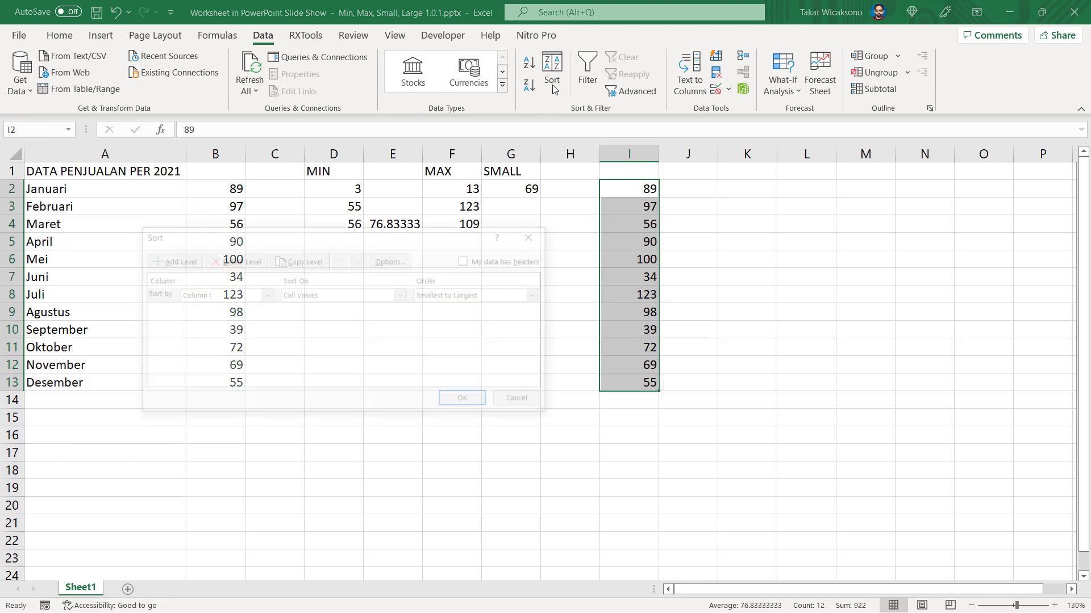
{"action": "left_click", "coordinate": [457, 400]}
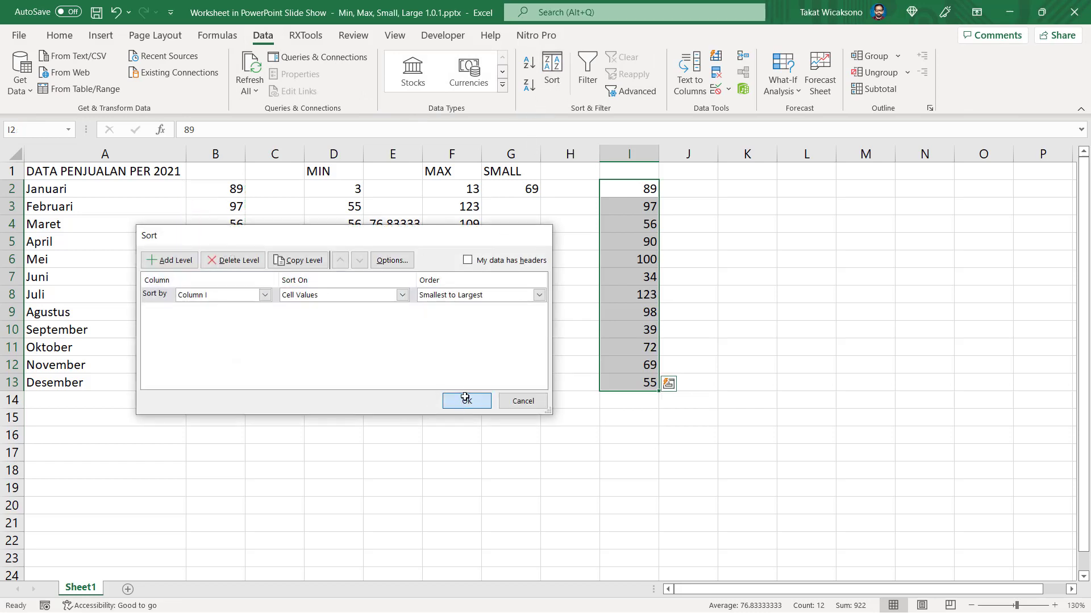
{"action": "left_click", "coordinate": [689, 239]}
Number the sorted figures from 1 to 12 in J2:J13 by filling down a series that starts with 1 and 2.
{"action": "left_click", "coordinate": [636, 191]}
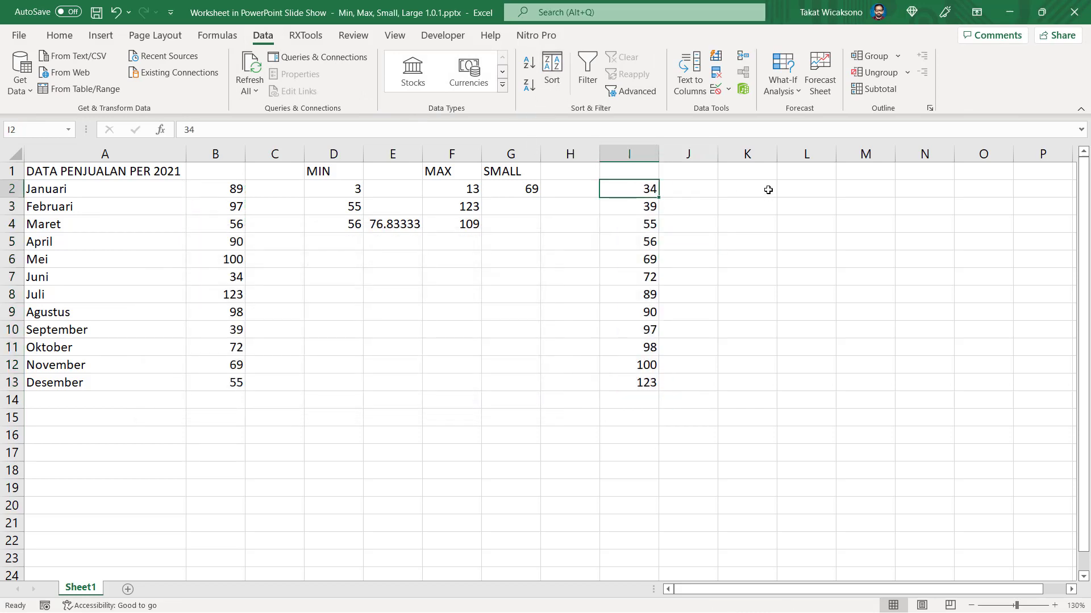
{"action": "key", "text": "Right"}
{"action": "type", "text": "1"}
{"action": "key", "text": "Return"}
{"action": "type", "text": "2"}
{"action": "key", "text": "Up"}
{"action": "key", "text": "shift+Down"}
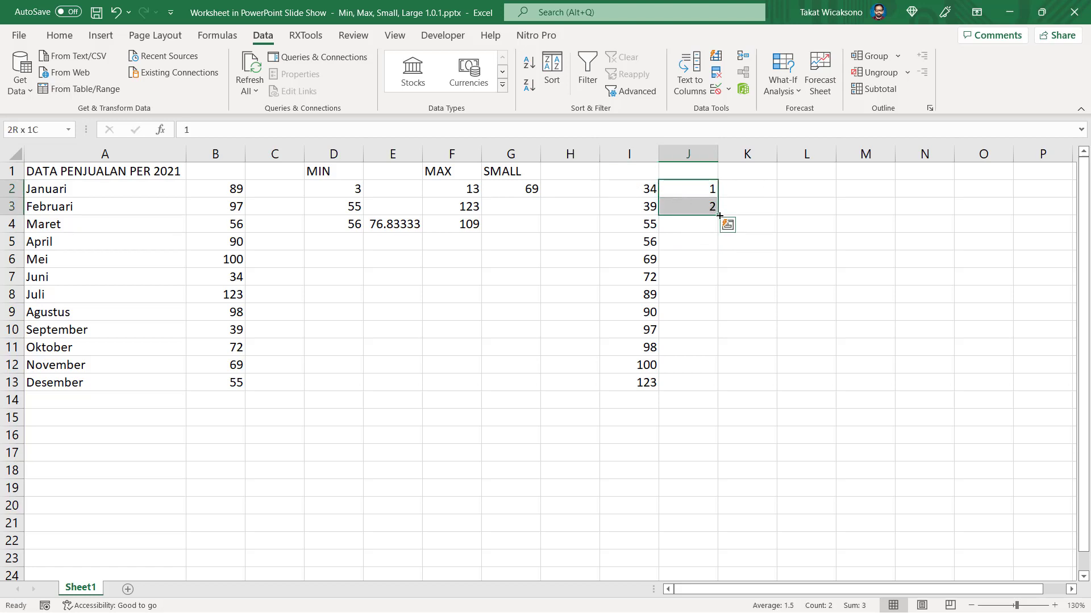
{"action": "left_click_drag", "start_coordinate": [718, 215], "coordinate": [707, 388]}
{"action": "left_click", "coordinate": [672, 433]}
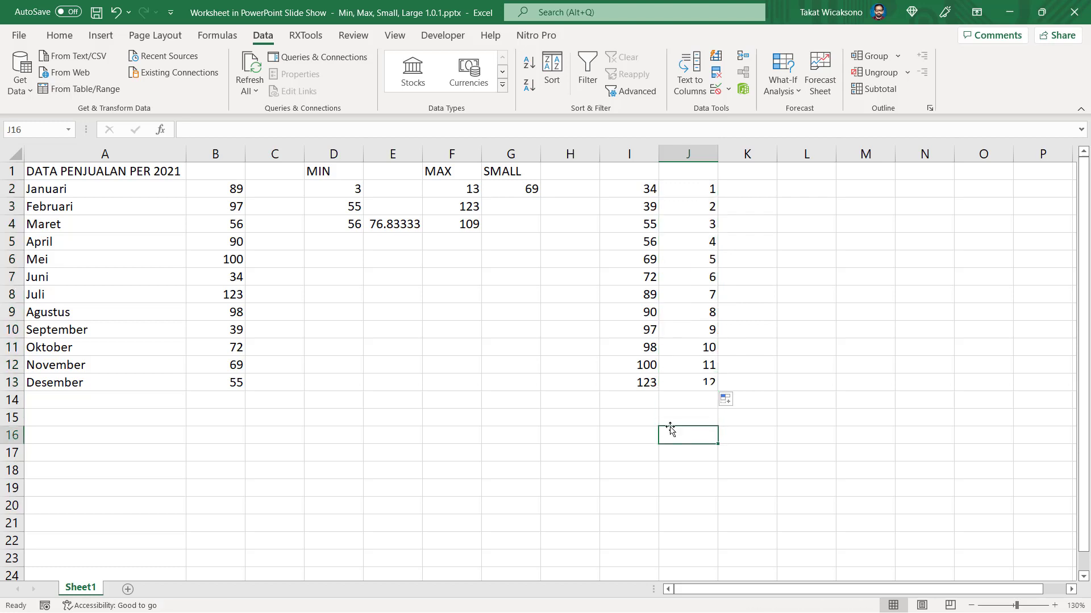
Set the k argument of the SMALL formula in G2 to 9.
{"action": "left_click", "coordinate": [476, 228]}
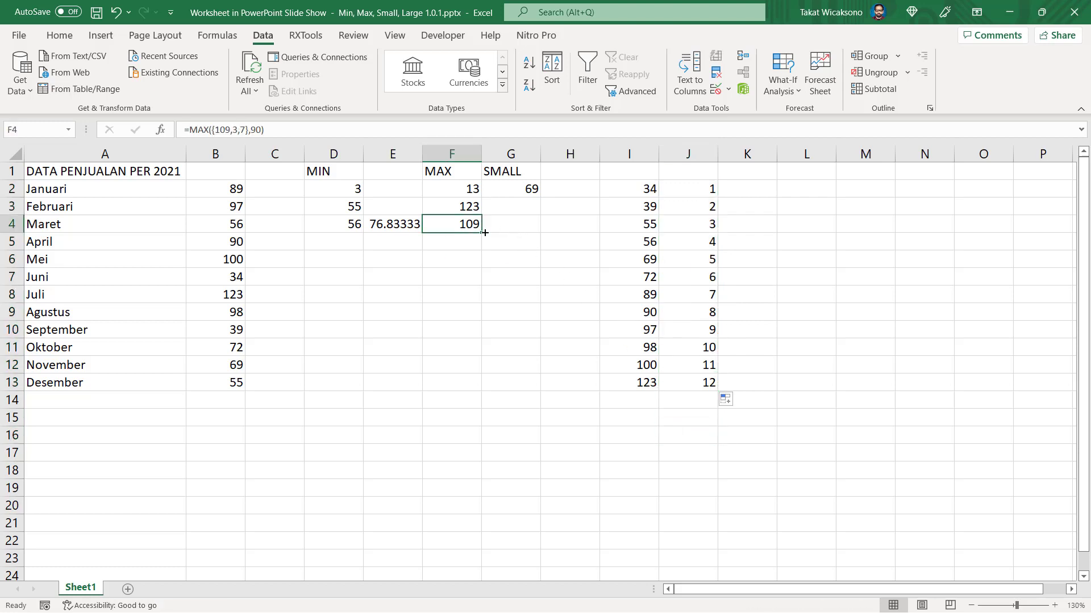
{"action": "key", "text": "Up"}
{"action": "key", "text": "Up"}
{"action": "key", "text": "Right"}
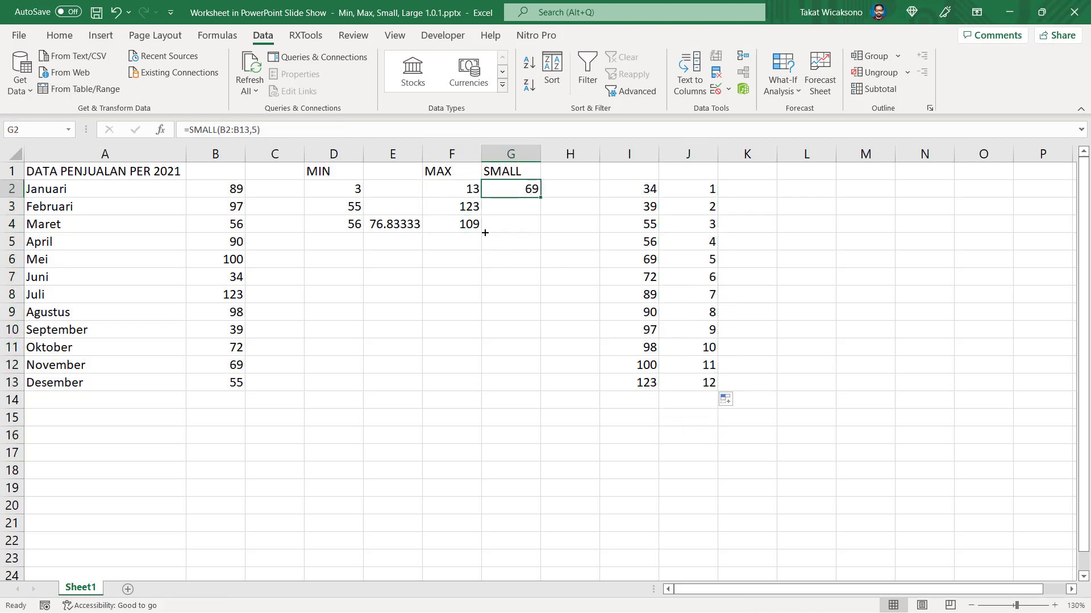
{"action": "key", "text": "F2"}
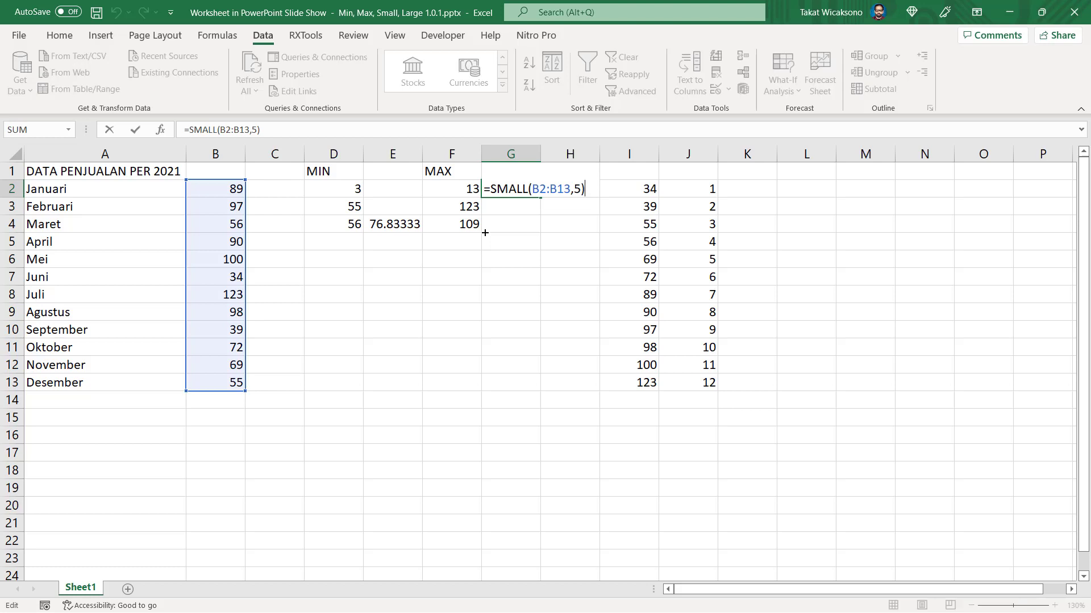
{"action": "key", "text": "Left"}
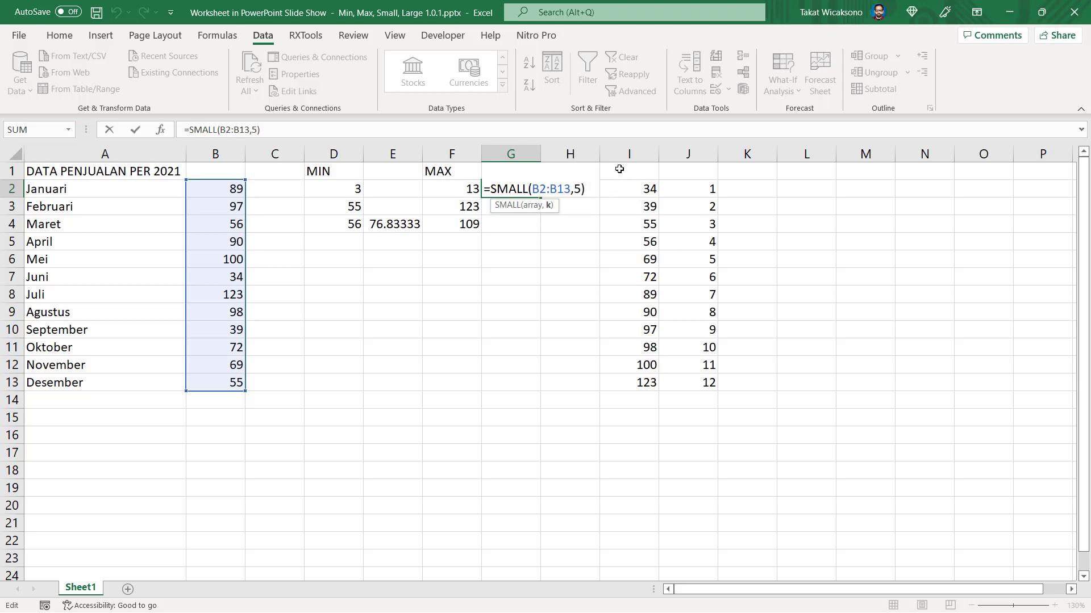
{"action": "key", "text": "BackSpace"}
{"action": "type", "text": "9"}
{"action": "key", "text": "Return"}
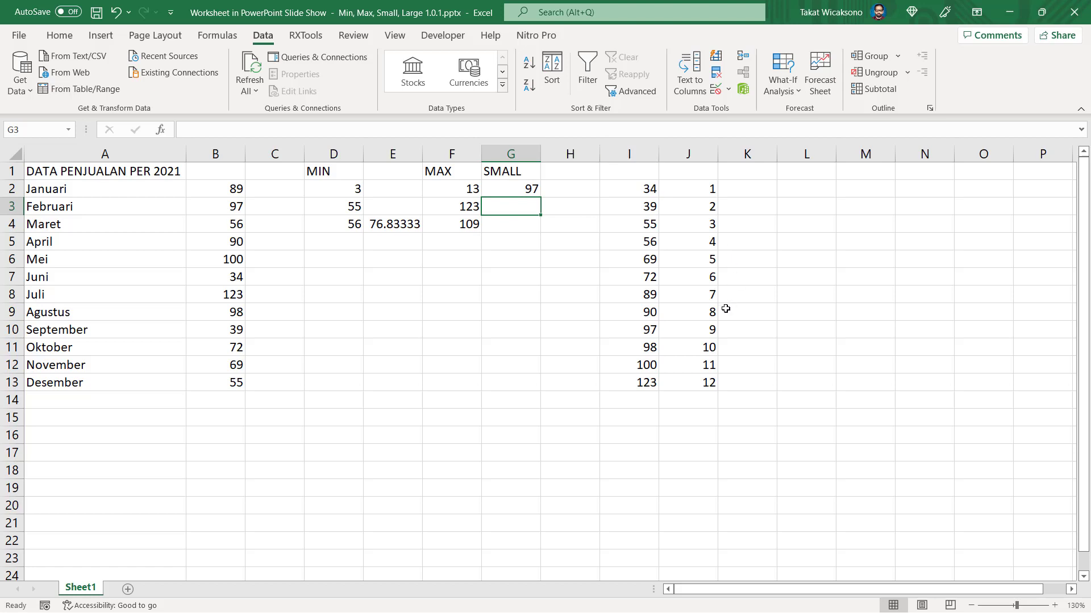
Enter the heading LARGE in cell H1, beside the SMALL heading.
{"action": "left_click", "coordinate": [556, 171]}
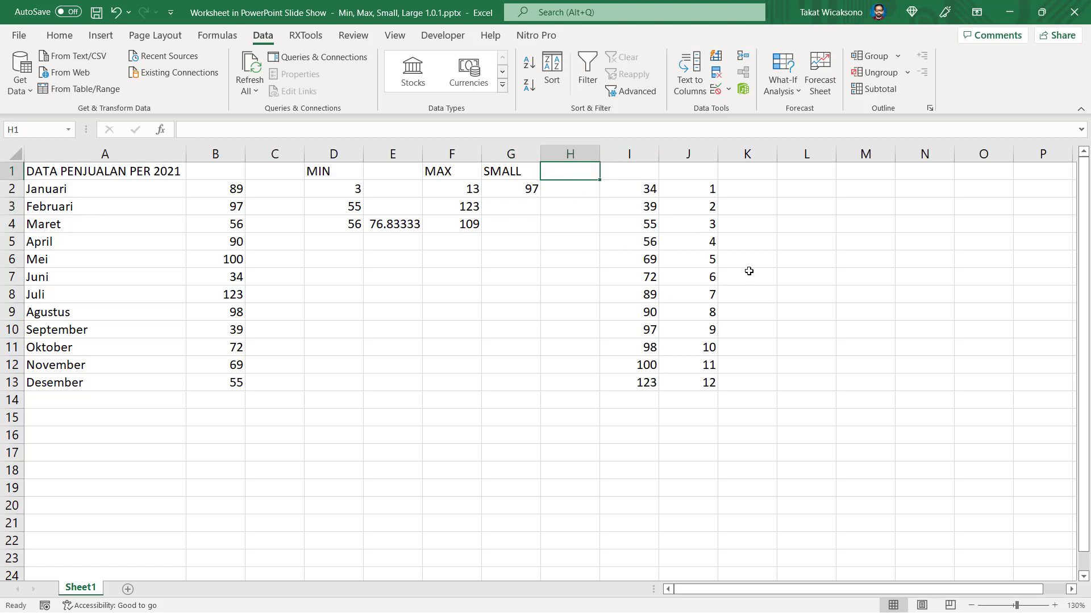
{"action": "type", "text": "LARGE"}
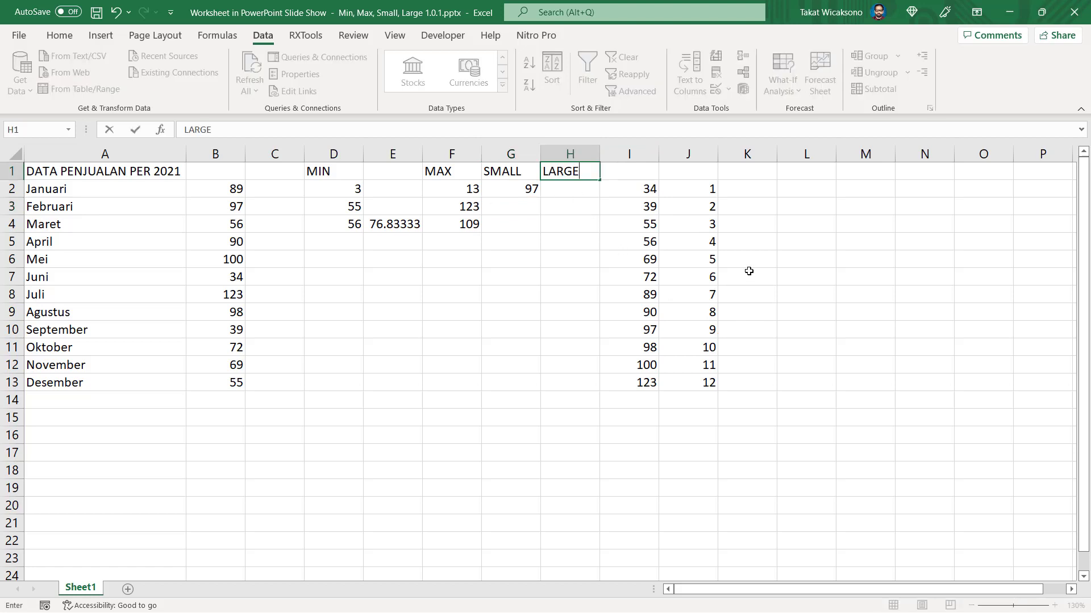
{"action": "key", "text": "Return"}
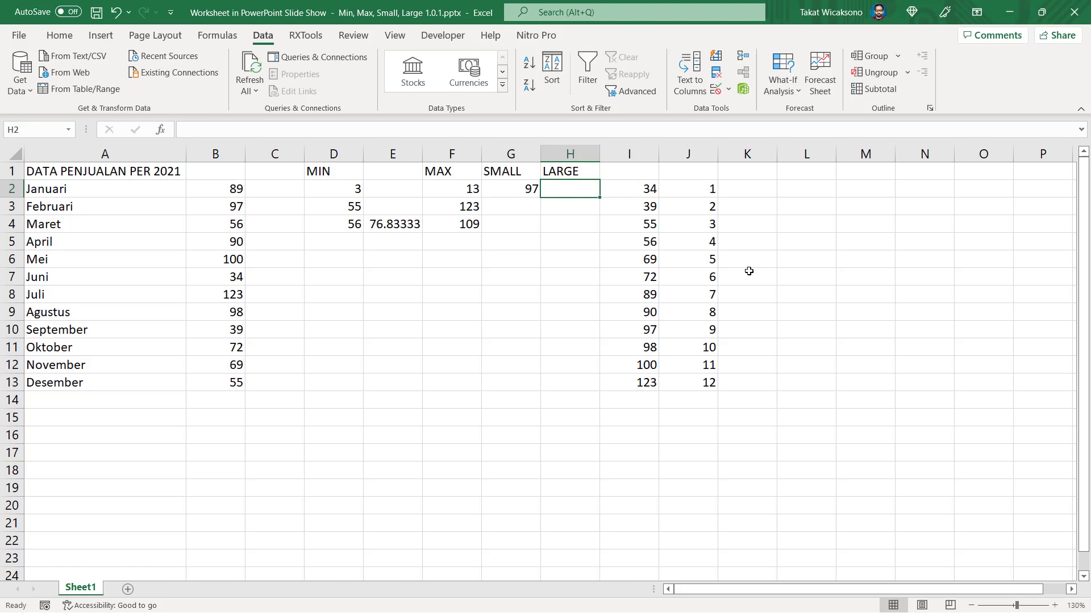
Enter a LARGE formula in H2 that returns the third-largest value of the sales figures in B2:B13.
{"action": "key", "text": "Left"}
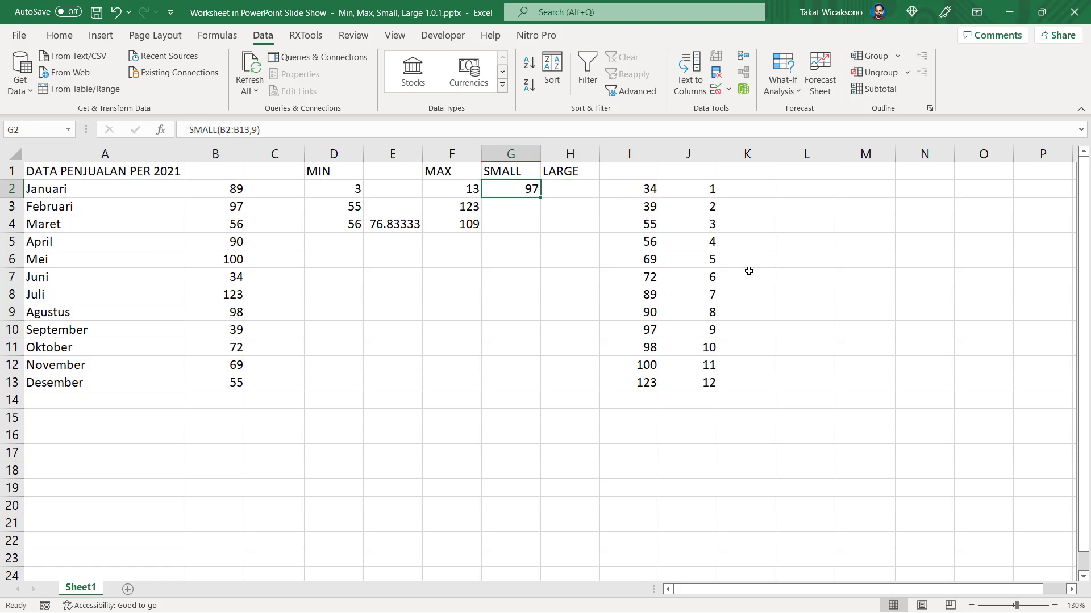
{"action": "key", "text": "Right"}
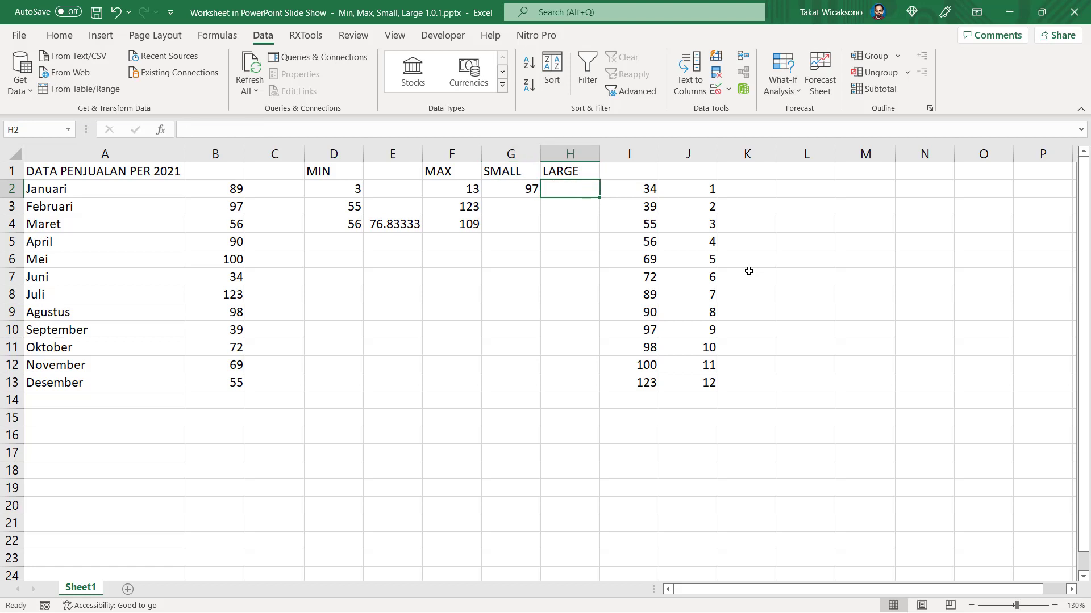
{"action": "type", "text": "=LARG"}
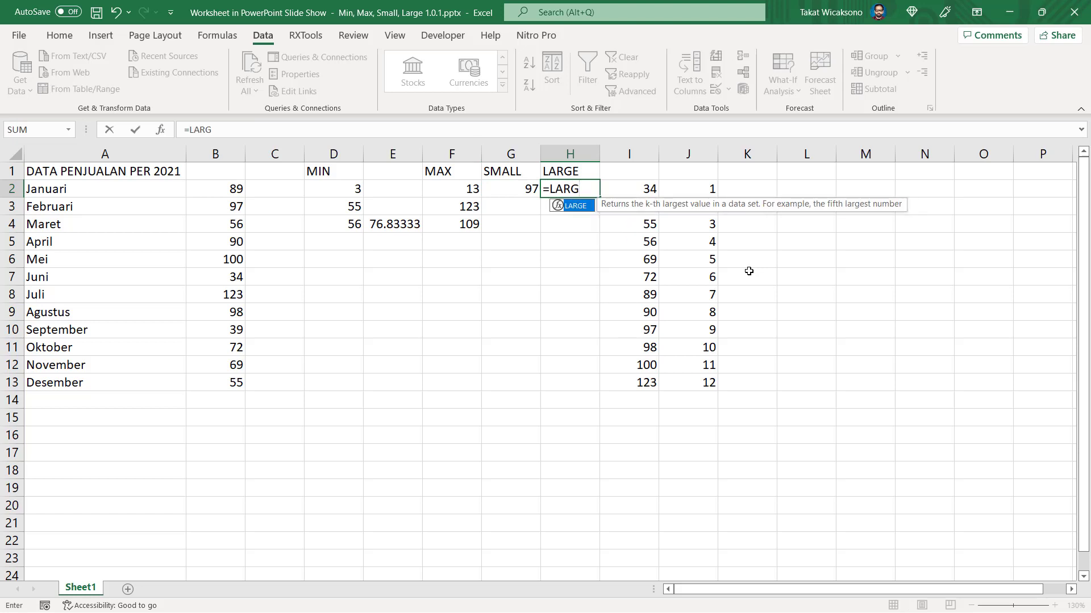
{"action": "type", "text": "E("}
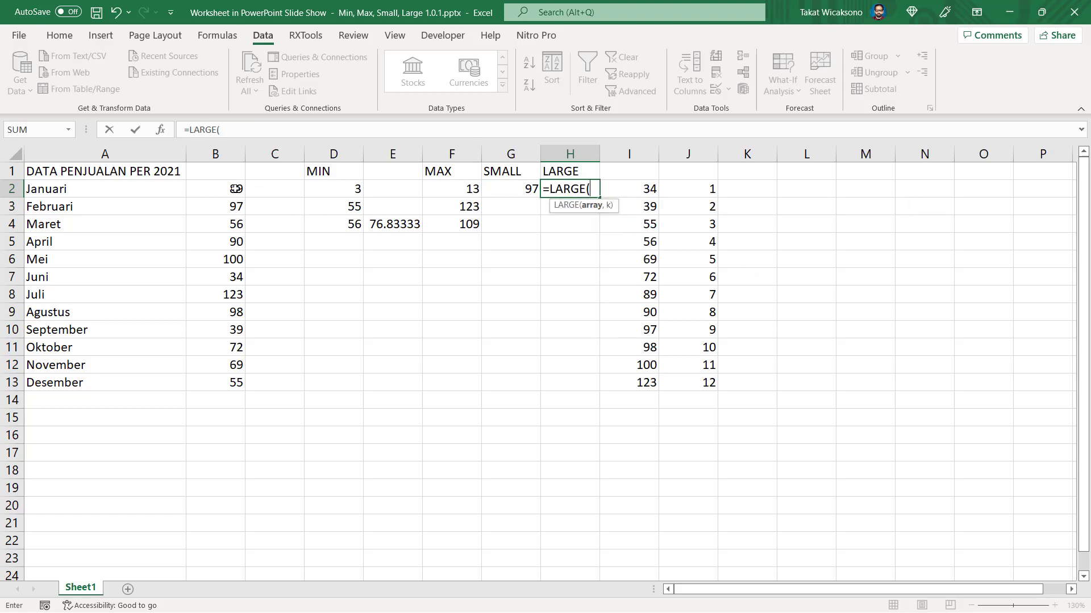
{"action": "left_click_drag", "start_coordinate": [234, 188], "coordinate": [228, 384]}
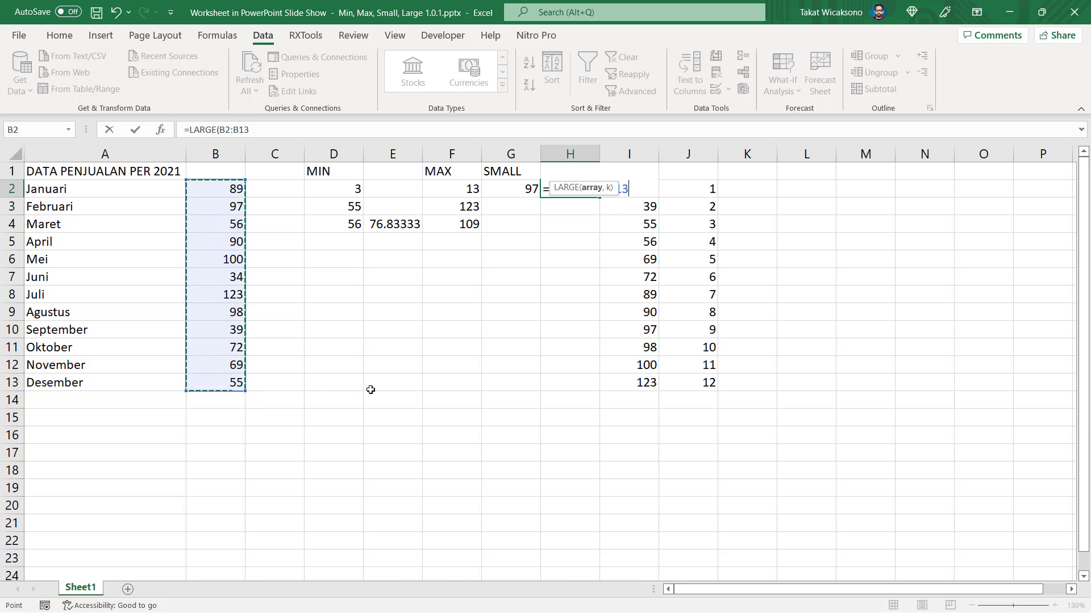
{"action": "type", "text": ","}
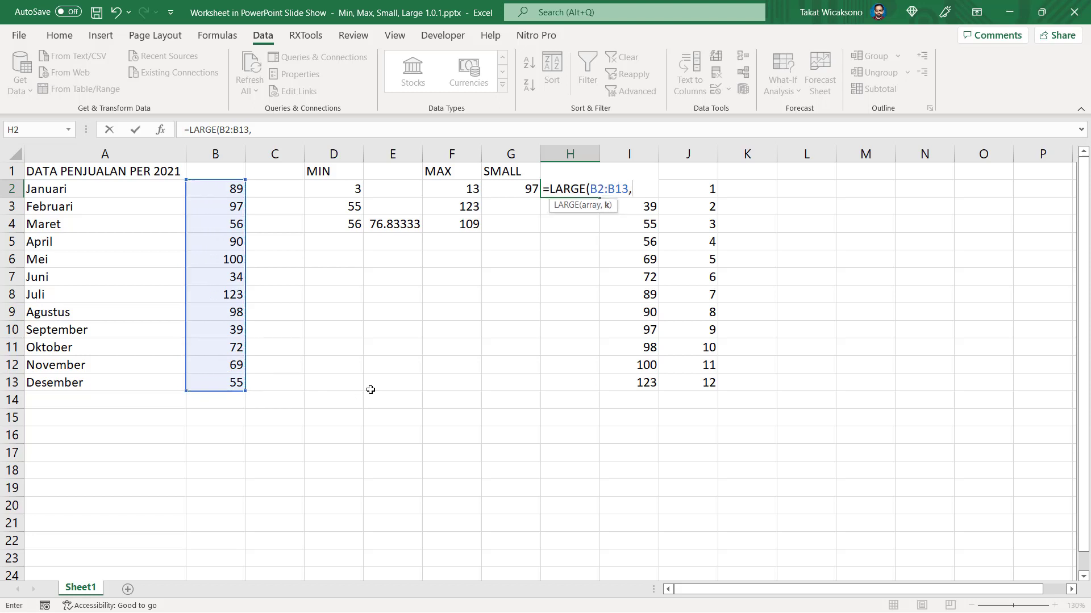
{"action": "type", "text": "3)"}
{"action": "key", "text": "Return"}
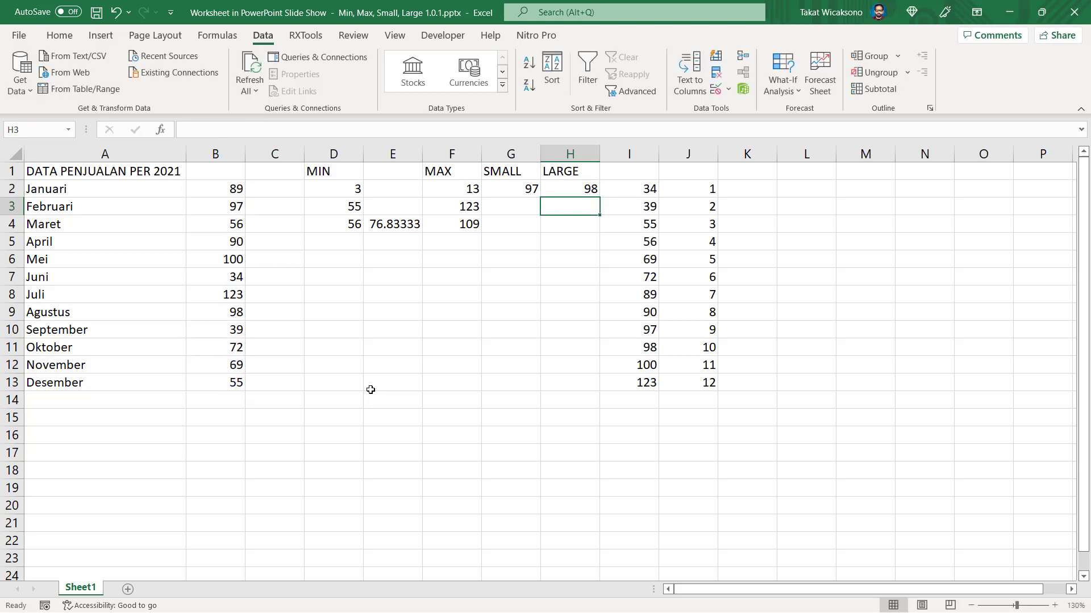
{"action": "key", "text": "Up"}
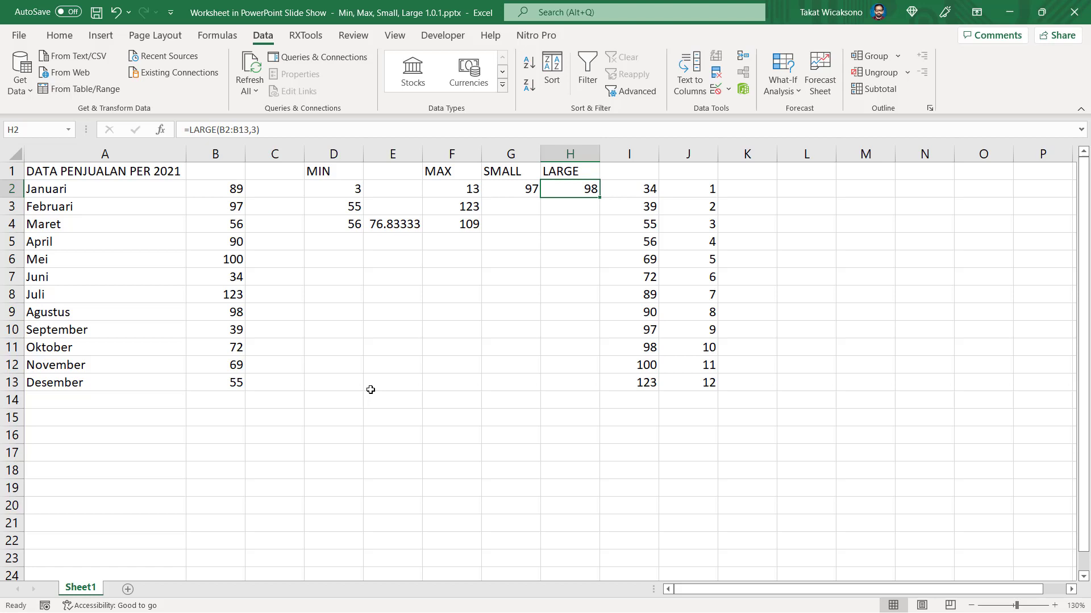
Number the sorted figures in reverse from 12 to 1 in K2:K13 by filling down a series that starts with 12 and 11.
{"action": "key", "text": "Down"}
{"action": "key", "text": "Up"}
{"action": "key", "text": "Right"}
{"action": "key", "text": "Right"}
{"action": "key", "text": "Right"}
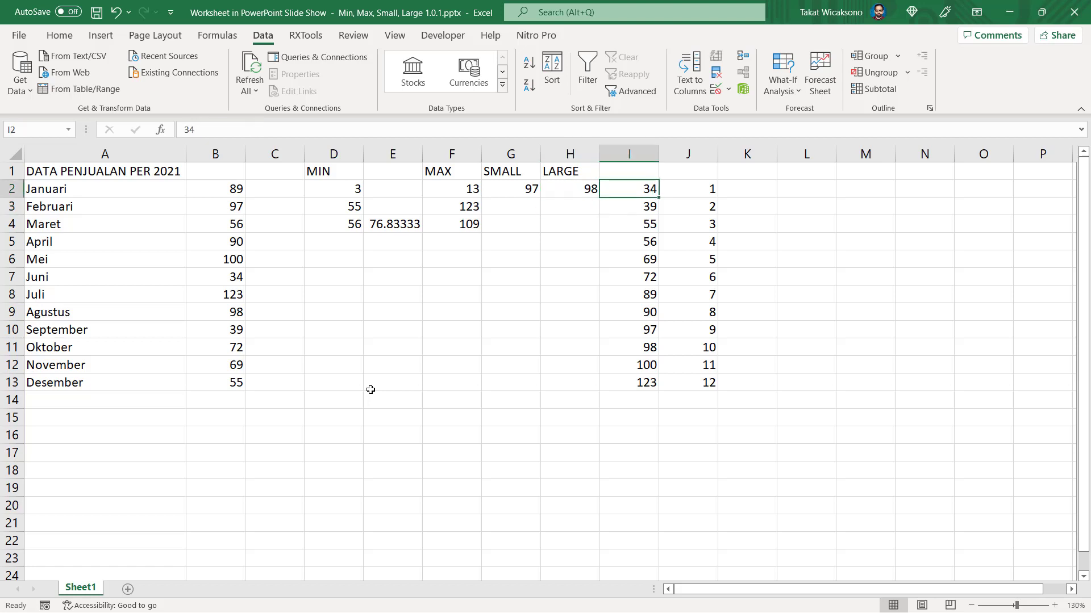
{"action": "key", "text": "Left"}
{"action": "key", "text": "ctrl+Down"}
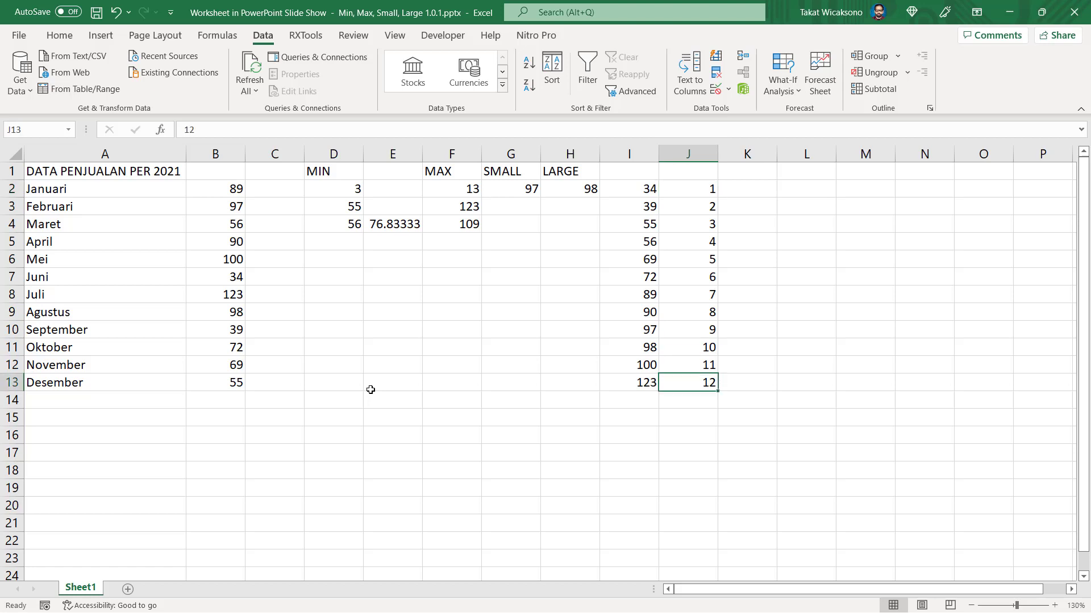
{"action": "key", "text": "ctrl+Up"}
{"action": "key", "text": "Right"}
{"action": "type", "text": "12"}
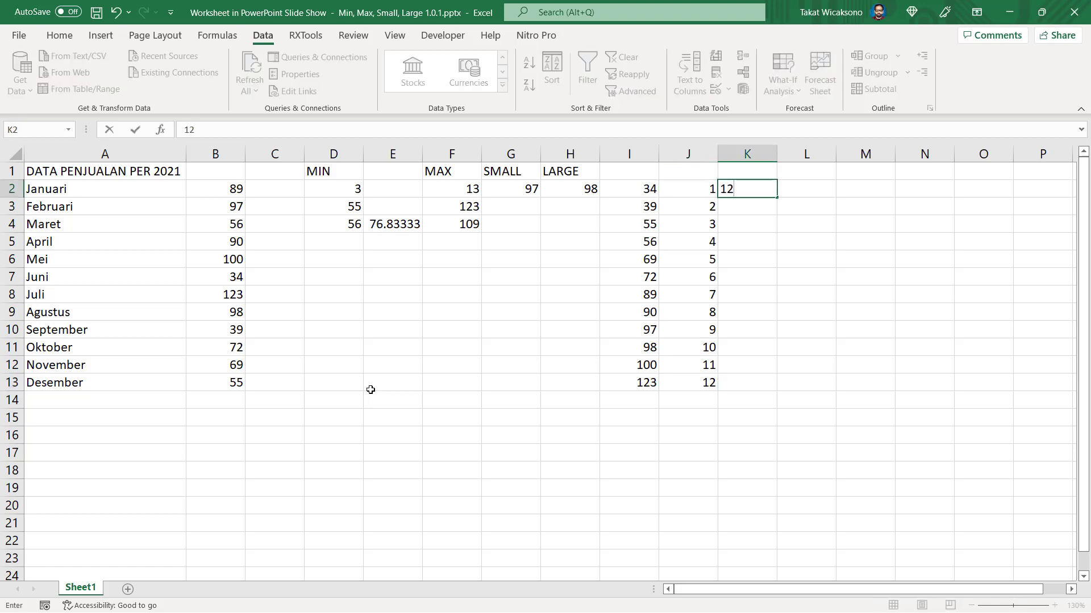
{"action": "key", "text": "Return"}
{"action": "type", "text": "11"}
{"action": "key", "text": "Up"}
{"action": "key", "text": "shift+Down"}
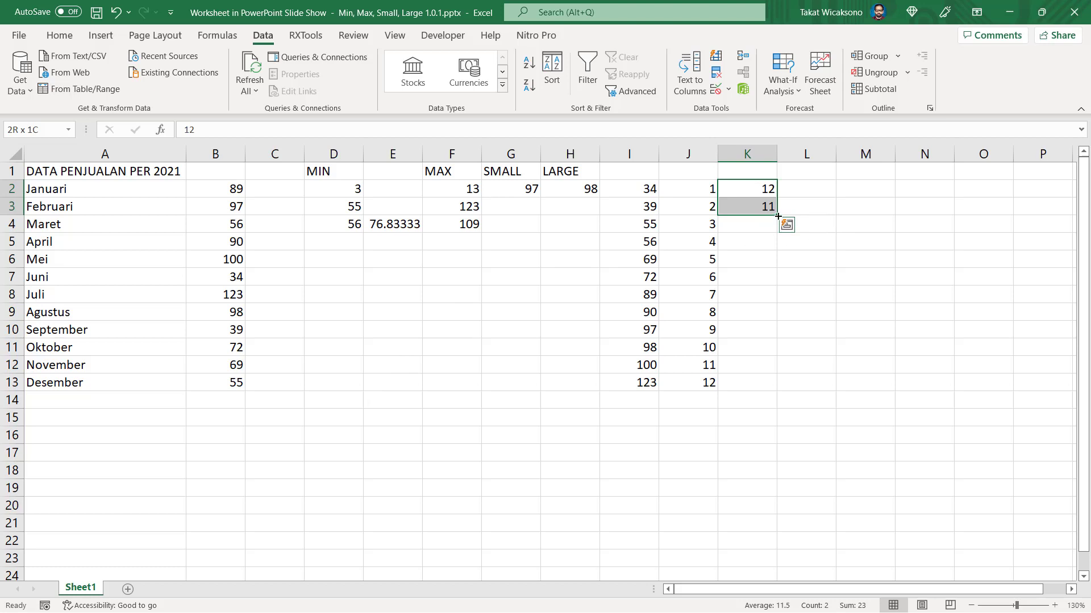
{"action": "left_click_drag", "start_coordinate": [776, 215], "coordinate": [766, 387]}
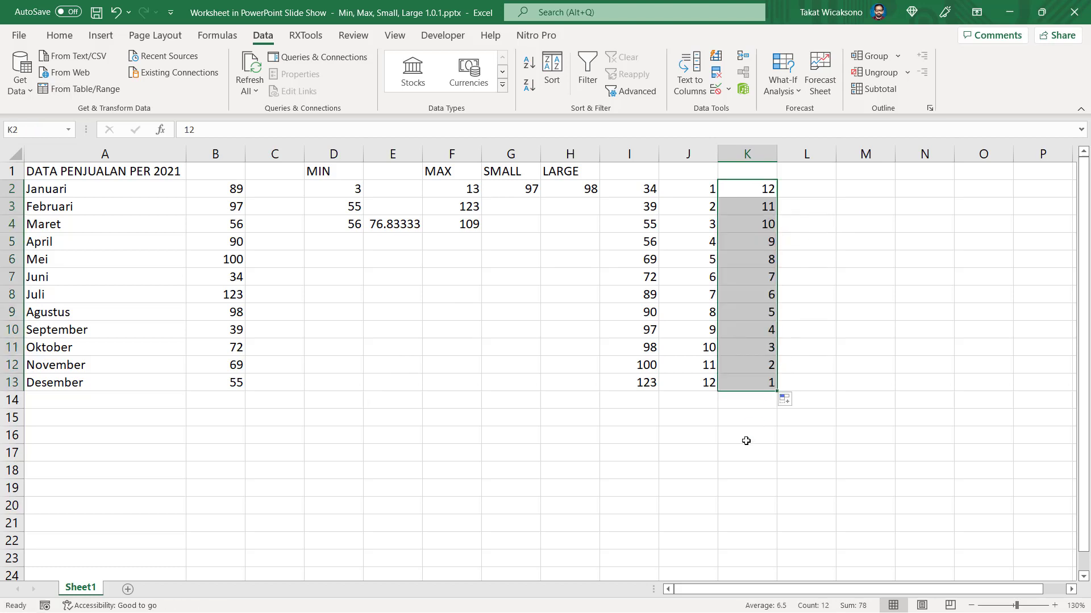
{"action": "left_click", "coordinate": [746, 436]}
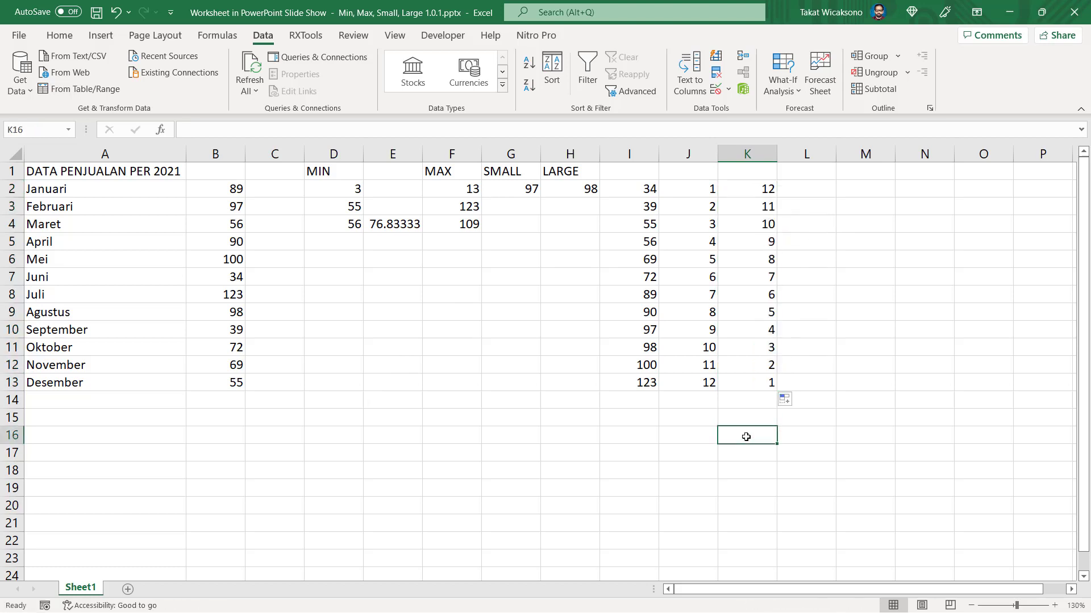
Check the arguments of the LARGE formula in H2 against the reverse-numbered sorted figures.
{"action": "left_click", "coordinate": [581, 189]}
{"action": "double_click", "coordinate": [581, 189]}
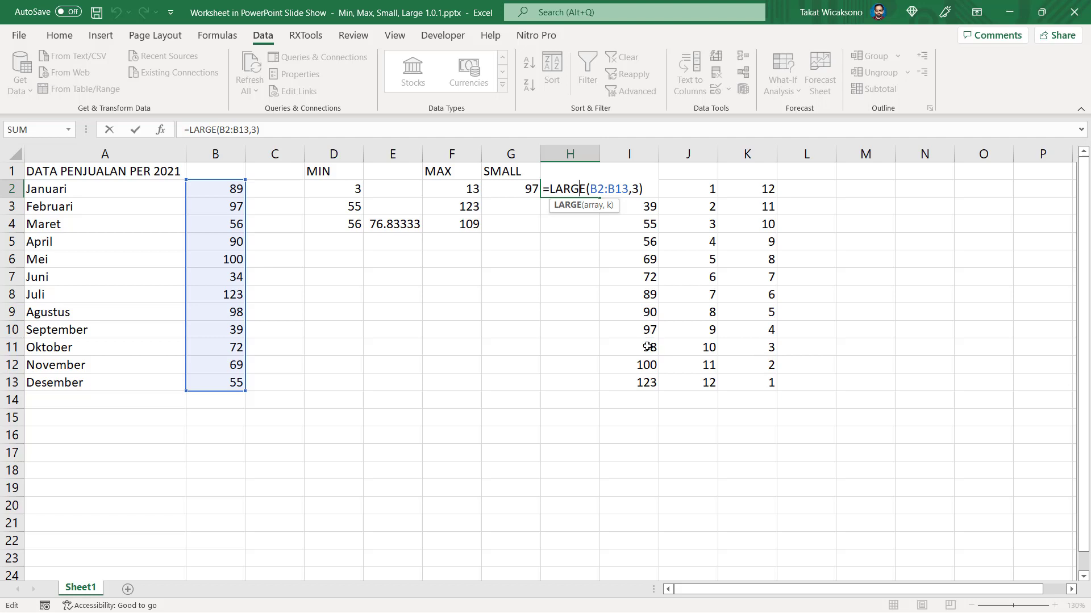
{"action": "key", "text": "Return"}
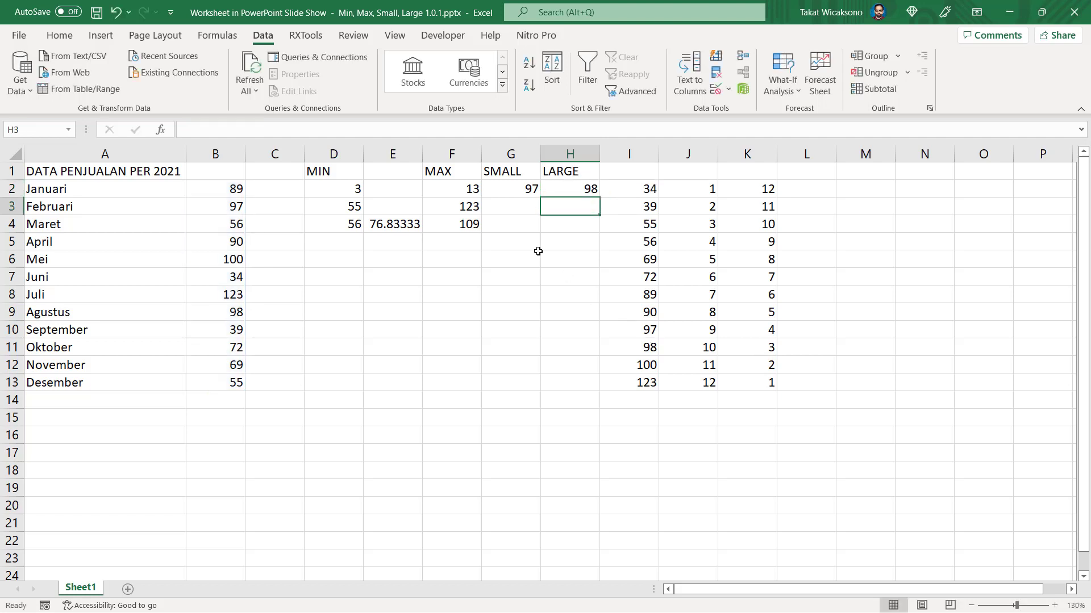
Enter a LARGE formula in H4 with the array constant {10,9,17} and k set to 2.
{"action": "key", "text": "Down"}
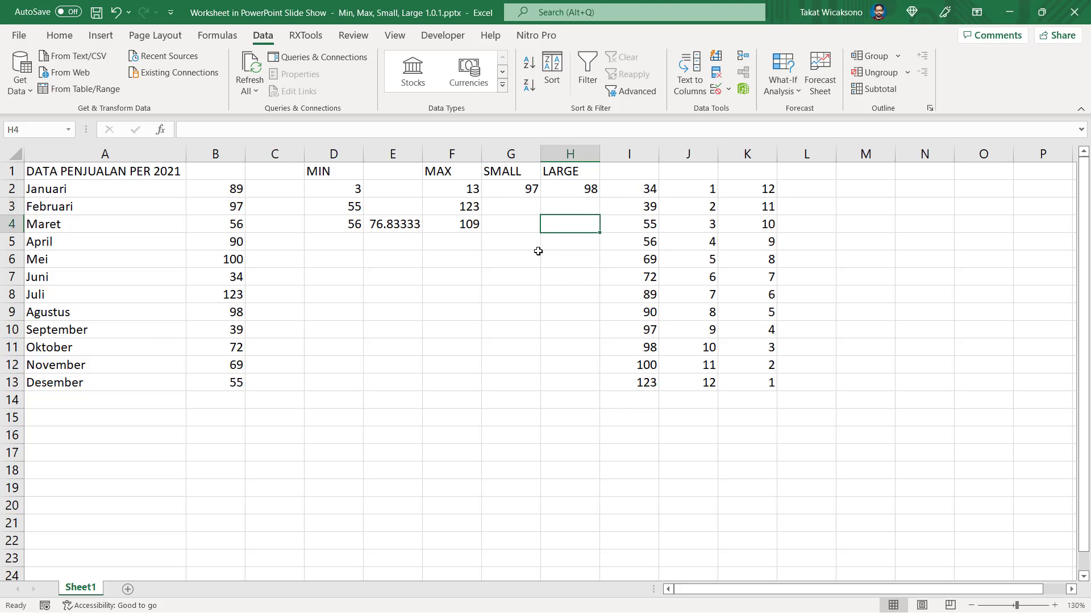
{"action": "type", "text": "=LARG"}
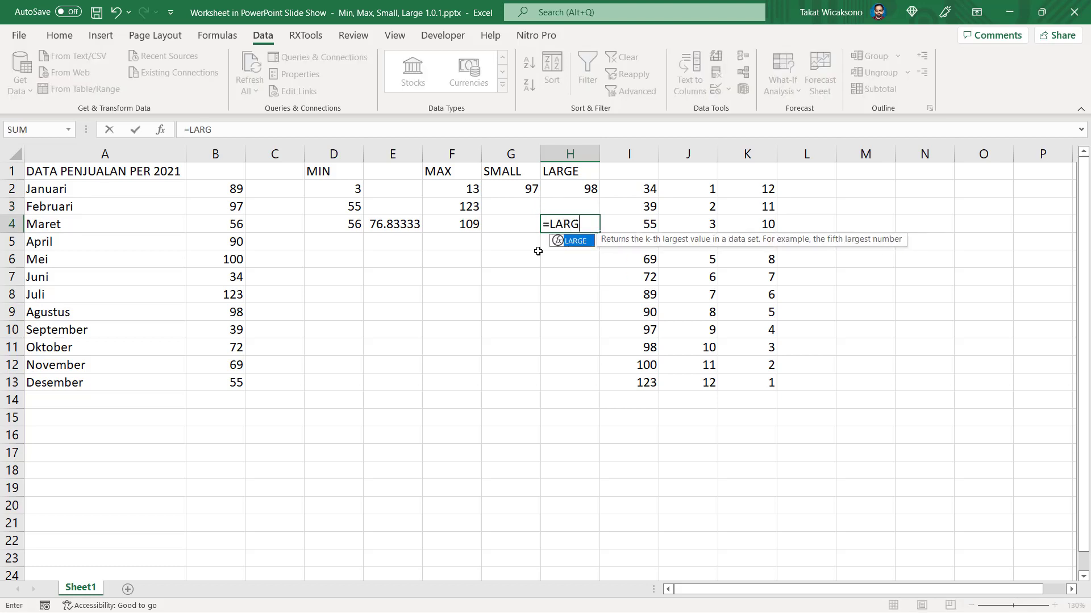
{"action": "type", "text": "E({"}
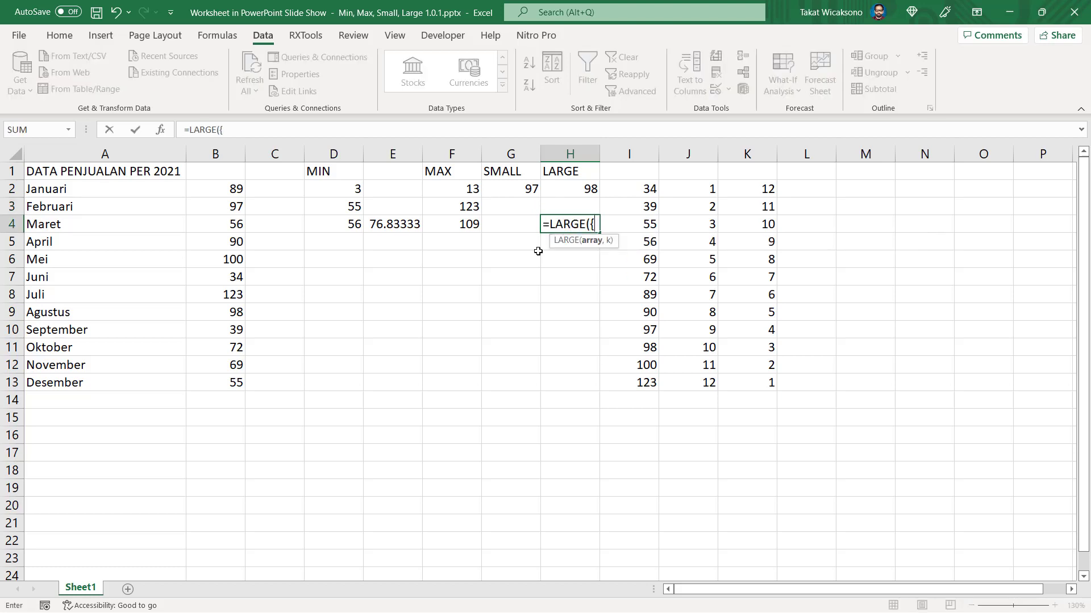
{"action": "type", "text": "10,9,17},2"}
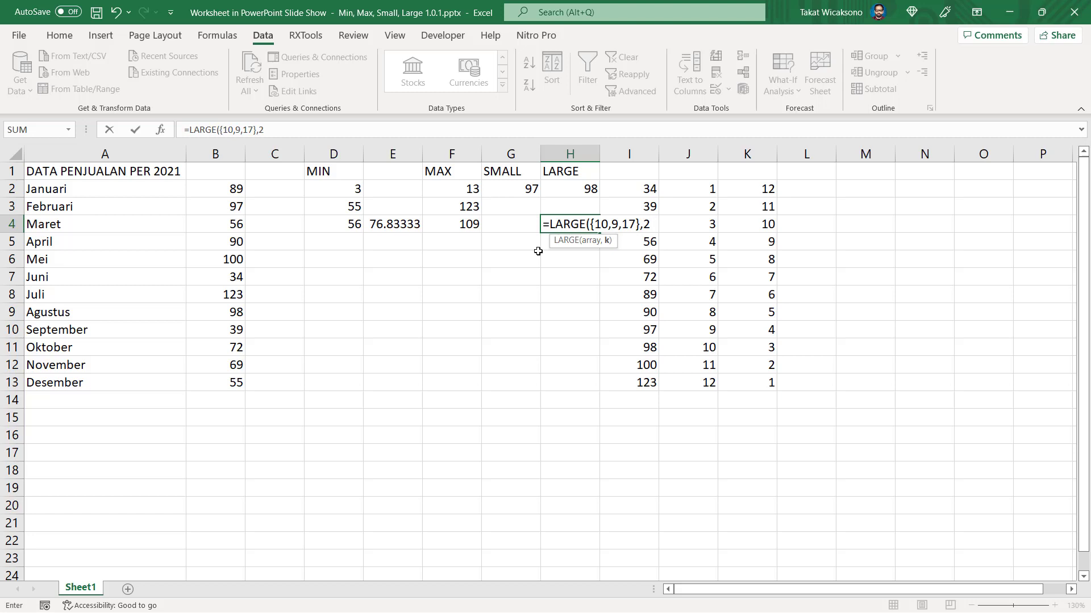
{"action": "type", "text": ")"}
{"action": "key", "text": "Return"}
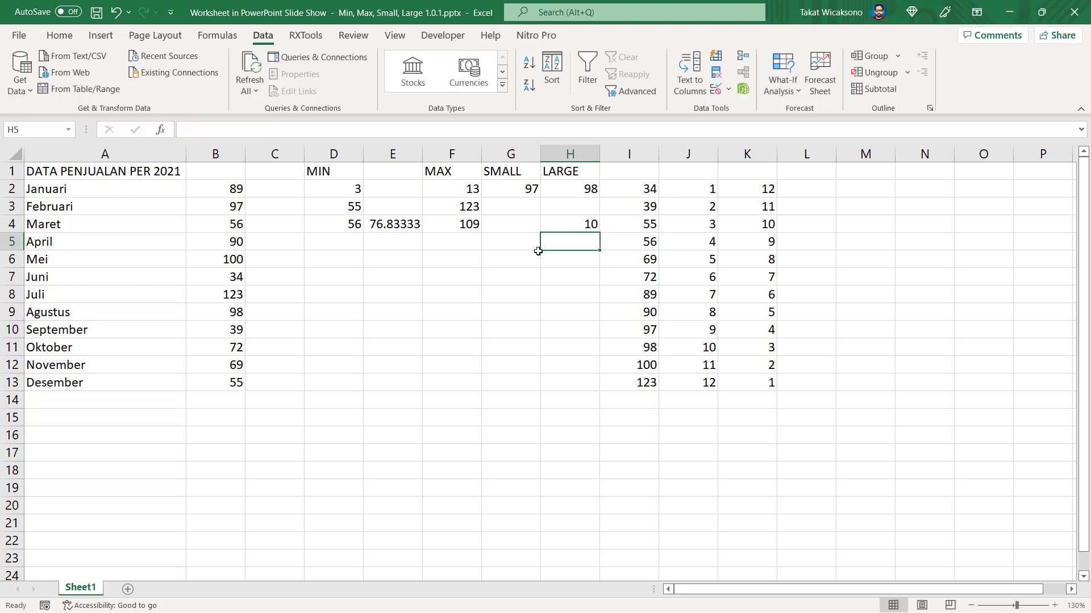
Look over the LARGE, SMALL, MAX and MIN examples in columns D to H.
{"action": "key", "text": "Up"}
{"action": "key", "text": "Up"}
{"action": "key", "text": "Up"}
{"action": "key", "text": "Up"}
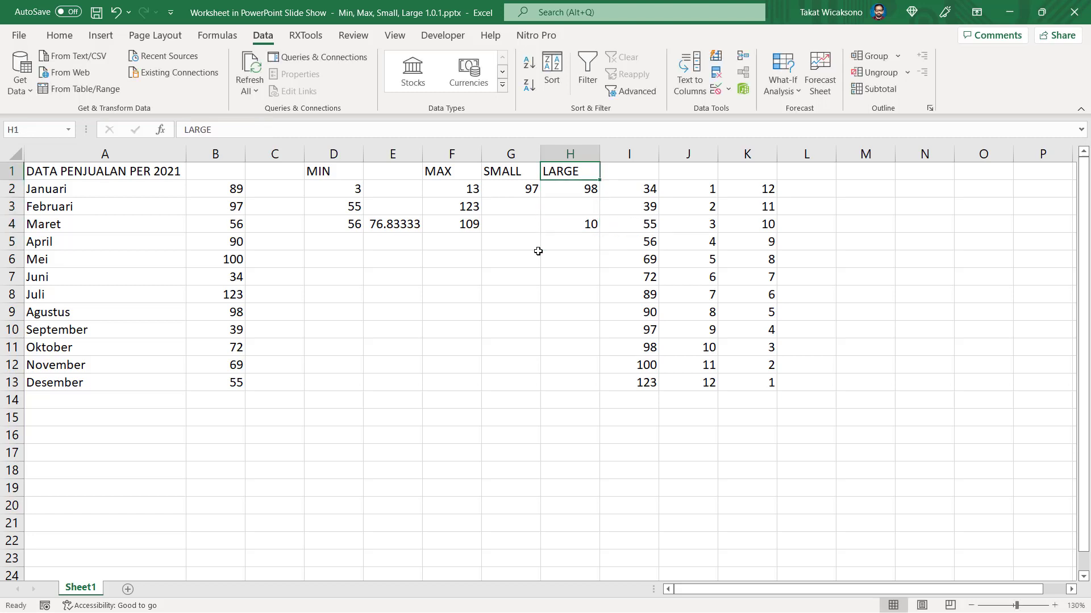
{"action": "key", "text": "Down"}
{"action": "key", "text": "Down"}
{"action": "key", "text": "Down"}
{"action": "key", "text": "Down"}
{"action": "key", "text": "Left"}
{"action": "key", "text": "Left"}
{"action": "key", "text": "Left"}
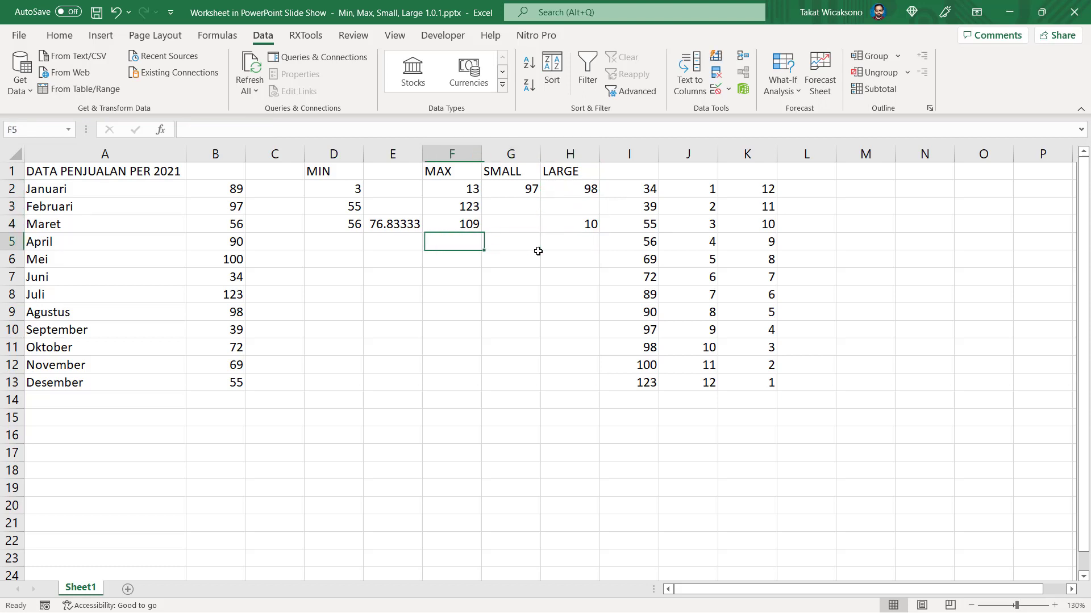
{"action": "key", "text": "Up"}
{"action": "key", "text": "Left"}
{"action": "key", "text": "Down"}
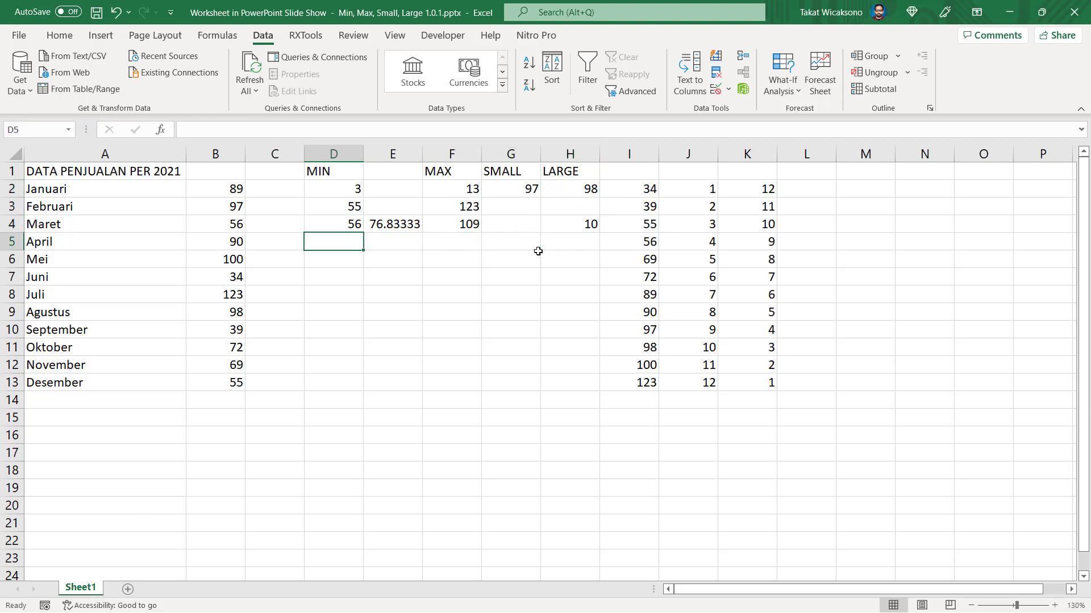
{"action": "key", "text": "Up"}
{"action": "key", "text": "Up"}
{"action": "key", "text": "Up"}
Enter the formula =MIN(10,3,"A") in D6 to test MIN with a text argument.
{"action": "key", "text": "Down"}
{"action": "key", "text": "Down"}
{"action": "key", "text": "Down"}
{"action": "key", "text": "Down"}
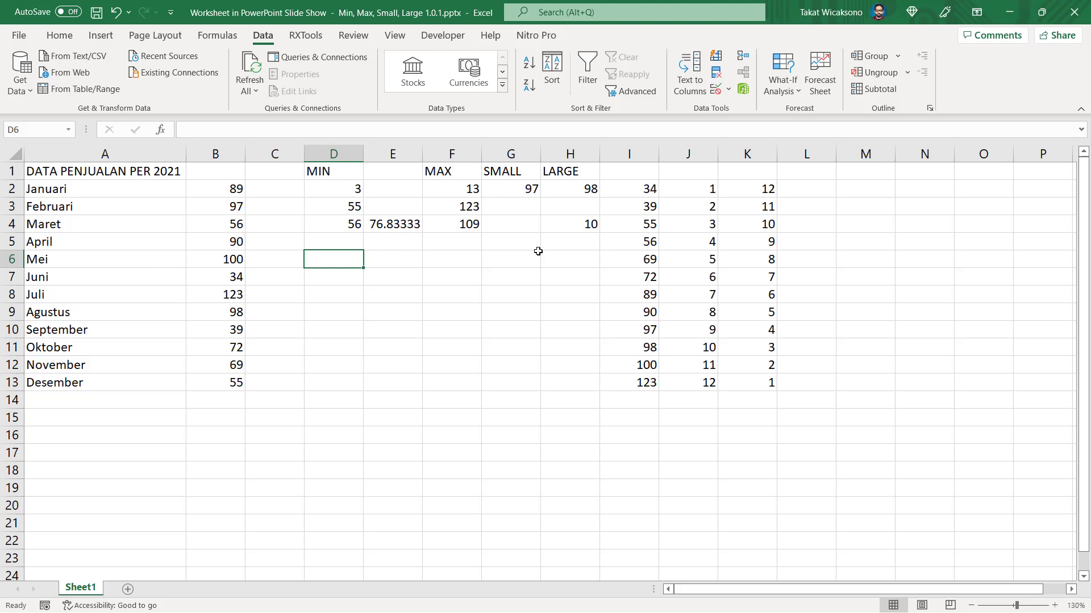
{"action": "type", "text": "=MIN("}
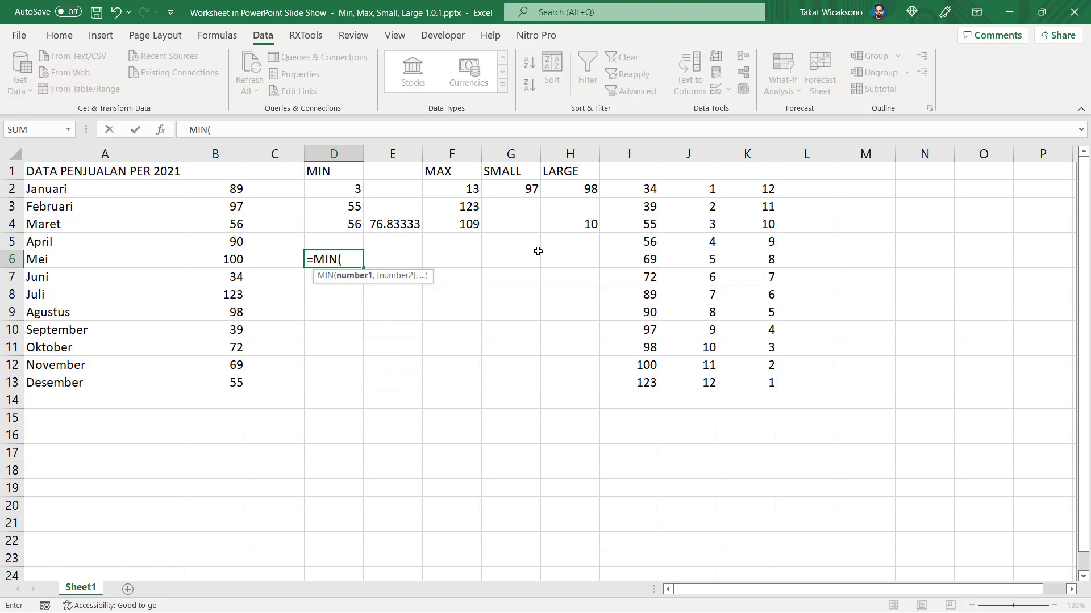
{"action": "type", "text": "10,3,\"A\")"}
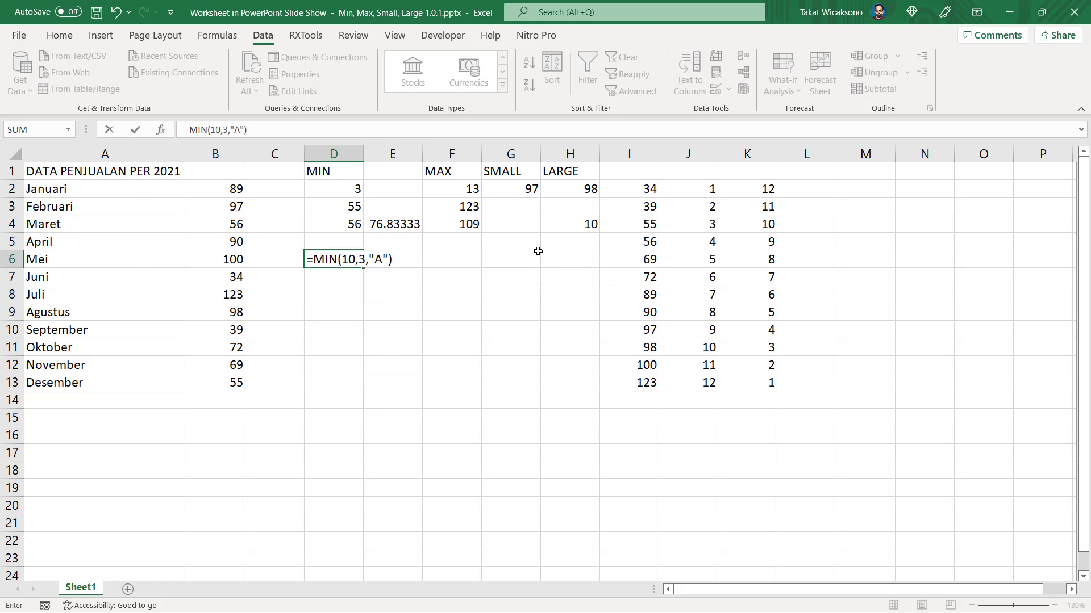
{"action": "key", "text": "Return"}
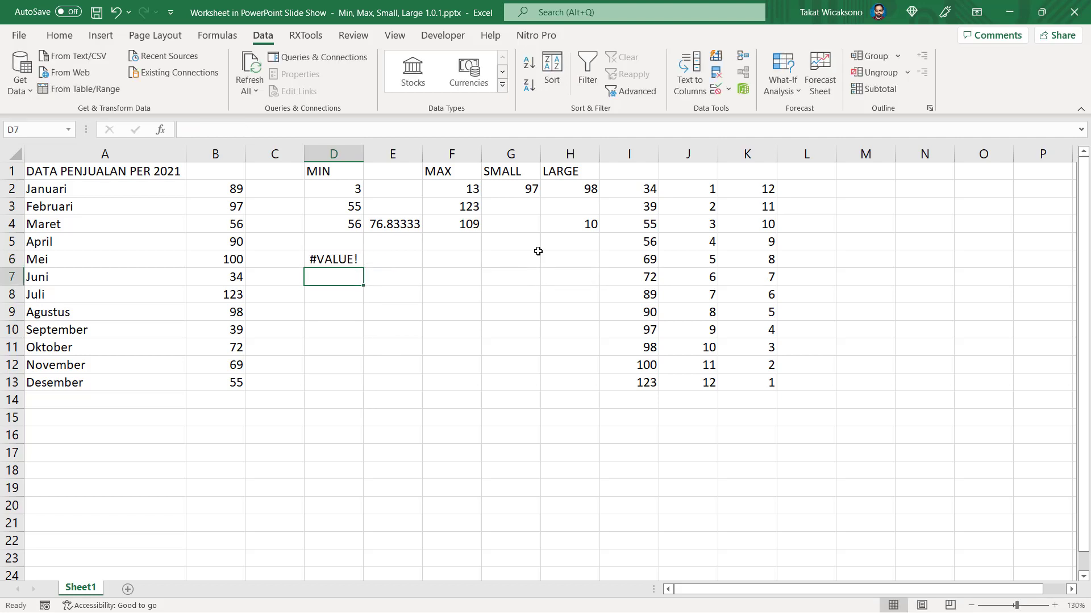
Inspect the arguments of the MIN formula in D6.
{"action": "key", "text": "Up"}
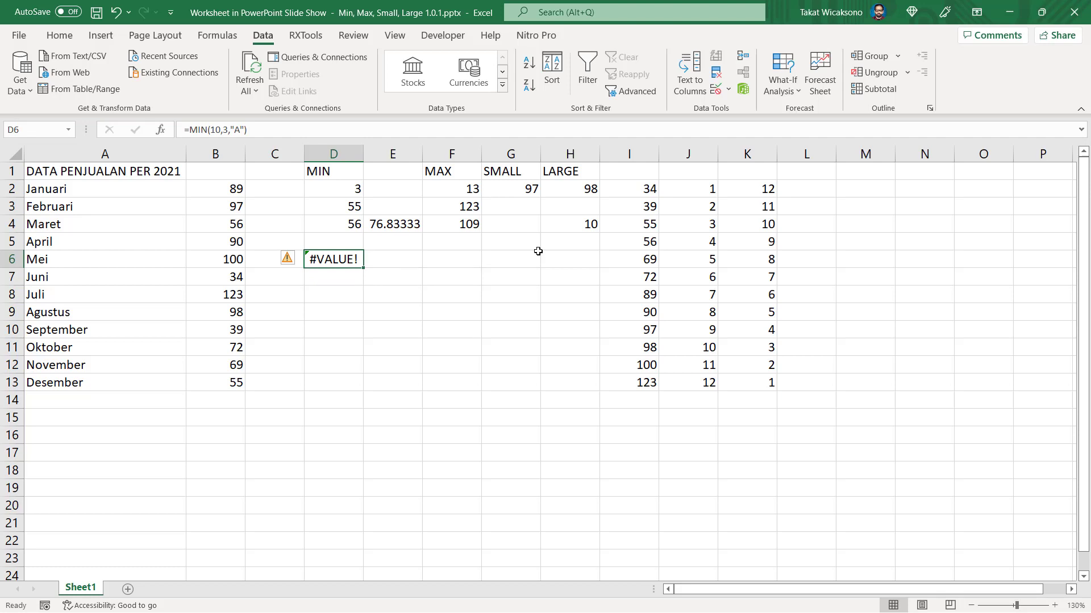
{"action": "key", "text": "Up"}
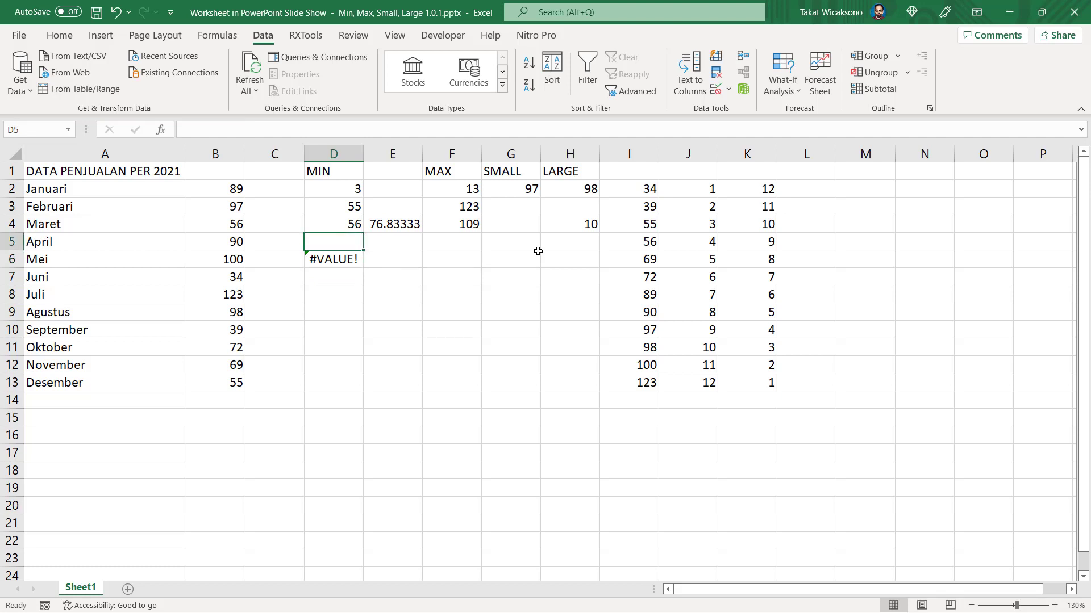
{"action": "key", "text": "Down"}
{"action": "key", "text": "F2"}
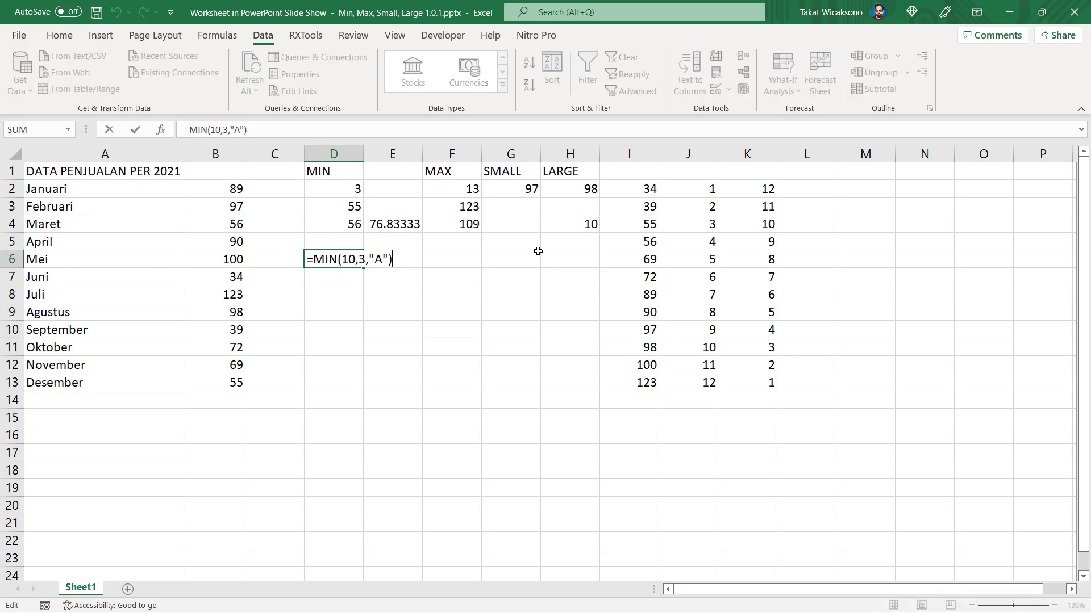
{"action": "key", "text": "Return"}
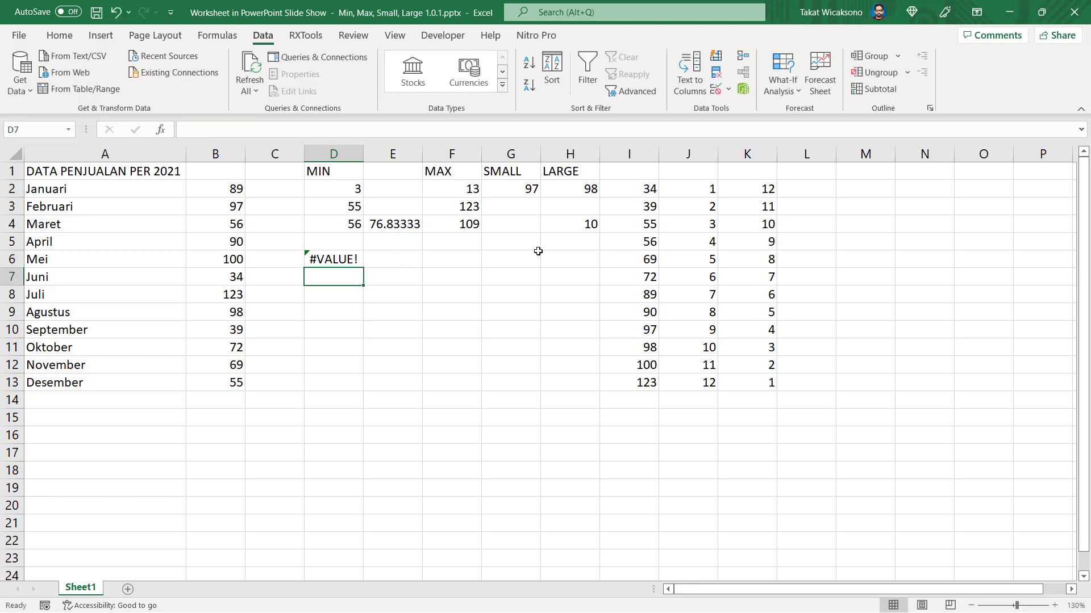
Enter the text B in B14, directly below the December sales figure.
{"action": "key", "text": "Left"}
{"action": "key", "text": "Down"}
{"action": "key", "text": "Down"}
{"action": "key", "text": "Down"}
{"action": "key", "text": "Down"}
{"action": "key", "text": "Down"}
{"action": "key", "text": "Down"}
{"action": "key", "text": "Down"}
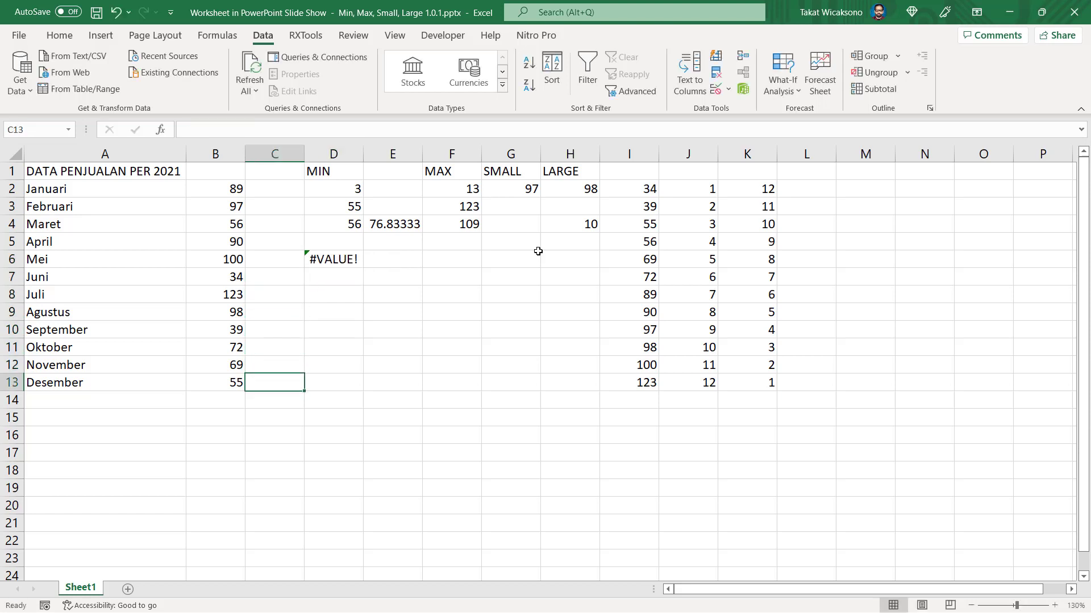
{"action": "key", "text": "Left"}
{"action": "type", "text": "B"}
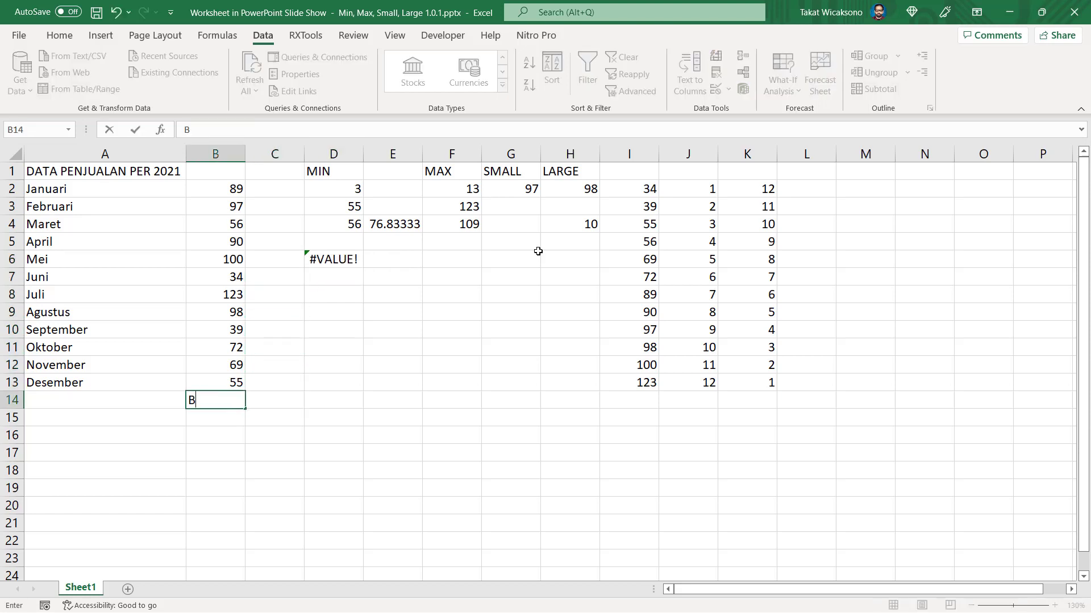
{"action": "key", "text": "Right"}
Enter the formula =MIN(B2:B13) in D7, covering the January to December sales figures.
{"action": "key", "text": "Up"}
{"action": "key", "text": "Up"}
{"action": "key", "text": "Up"}
{"action": "key", "text": "Up"}
{"action": "key", "text": "Up"}
{"action": "key", "text": "Up"}
{"action": "key", "text": "Up"}
{"action": "key", "text": "Right"}
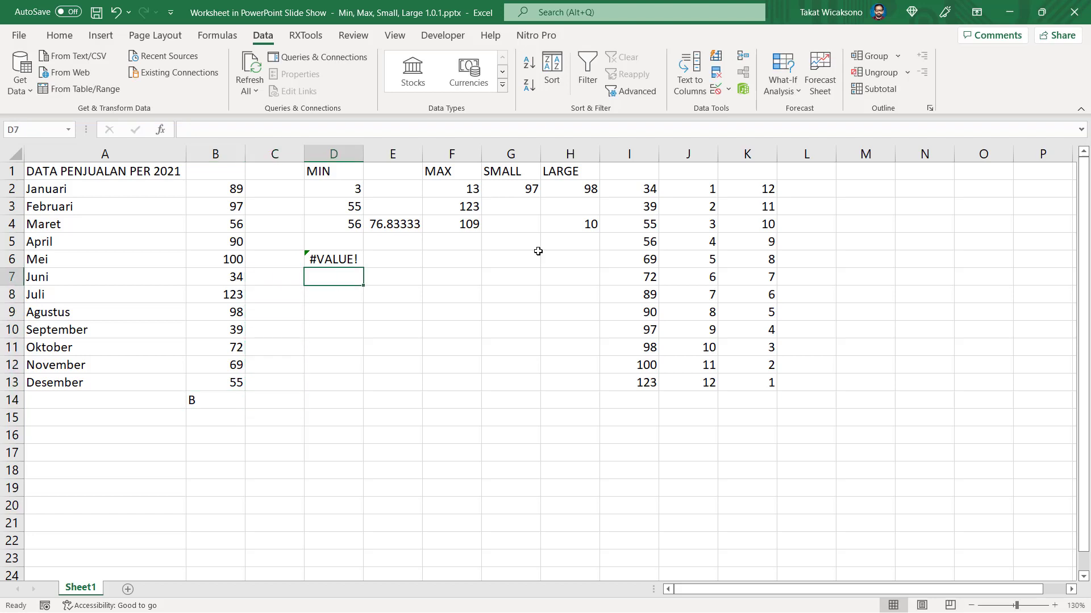
{"action": "type", "text": "=MIN("}
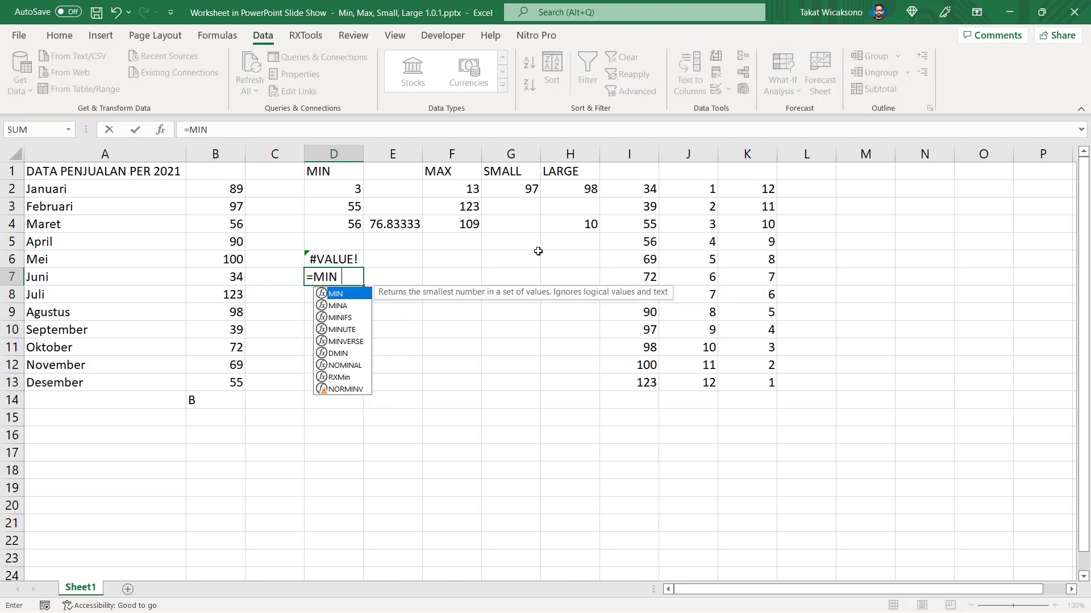
{"action": "key", "text": "Left"}
{"action": "key", "text": "Left"}
{"action": "key", "text": "Up"}
{"action": "key", "text": "Up"}
{"action": "key", "text": "Up"}
{"action": "key", "text": "Up"}
{"action": "key", "text": "Up"}
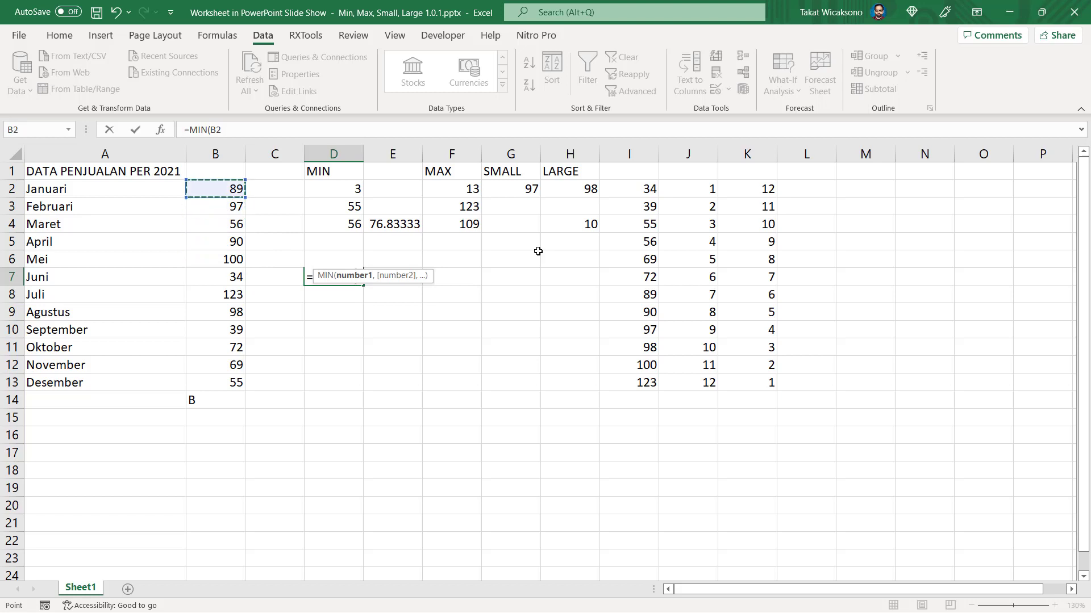
{"action": "key", "text": "shift+Down"}
{"action": "key", "text": "shift+Down"}
{"action": "key", "text": "shift+Down"}
{"action": "key", "text": "shift+Down"}
{"action": "key", "text": "shift+Down"}
{"action": "key", "text": "shift+Down"}
{"action": "key", "text": "shift+Down"}
{"action": "key", "text": "shift+Down"}
{"action": "key", "text": "shift+Down"}
{"action": "key", "text": "shift+Down"}
{"action": "key", "text": "shift+Down"}
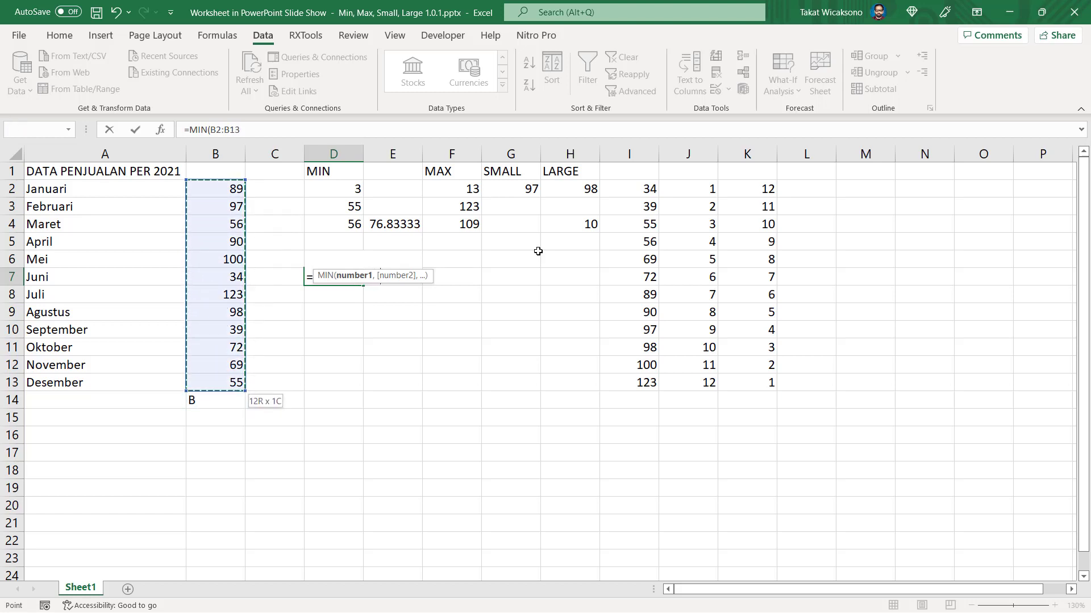
{"action": "type", "text": ")"}
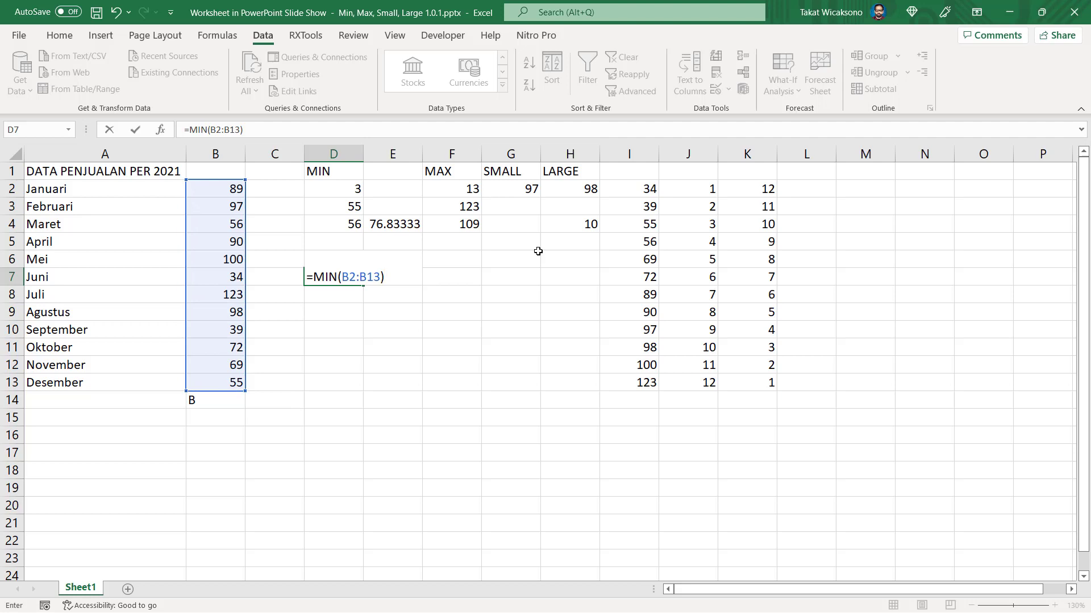
{"action": "key", "text": "Return"}
{"action": "key", "text": "Up"}
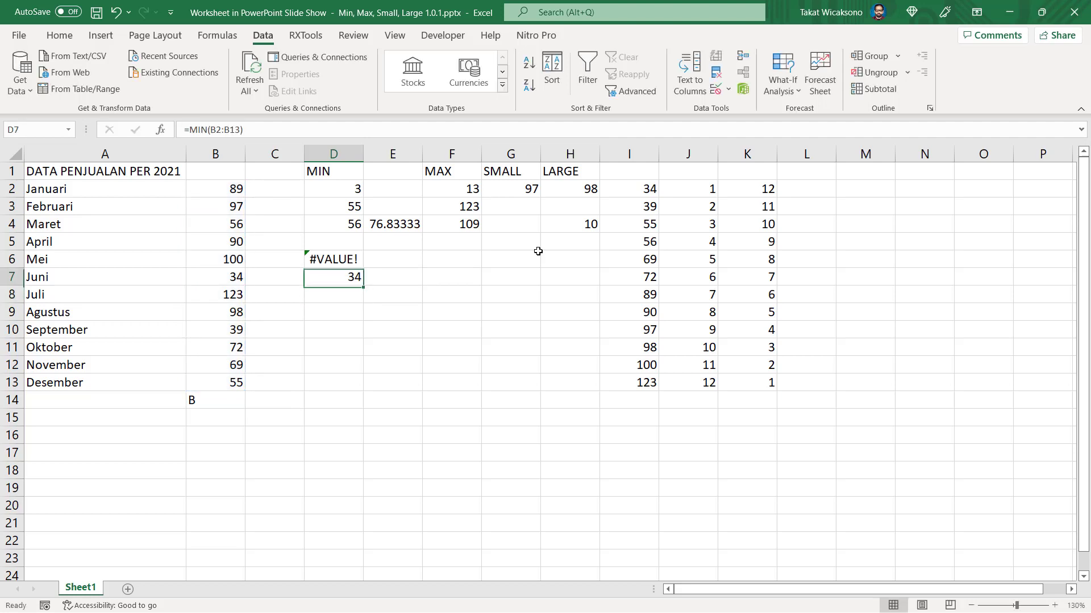
Extend the MIN range in D7 to B2:B14 so it includes the text cell below December.
{"action": "key", "text": "Up"}
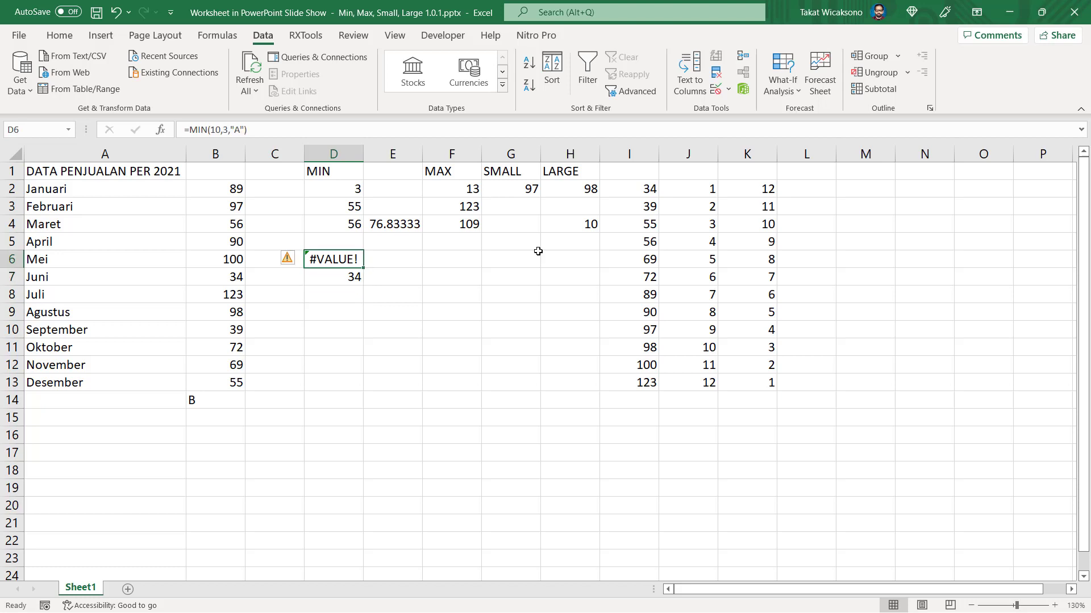
{"action": "key", "text": "Down"}
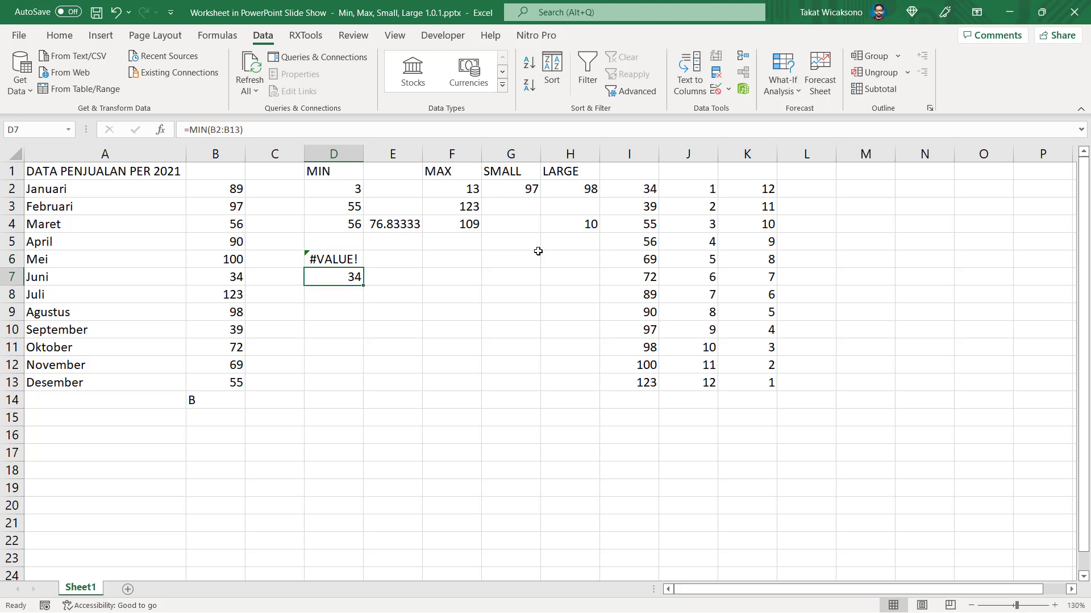
{"action": "key", "text": "F2"}
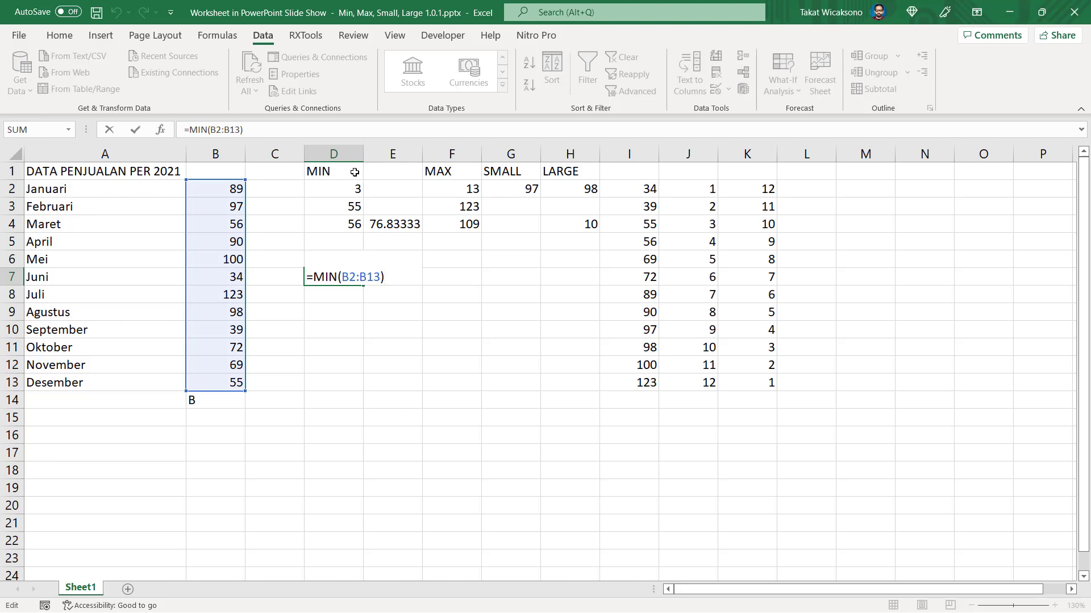
{"action": "left_click", "coordinate": [273, 129]}
{"action": "key", "text": "shift+Right"}
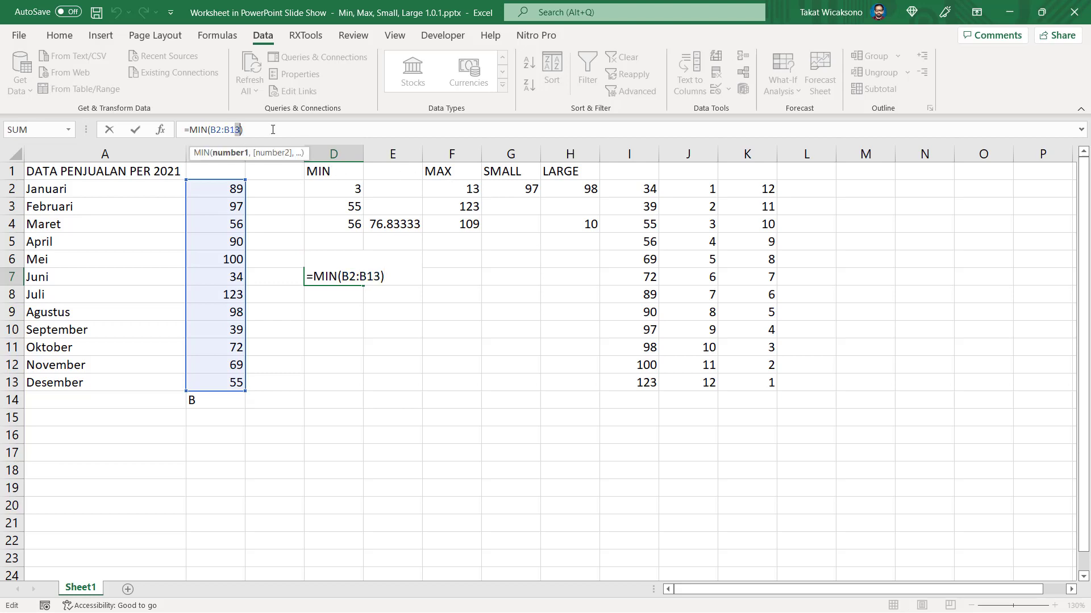
{"action": "type", "text": "4"}
{"action": "key", "text": "Return"}
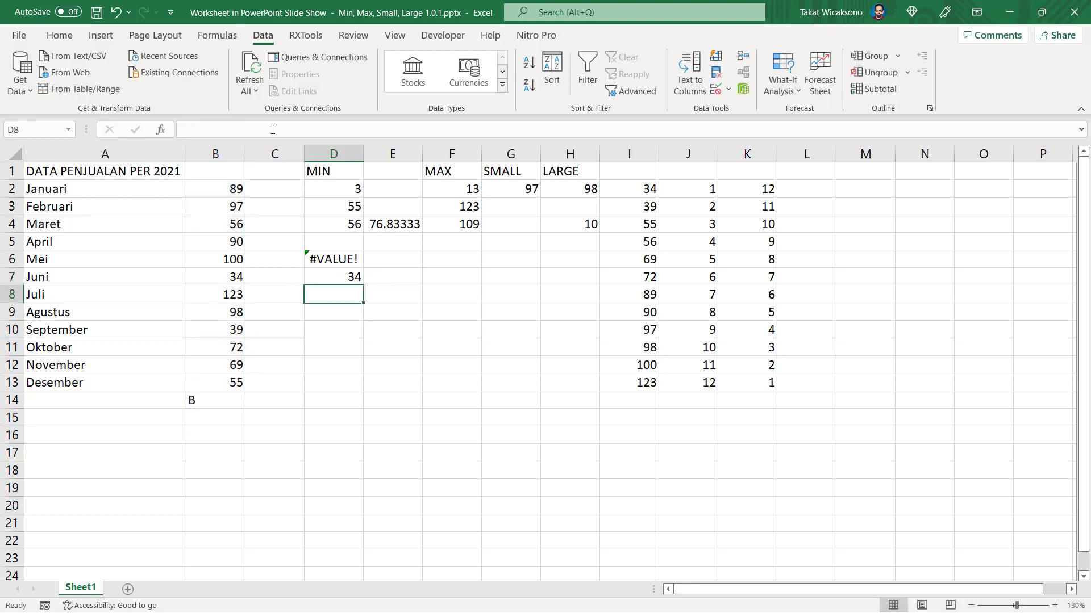
{"action": "key", "text": "Up"}
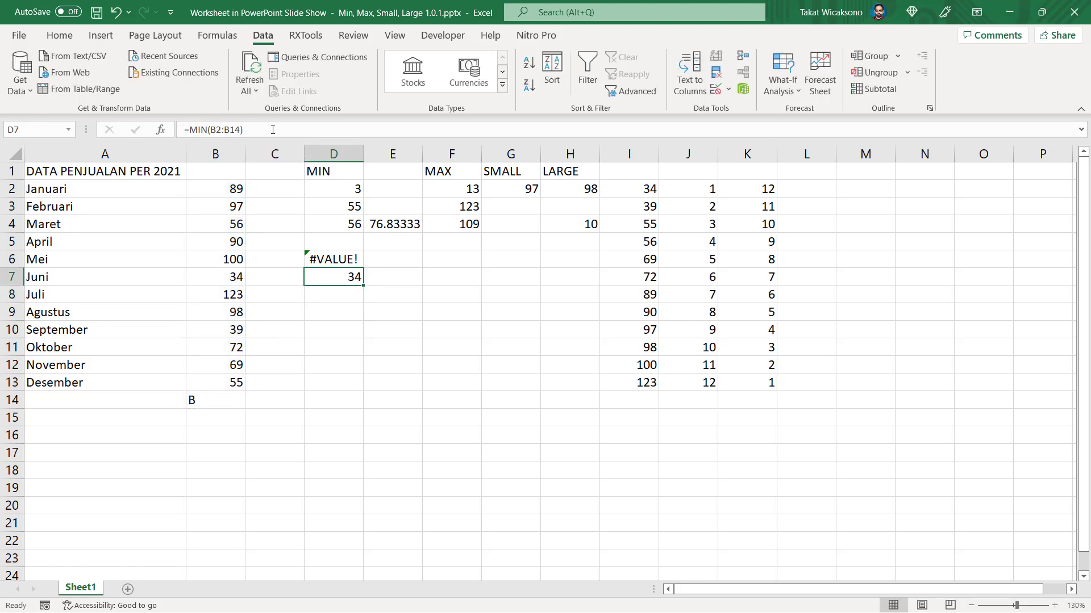
Compare the text argument in the D6 MIN formula with the text cell B14 in the sales column.
{"action": "key", "text": "Left"}
{"action": "key", "text": "Up"}
{"action": "key", "text": "Right"}
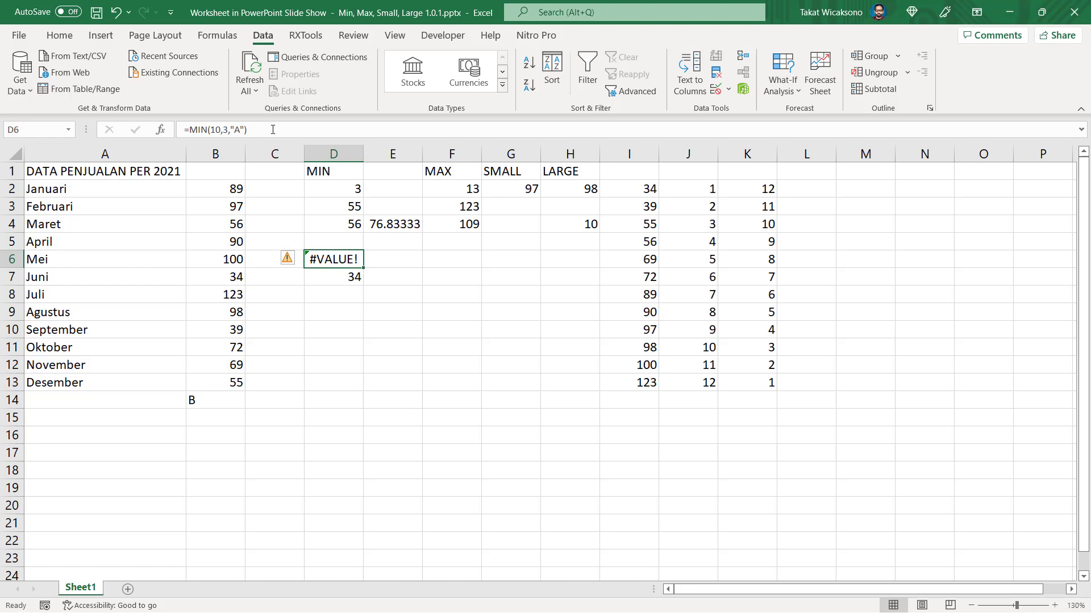
{"action": "left_click", "coordinate": [214, 400]}
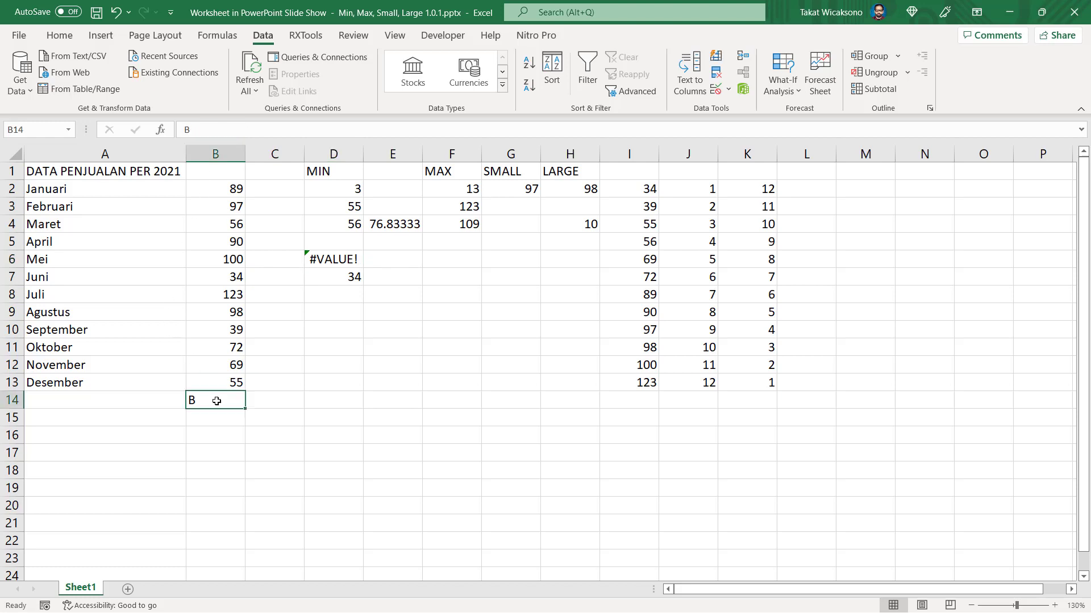
{"action": "key", "text": "Up"}
{"action": "key", "text": "Up"}
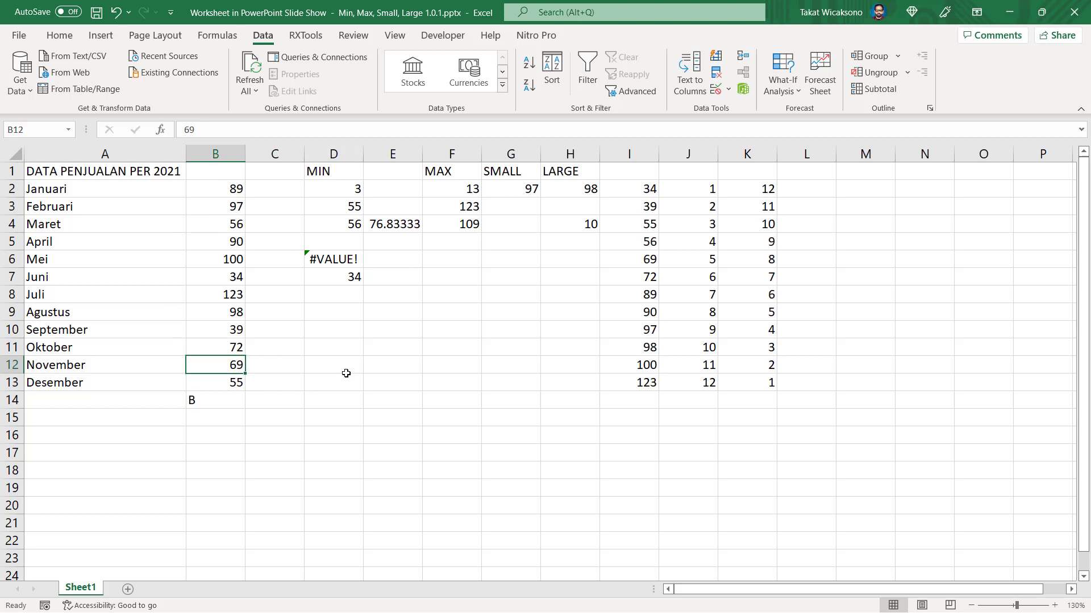
{"action": "key", "text": "Down"}
{"action": "key", "text": "Down"}
{"action": "key", "text": "Up"}
{"action": "key", "text": "Up"}
{"action": "key", "text": "Up"}
{"action": "key", "text": "Up"}
{"action": "key", "text": "Up"}
{"action": "key", "text": "Up"}
{"action": "key", "text": "Up"}
{"action": "key", "text": "Right"}
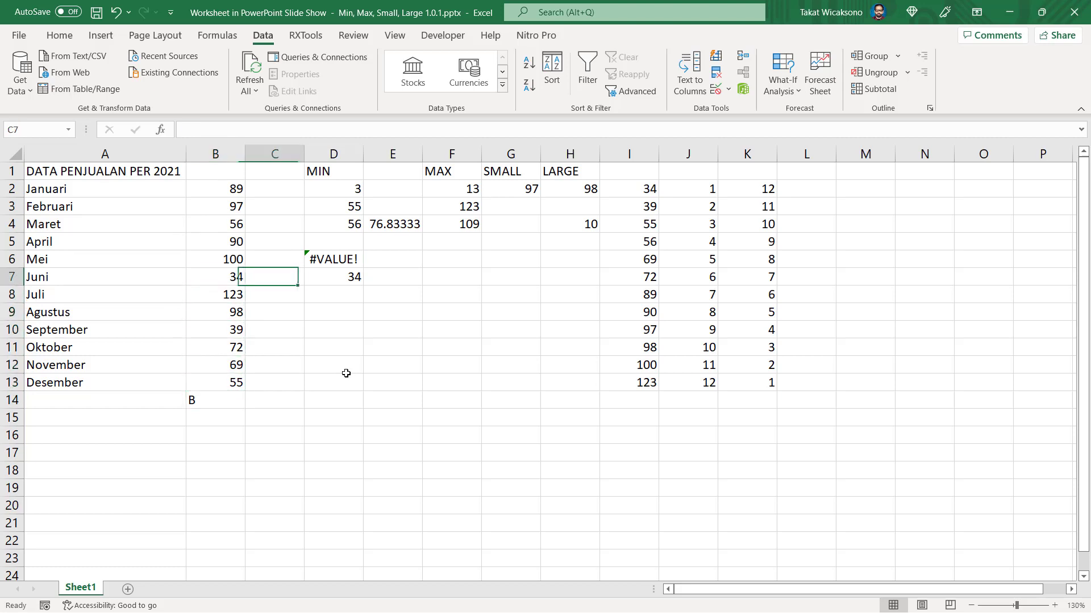
{"action": "key", "text": "Up"}
{"action": "key", "text": "Right"}
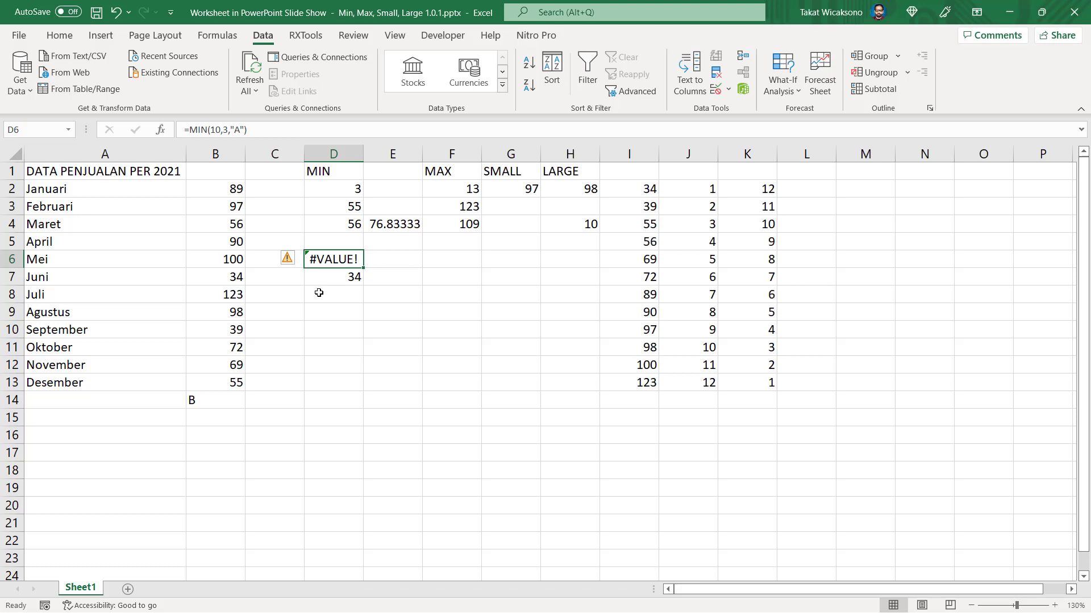
Close the embedded worksheet and advance the PowerPoint slide show past the LARGE function slide.
{"action": "left_click", "coordinate": [1074, 11]}
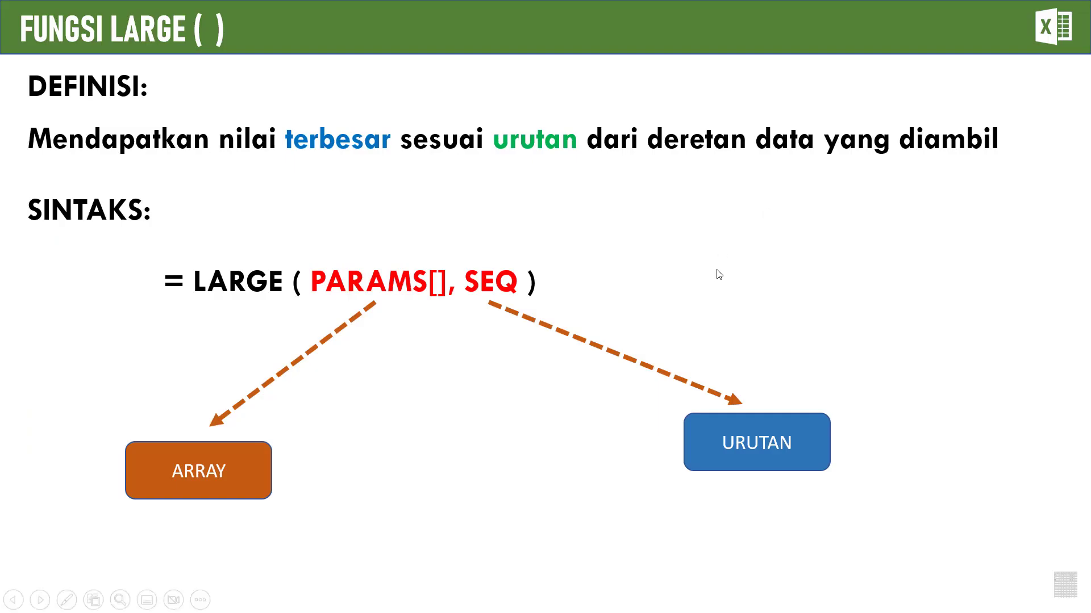
{"action": "left_click", "coordinate": [788, 305]}
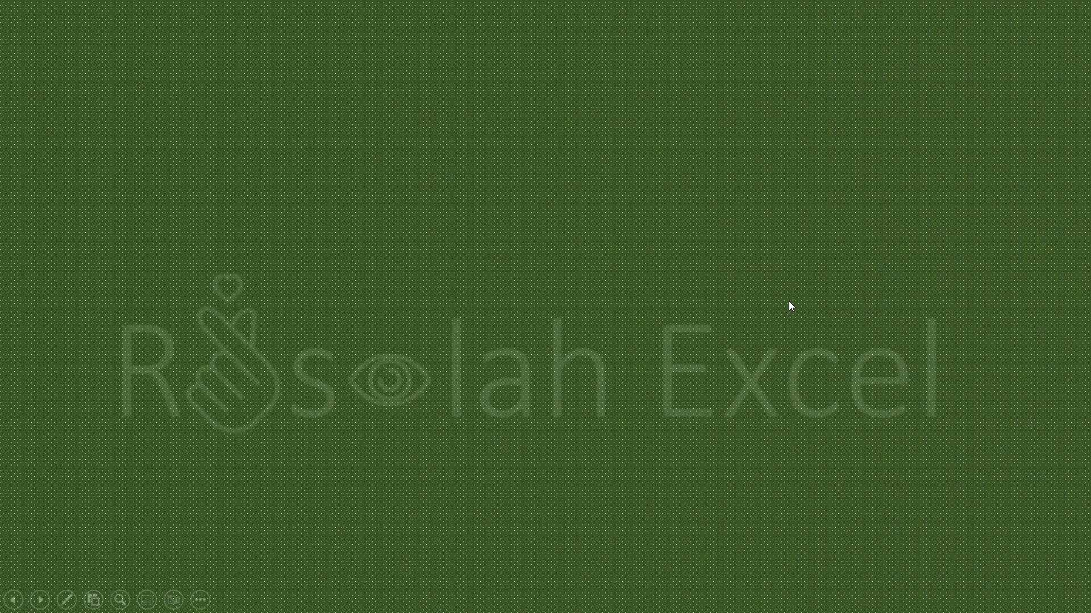